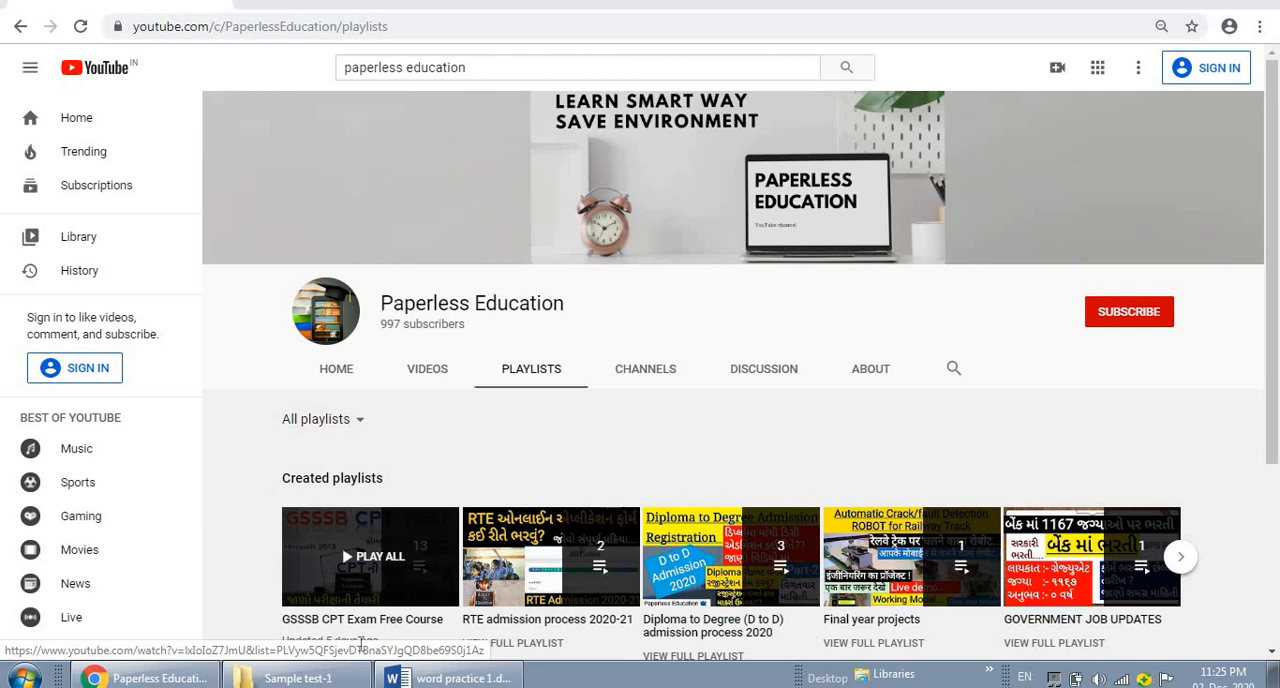
Switch to the word practice 1 document in Word and move the task-list picture up to just below the page's first line
{"action": "mouse_move", "coordinate": [436, 679]}
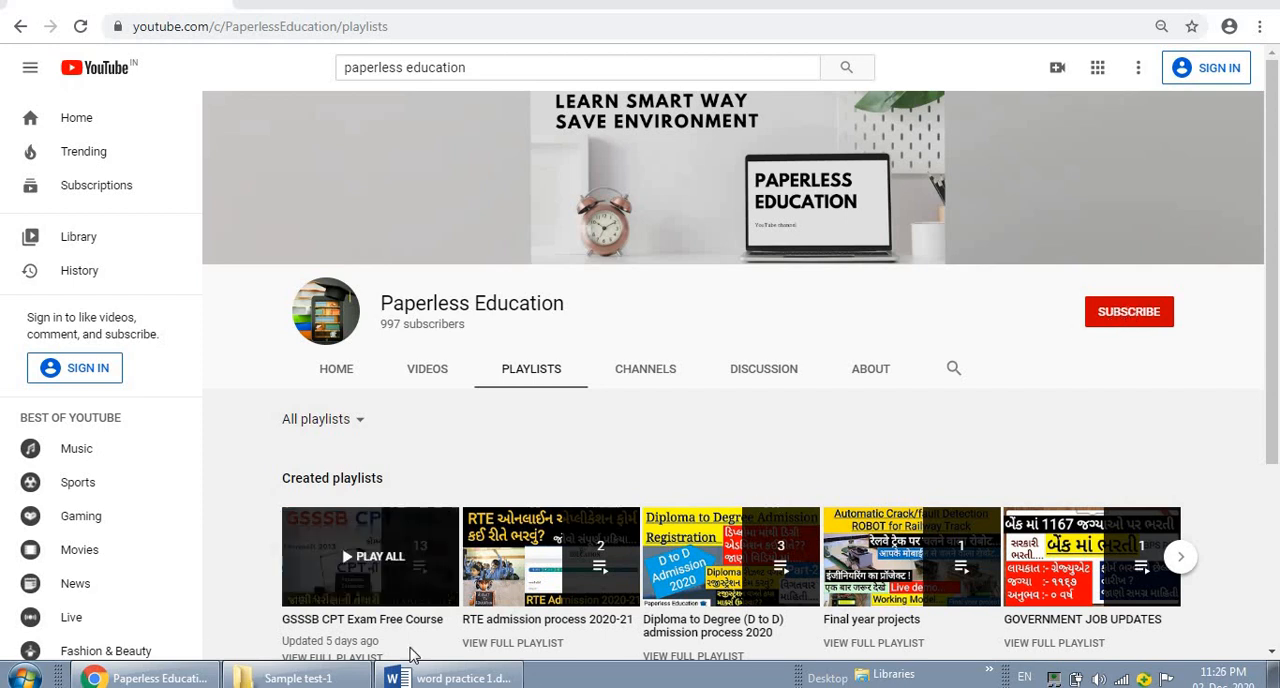
{"action": "left_click", "coordinate": [425, 674]}
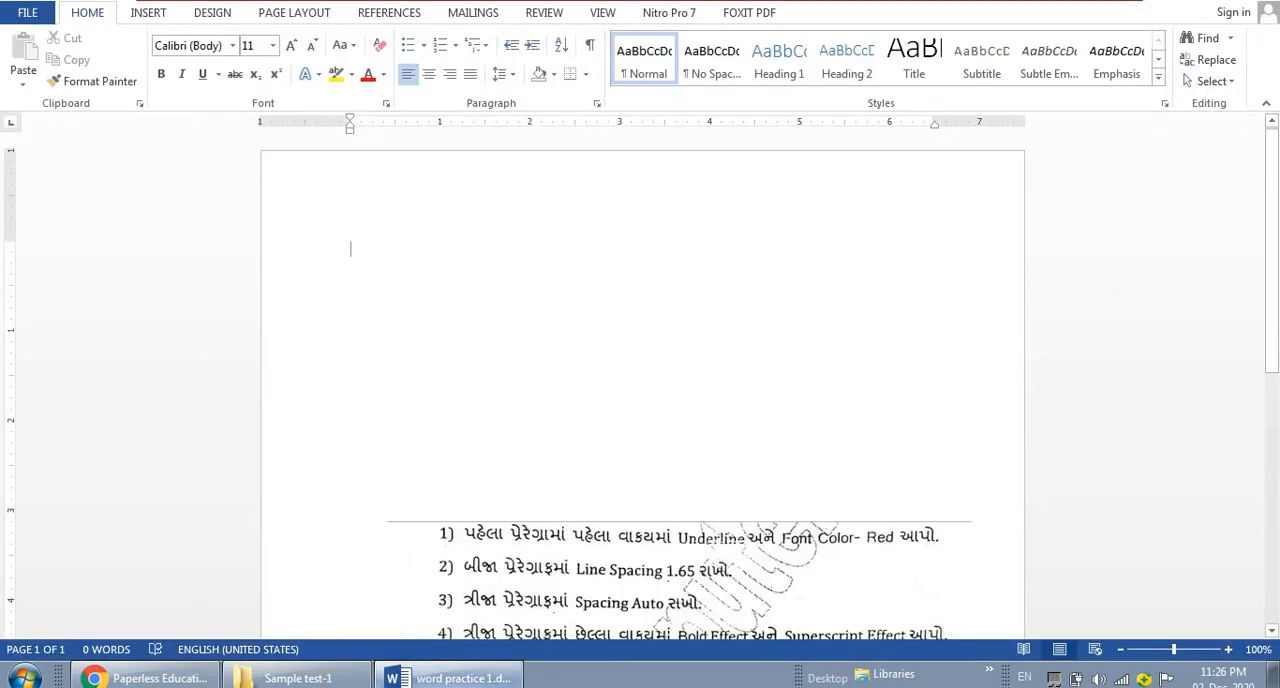
{"action": "left_click_drag", "start_coordinate": [742, 530], "coordinate": [726, 267]}
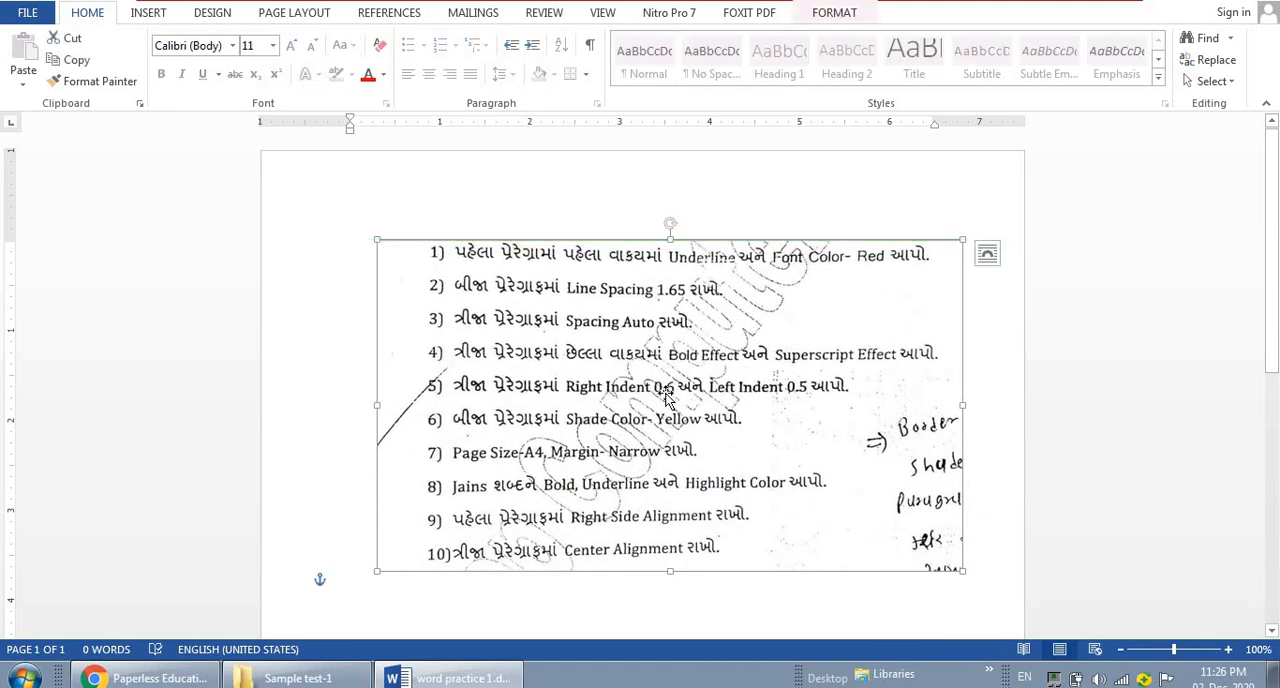
{"action": "left_click_drag", "start_coordinate": [650, 461], "coordinate": [660, 466]}
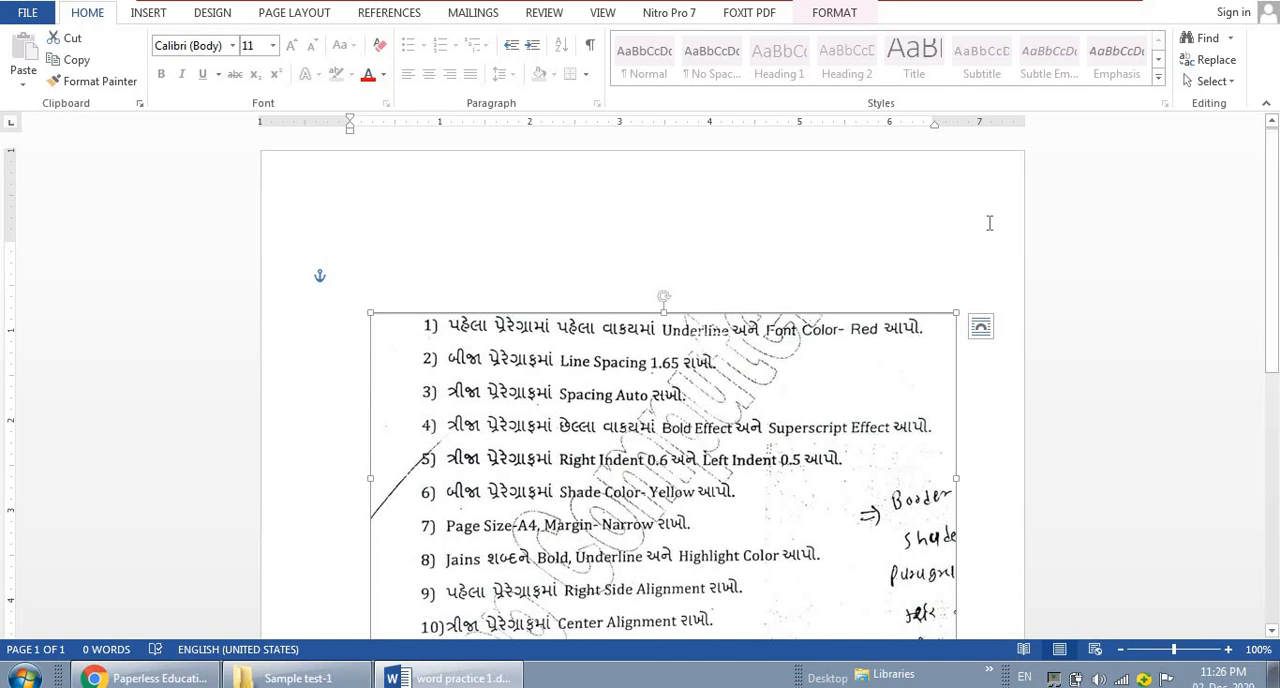
Generate sample paragraphs above the task-list picture with Word's =rand() function
{"action": "left_click", "coordinate": [486, 257]}
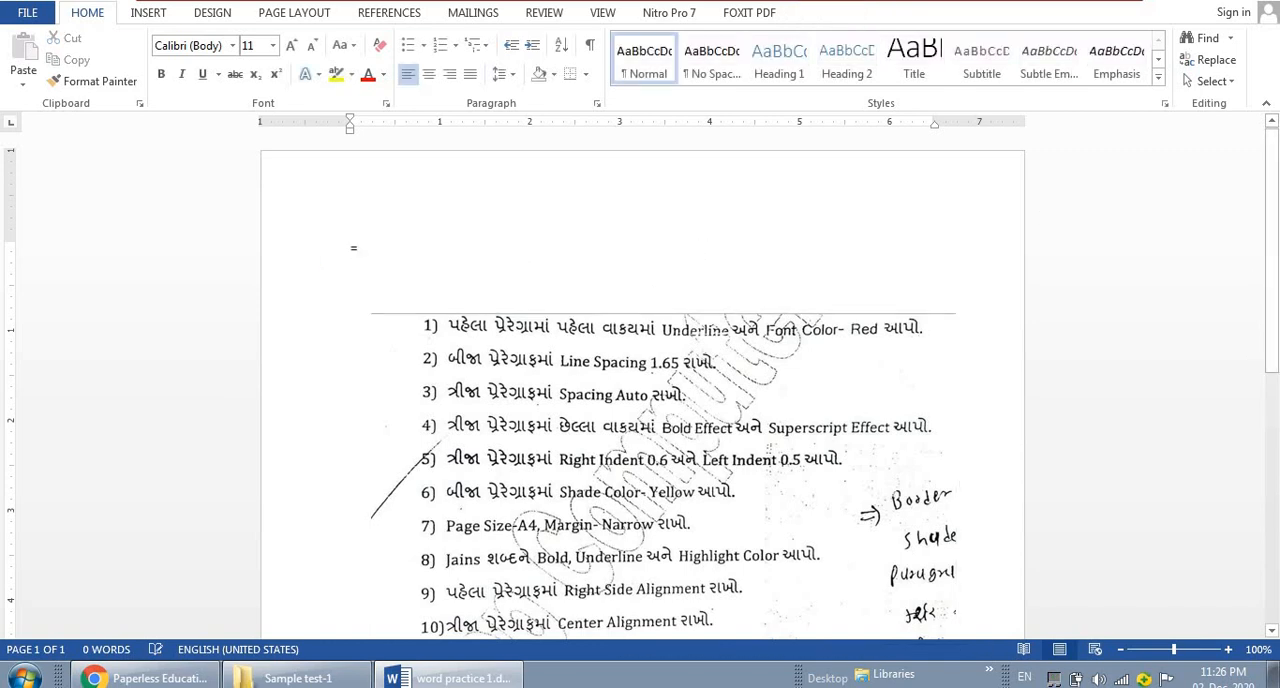
{"action": "type", "text": "=ran"}
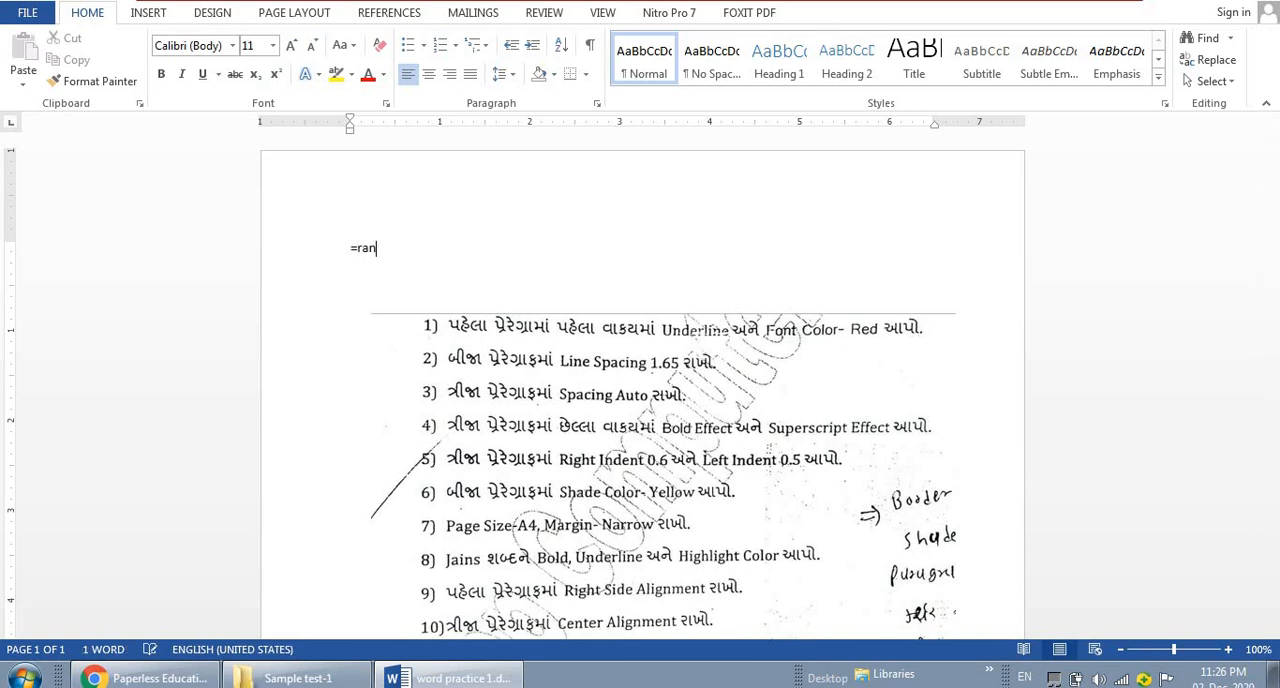
{"action": "type", "text": "d(4,4"}
{"action": "key", "text": "Return"}
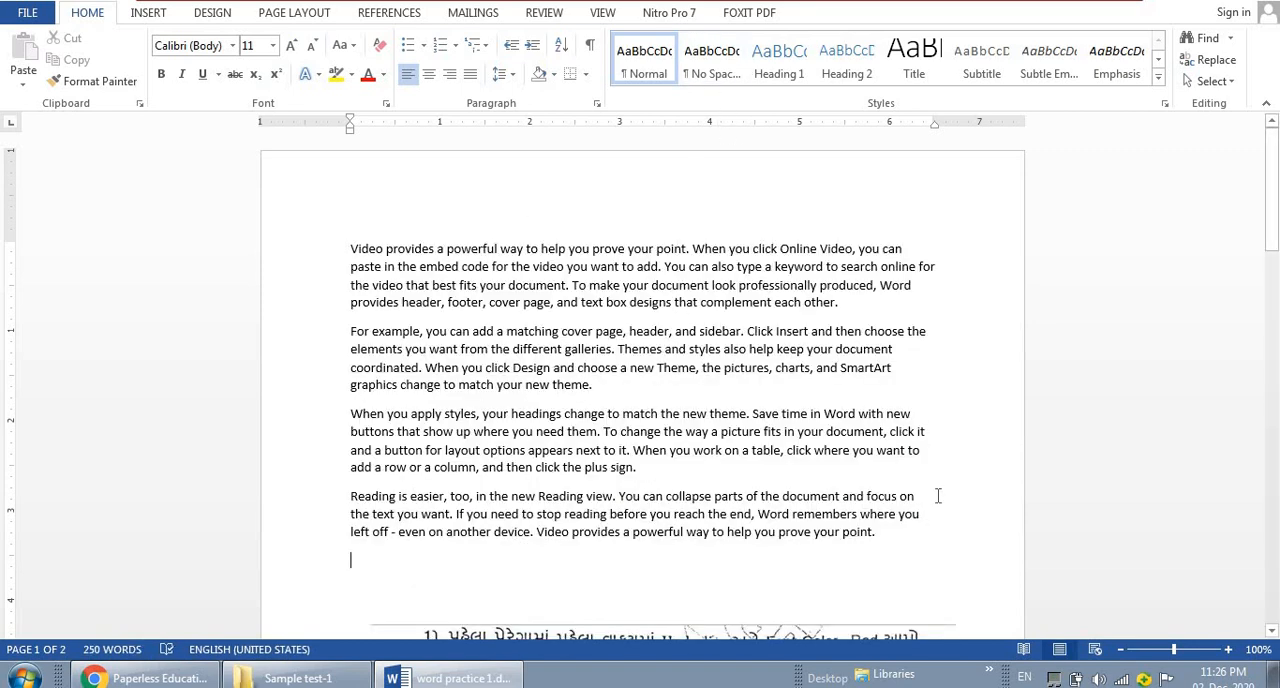
Underline the first sentence of the first paragraph and set its font color to Red
{"action": "left_click_drag", "start_coordinate": [1270, 243], "coordinate": [1272, 250]}
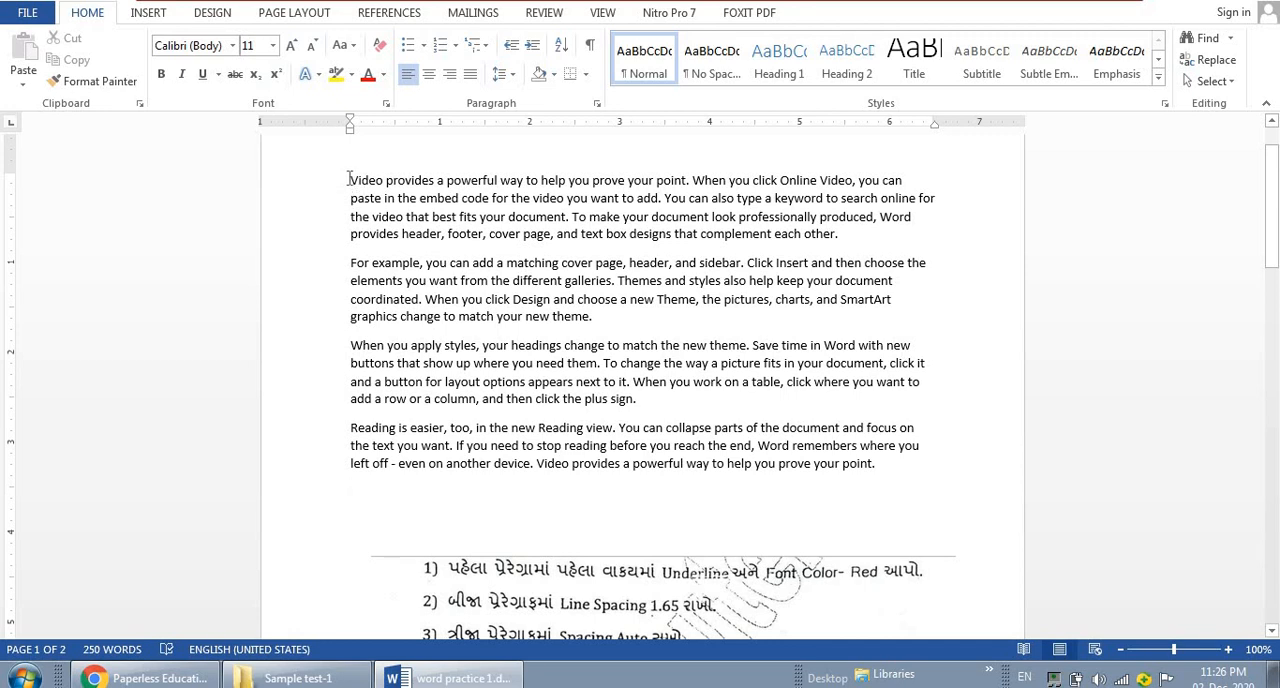
{"action": "left_click_drag", "start_coordinate": [352, 180], "coordinate": [690, 182]}
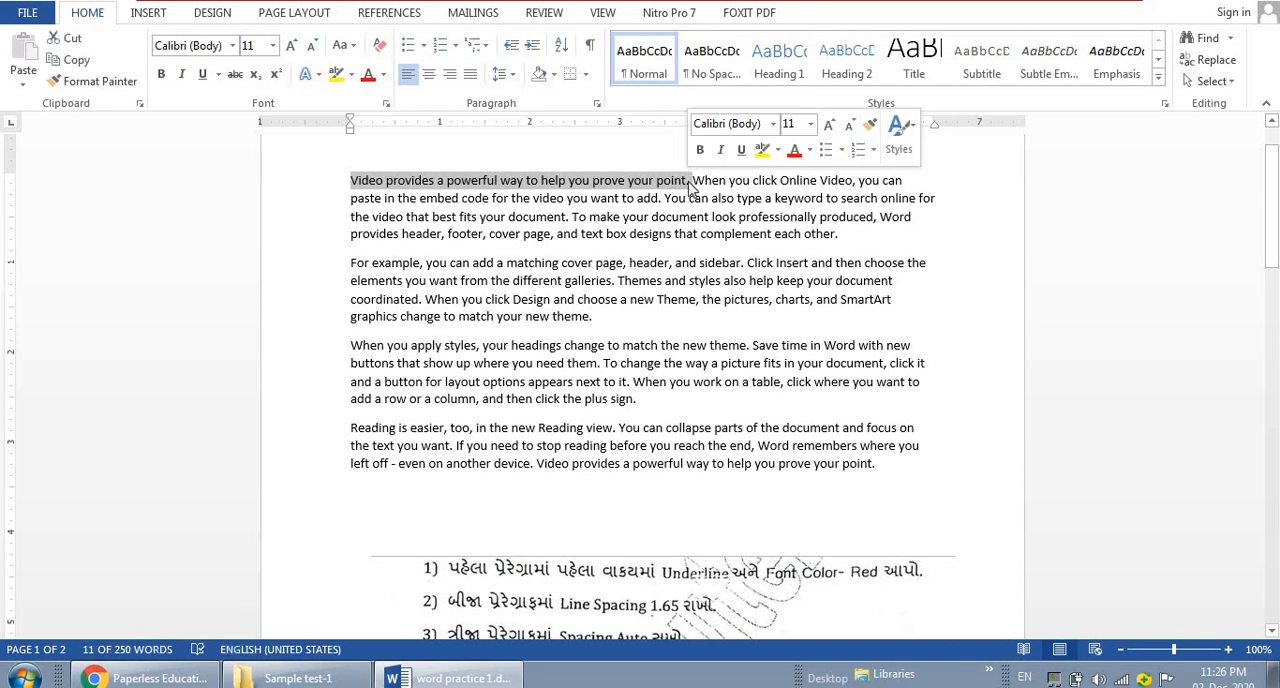
{"action": "left_click", "coordinate": [205, 77]}
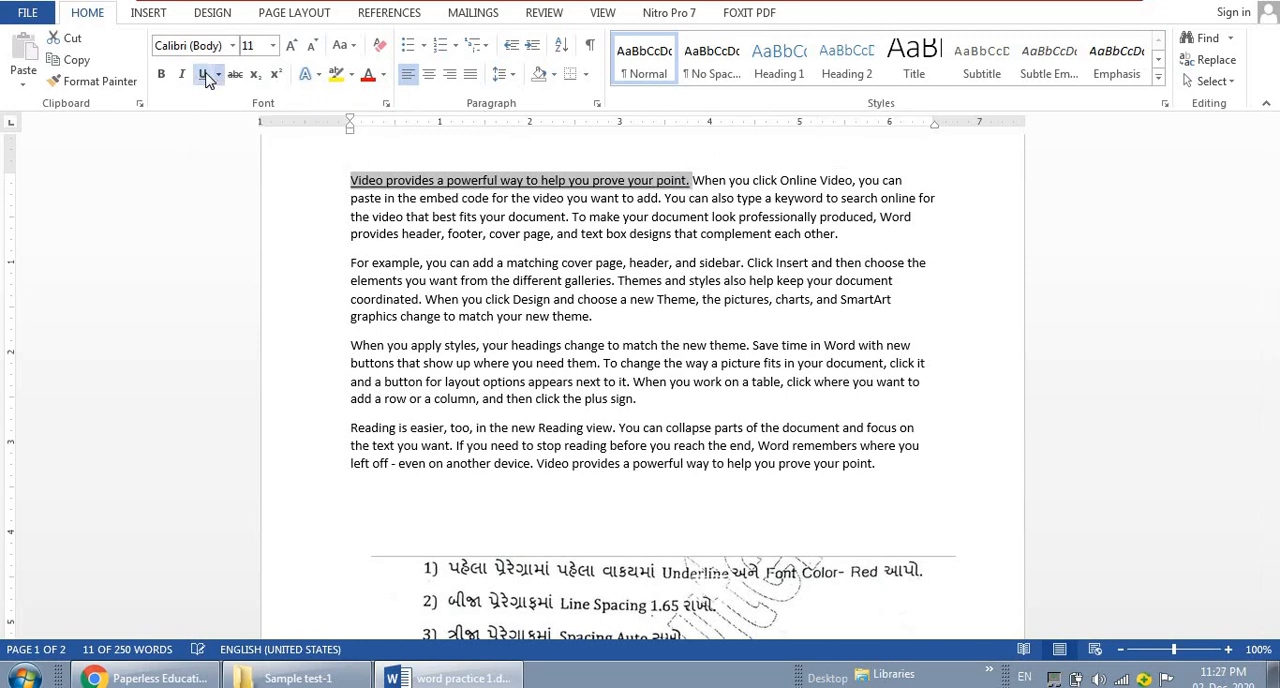
{"action": "left_click", "coordinate": [383, 75]}
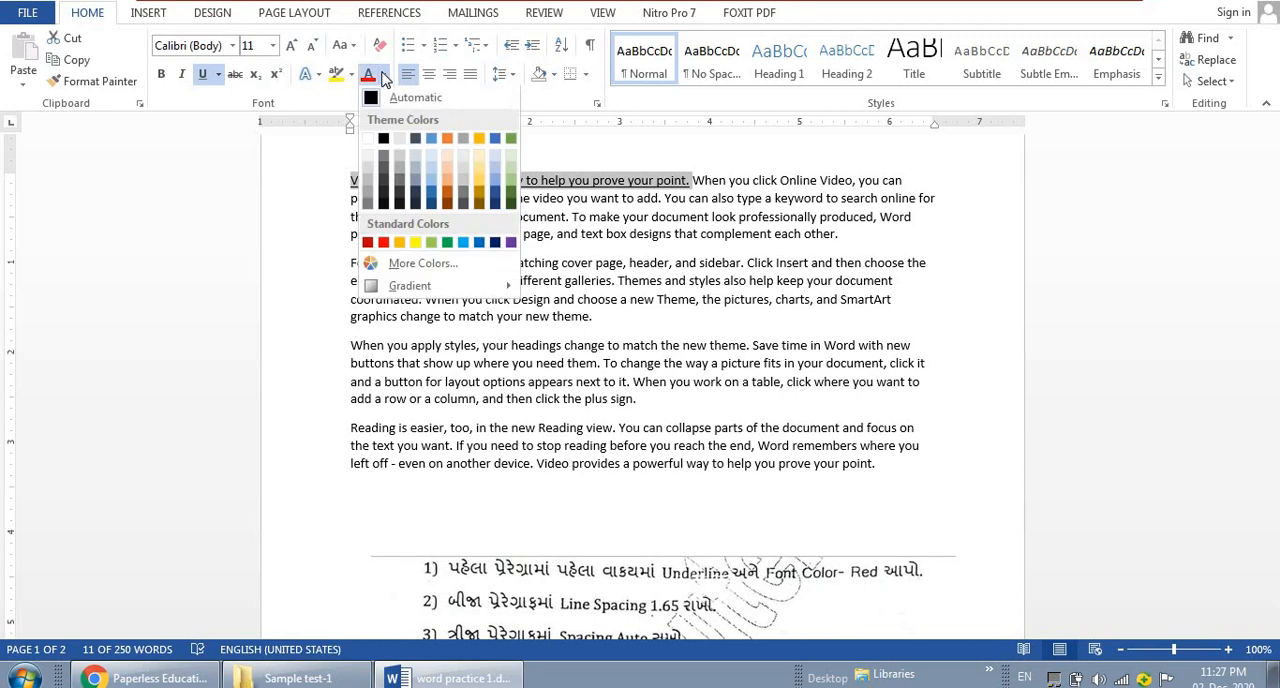
{"action": "left_click", "coordinate": [386, 244]}
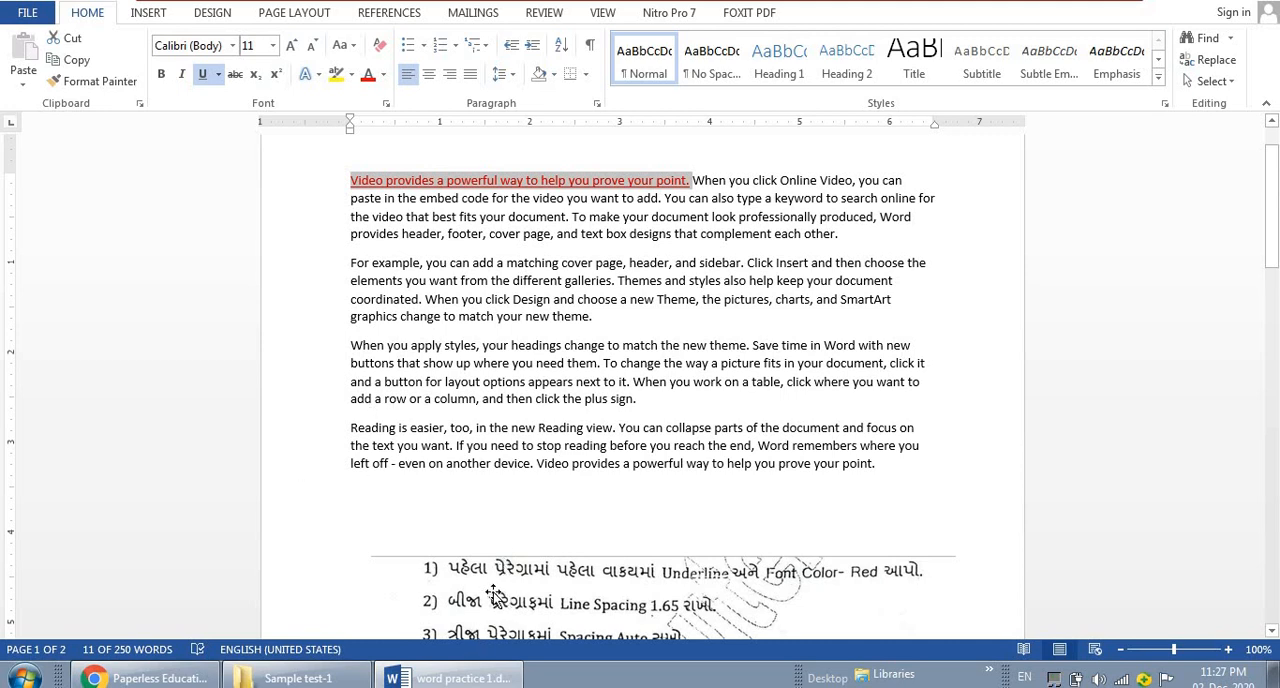
{"action": "left_click", "coordinate": [420, 463]}
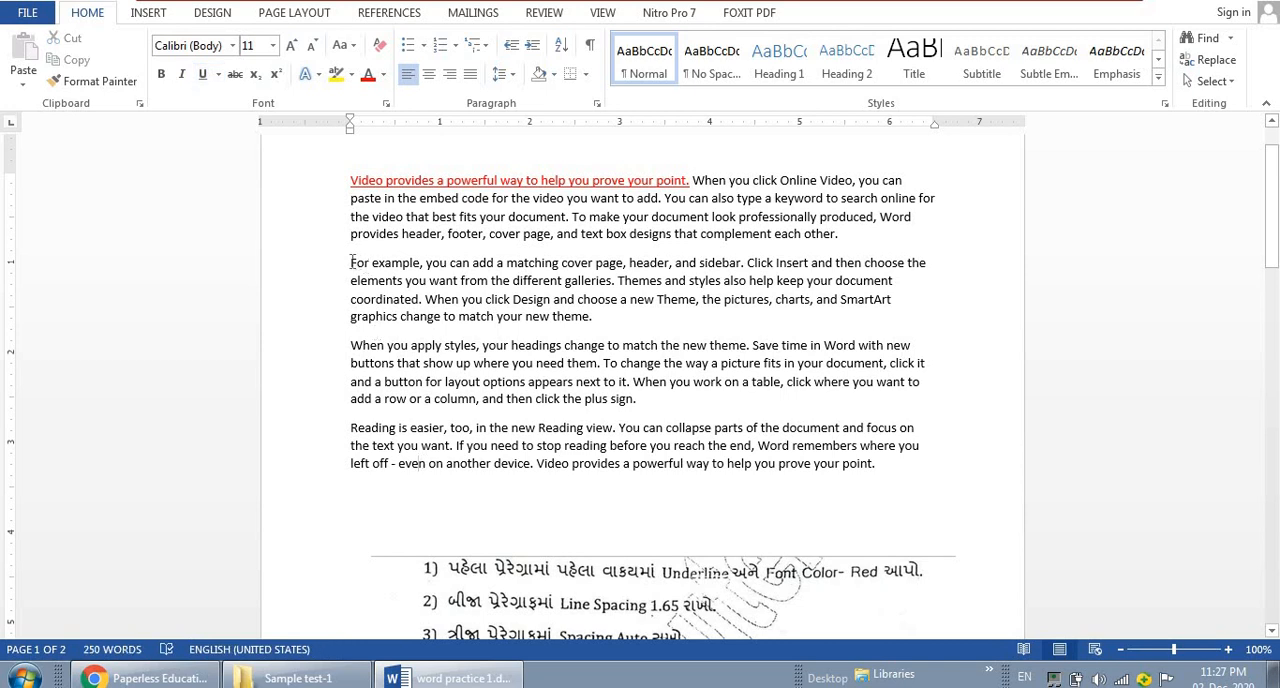
Set the line spacing of the second paragraph to Multiple at 1.65
{"action": "left_click_drag", "start_coordinate": [350, 262], "coordinate": [620, 335]}
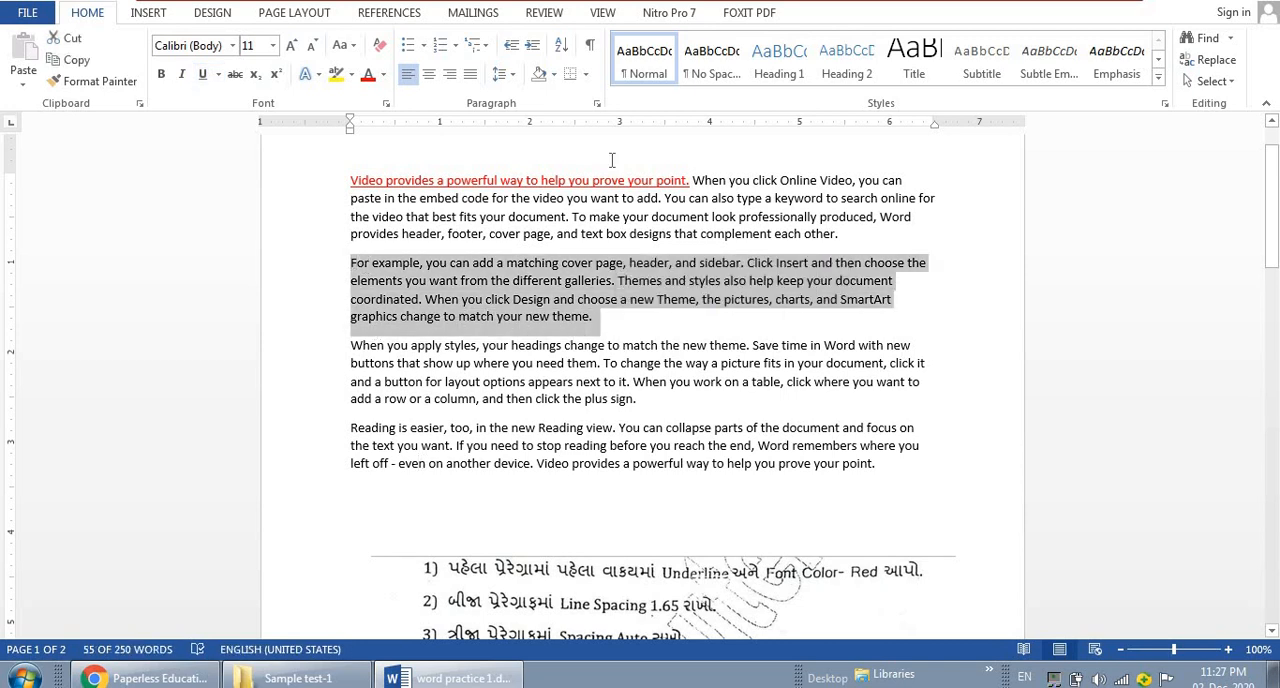
{"action": "left_click", "coordinate": [597, 103]}
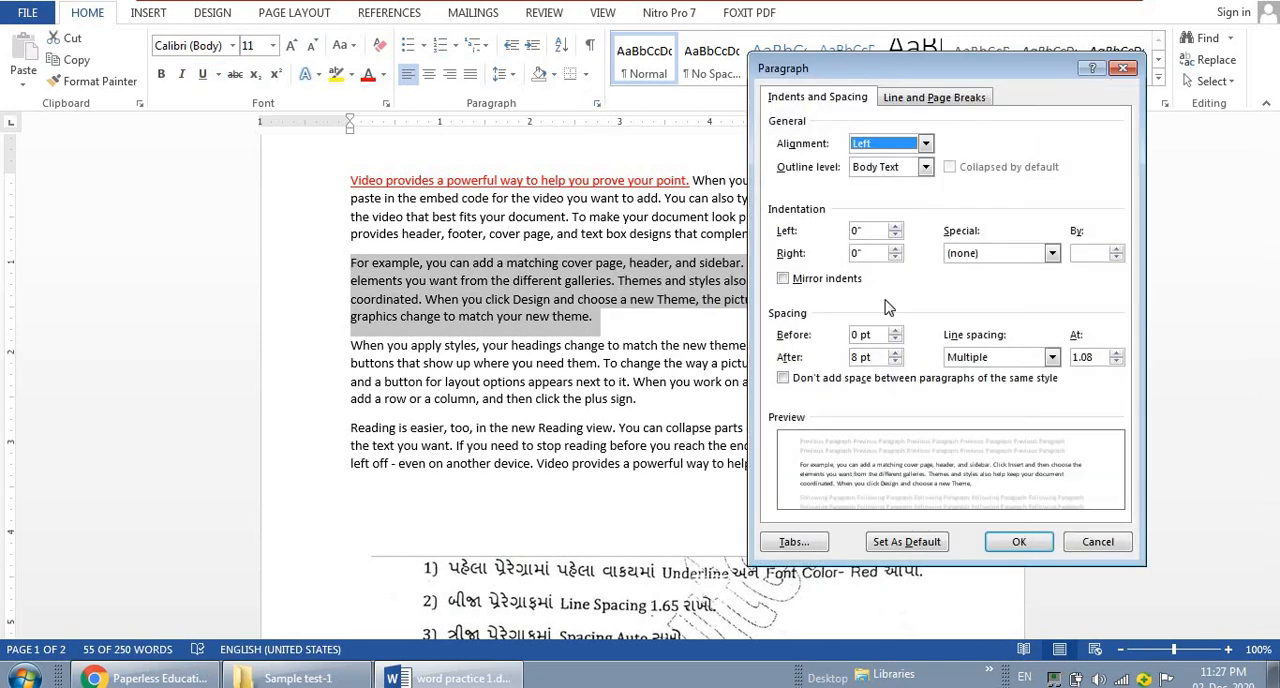
{"action": "left_click", "coordinate": [1095, 358]}
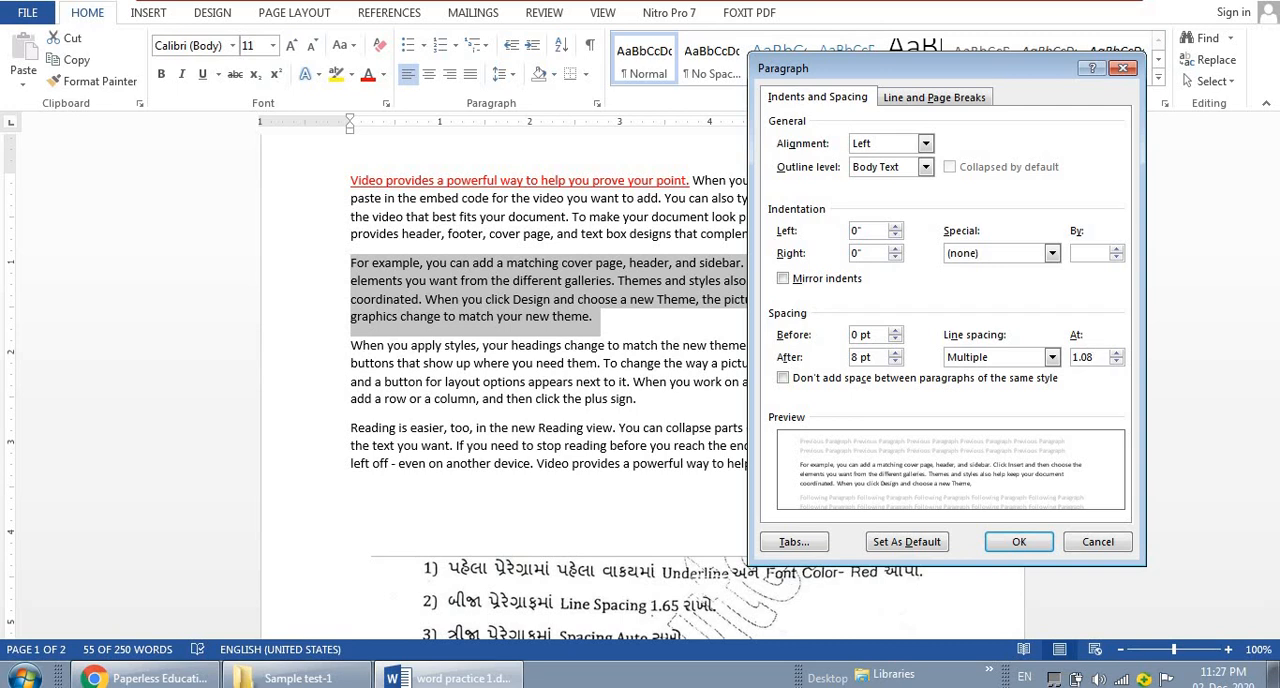
{"action": "key", "text": "BackSpace"}
{"action": "key", "text": "BackSpace"}
{"action": "left_click", "coordinate": [1015, 543]}
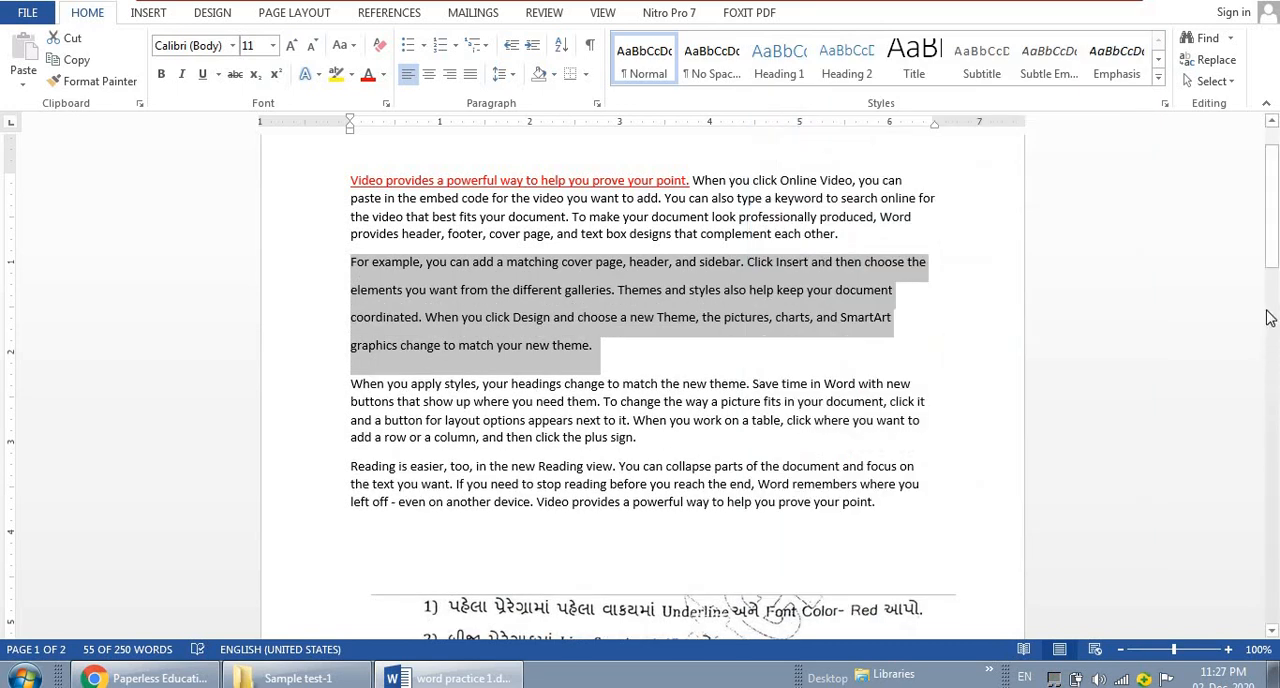
Select the whole third paragraph, which begins "When you apply styles"
{"action": "mouse_move", "coordinate": [1273, 212]}
{"action": "left_mouse_down"}
{"action": "mouse_move", "coordinate": [1277, 238]}
{"action": "mouse_move", "coordinate": [1276, 207]}
{"action": "left_mouse_up"}
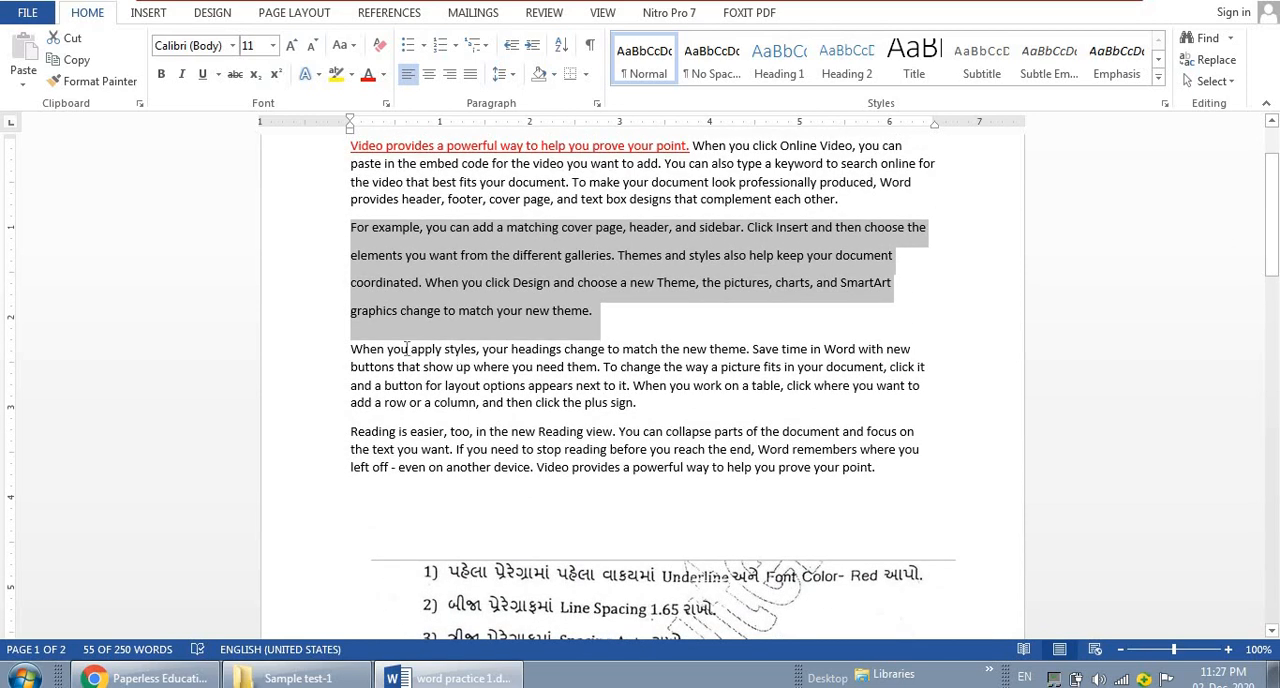
{"action": "left_click_drag", "start_coordinate": [352, 348], "coordinate": [640, 412]}
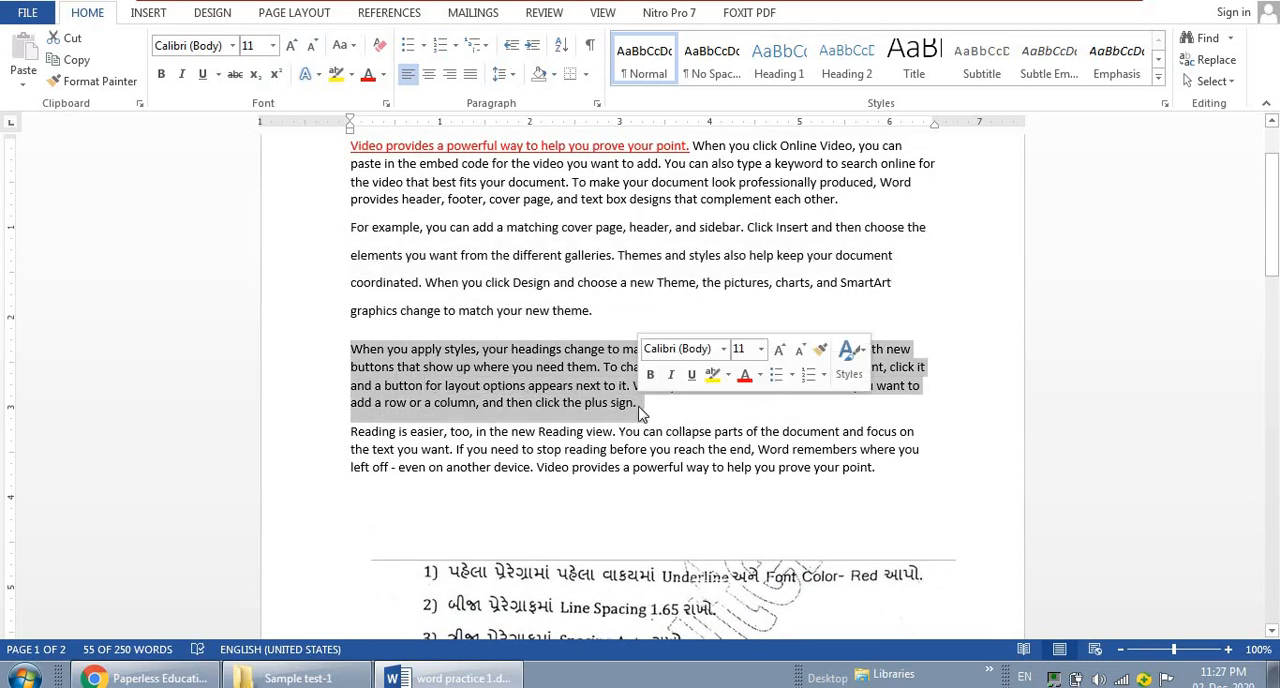
{"action": "left_click", "coordinate": [597, 103]}
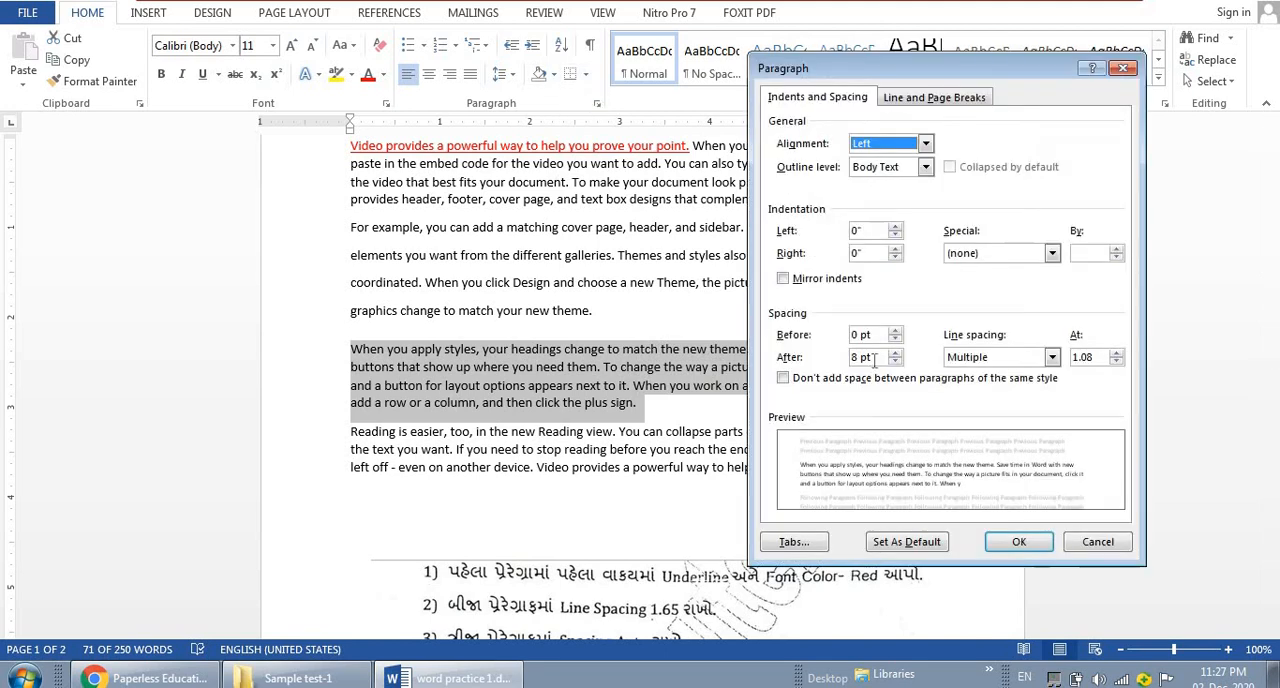
{"action": "left_click", "coordinate": [1011, 360]}
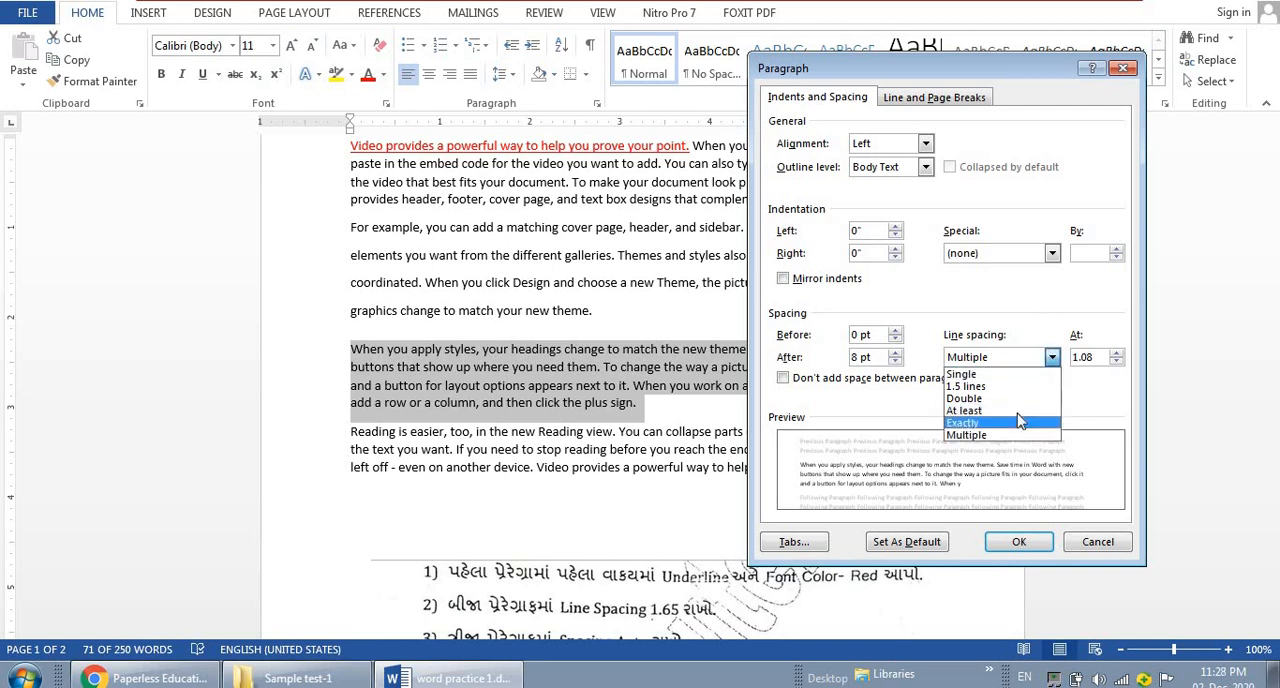
{"action": "left_click", "coordinate": [1090, 392]}
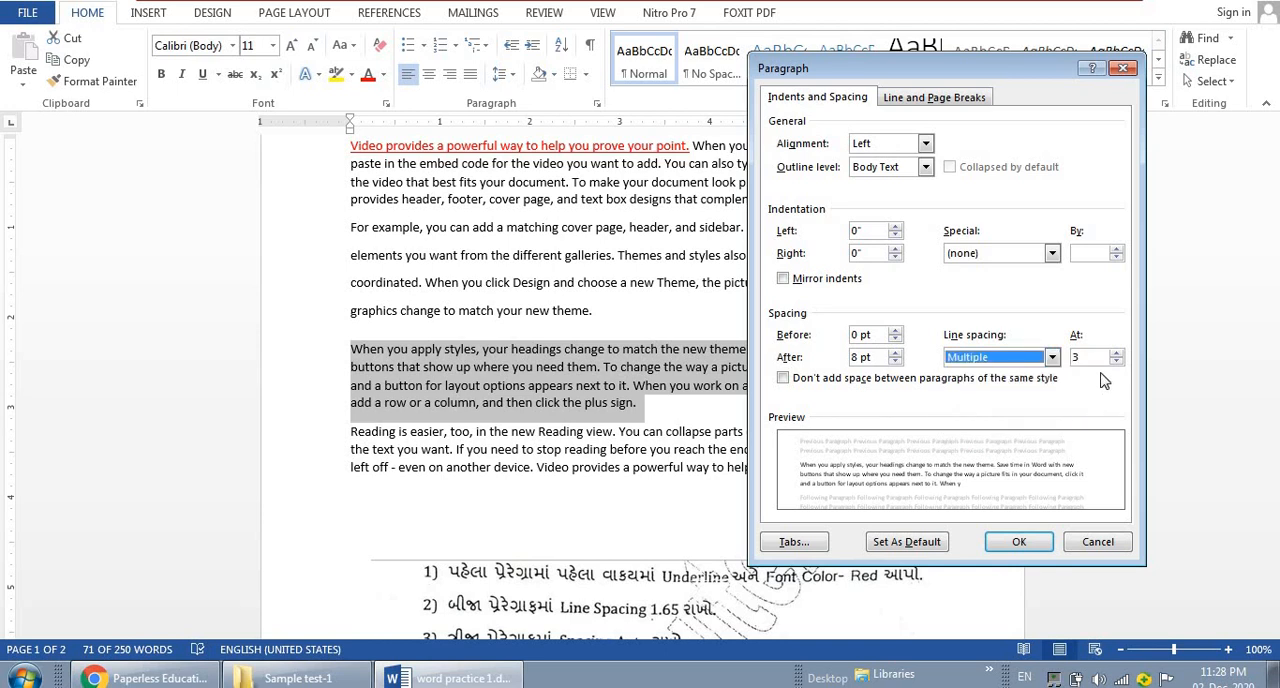
{"action": "left_click", "coordinate": [1116, 362]}
{"action": "left_click", "coordinate": [1116, 362]}
{"action": "left_click", "coordinate": [1116, 362]}
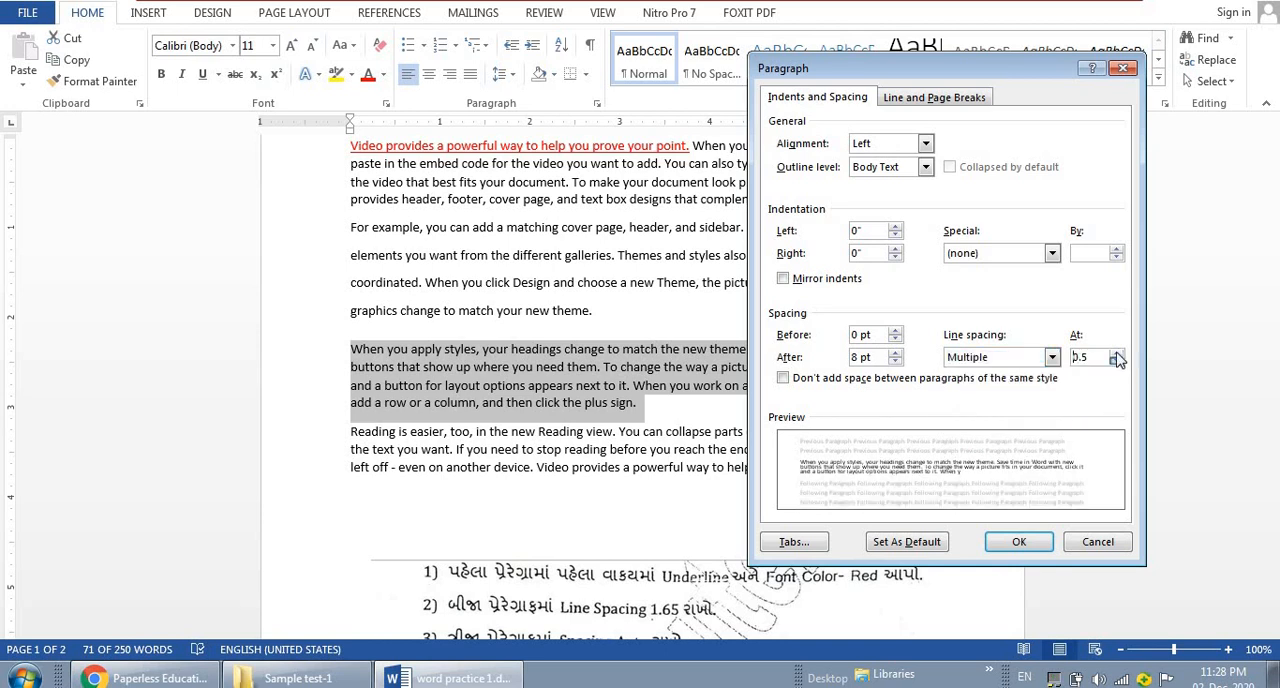
{"action": "left_click", "coordinate": [1116, 353]}
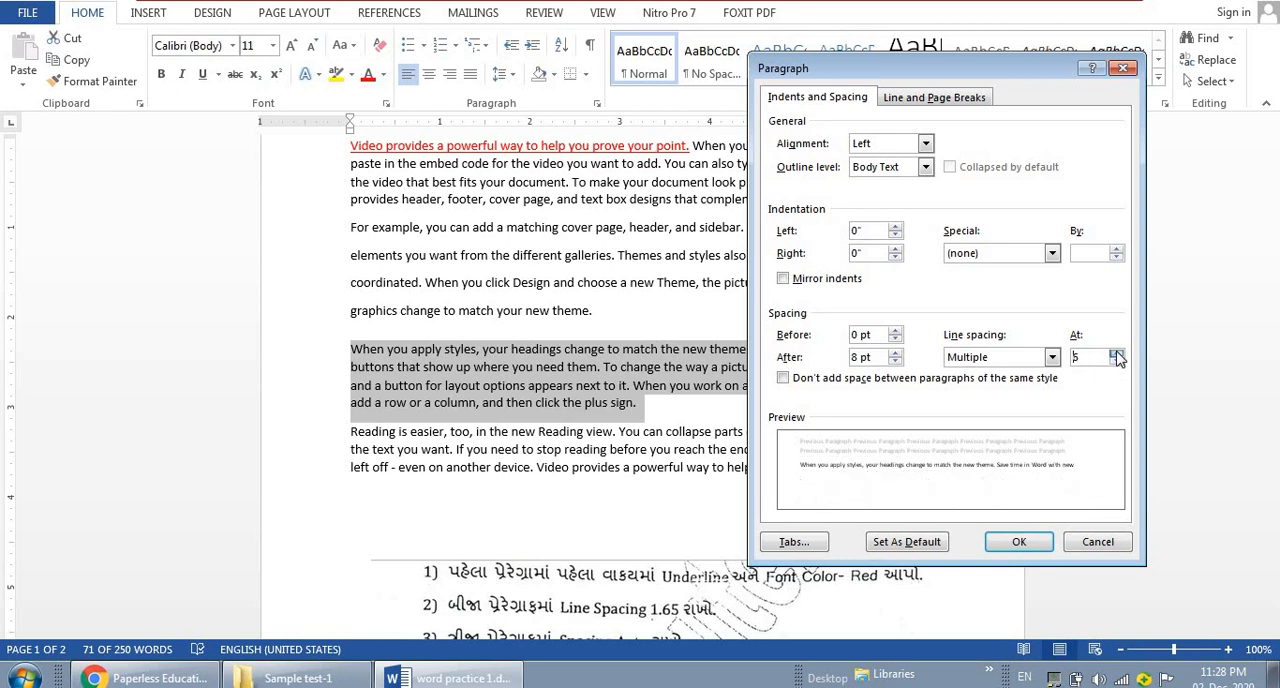
{"action": "left_click", "coordinate": [1116, 353]}
{"action": "left_click", "coordinate": [1123, 68]}
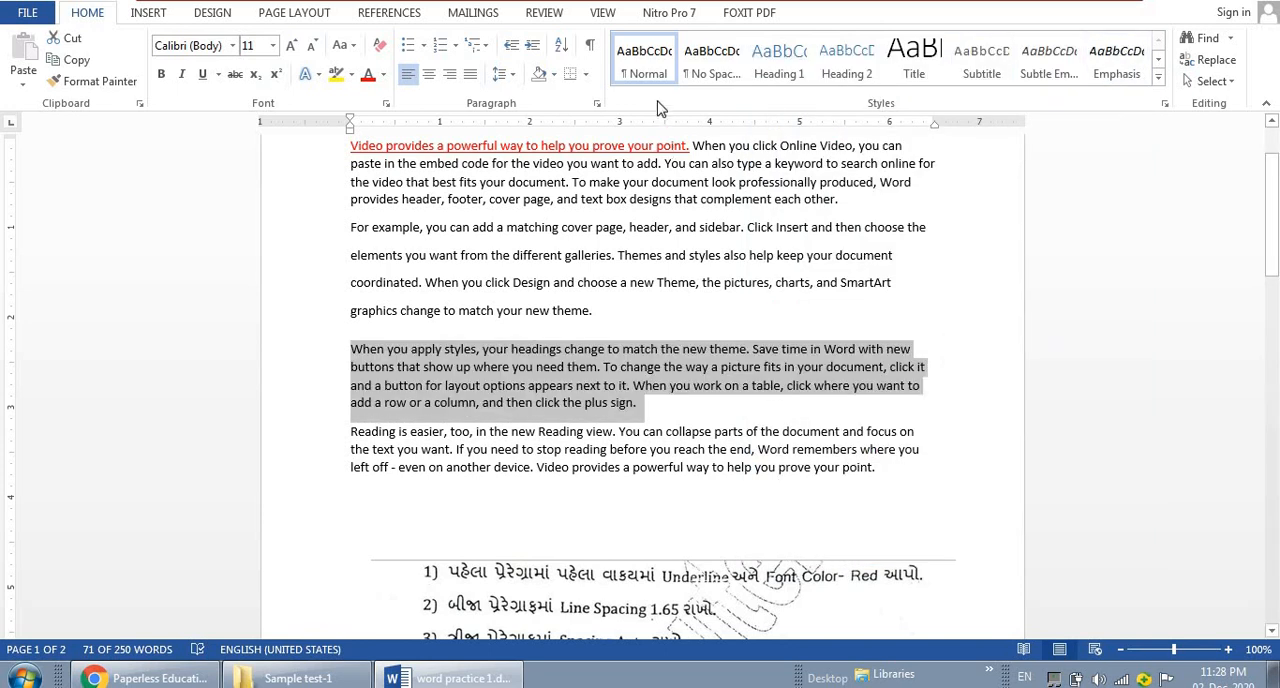
Set the third paragraph's spacing before and after to Auto
{"action": "left_click", "coordinate": [597, 104]}
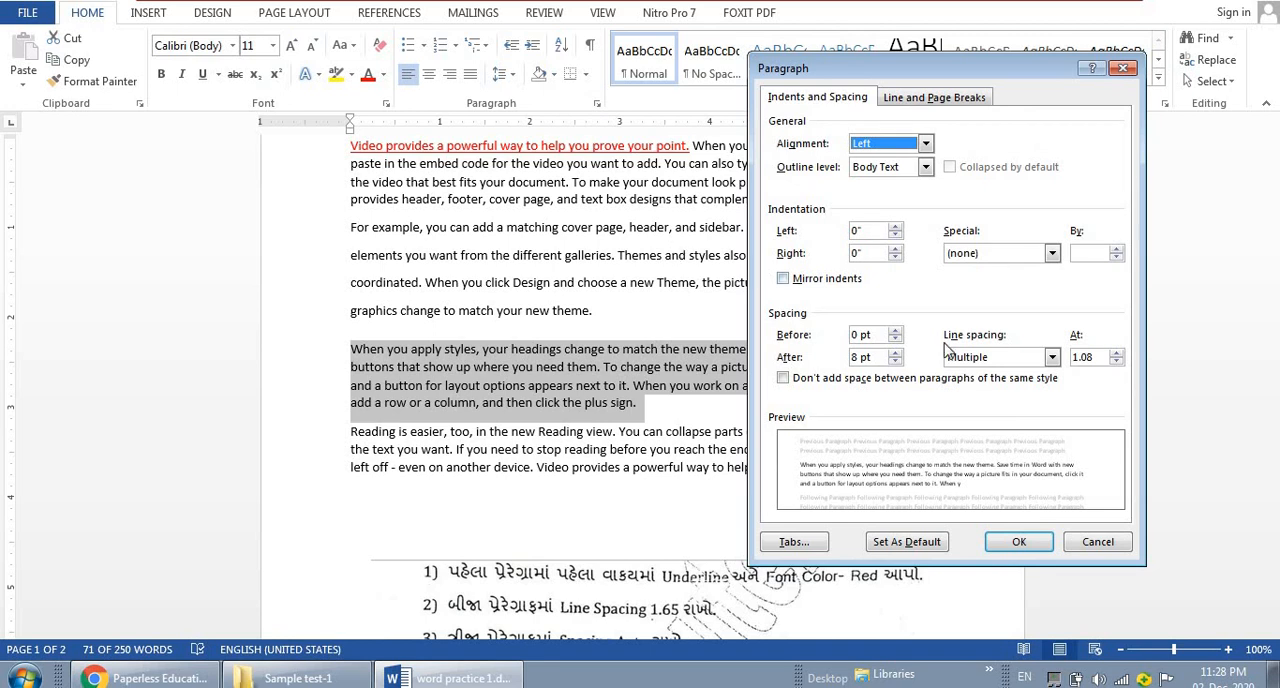
{"action": "key", "text": "alt+n"}
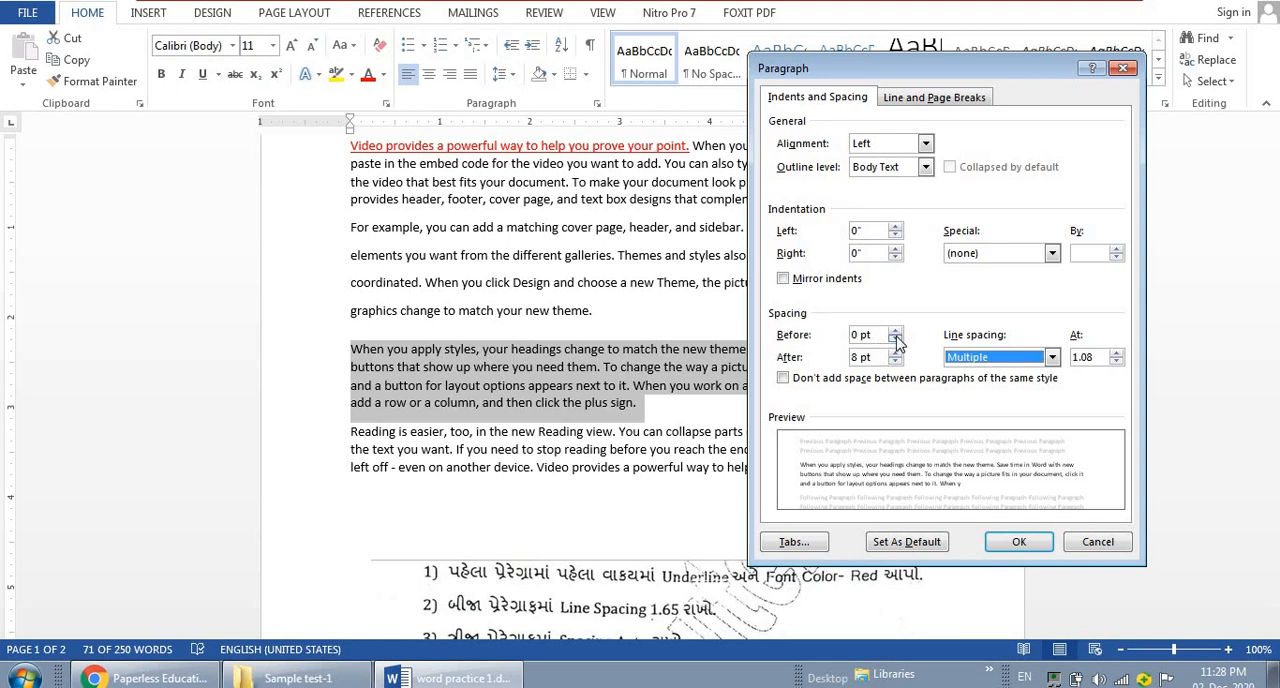
{"action": "left_click", "coordinate": [895, 339]}
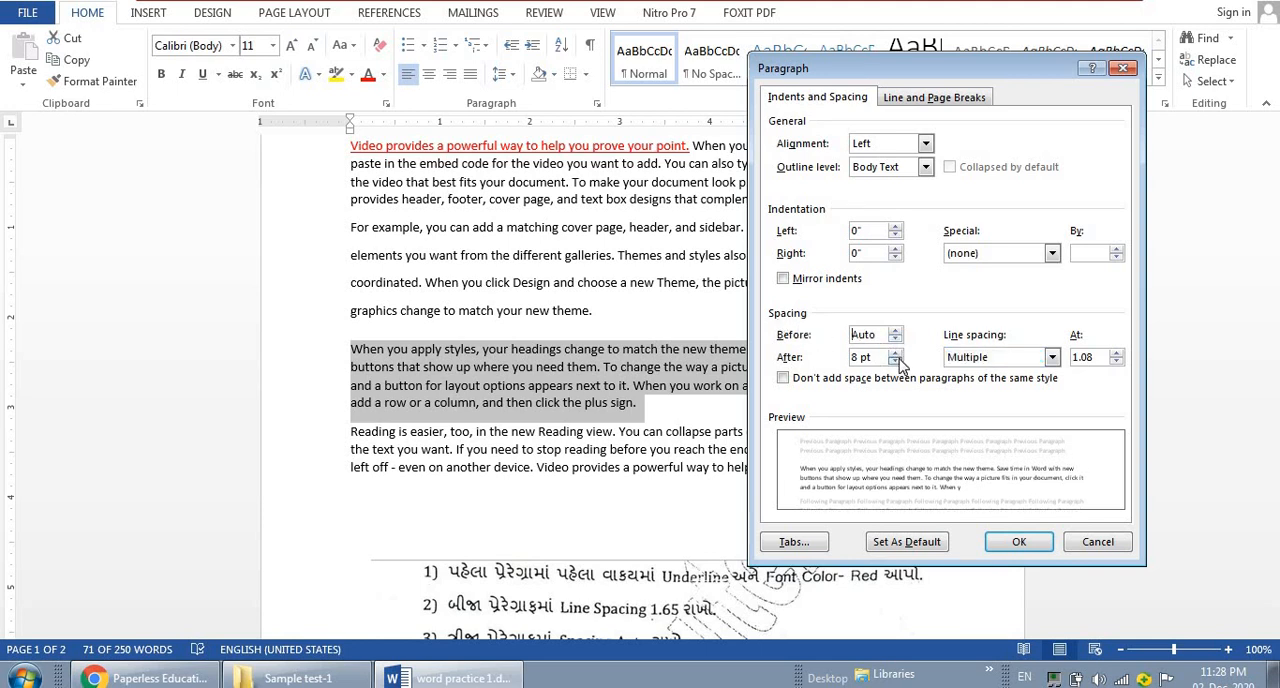
{"action": "left_click", "coordinate": [895, 354]}
{"action": "left_click", "coordinate": [895, 354]}
{"action": "left_click", "coordinate": [895, 354]}
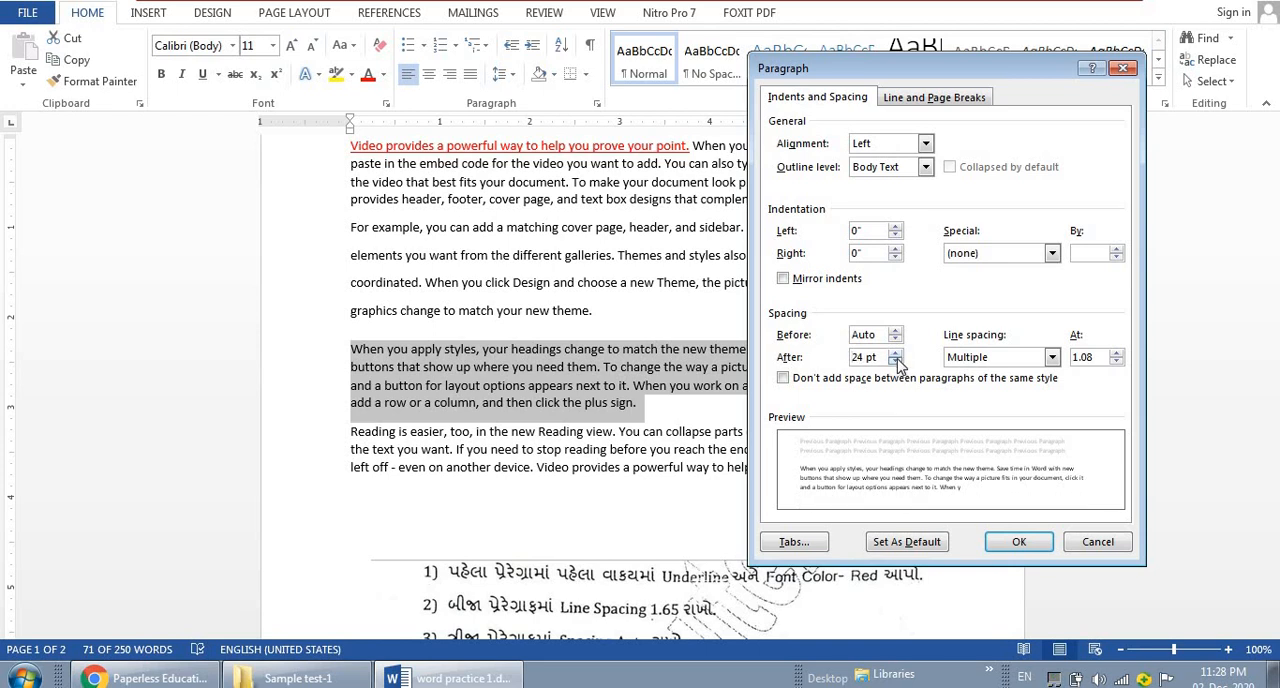
{"action": "left_click", "coordinate": [896, 361]}
{"action": "left_click", "coordinate": [896, 361]}
{"action": "left_click", "coordinate": [896, 361]}
{"action": "left_click", "coordinate": [896, 361]}
{"action": "left_click", "coordinate": [896, 361]}
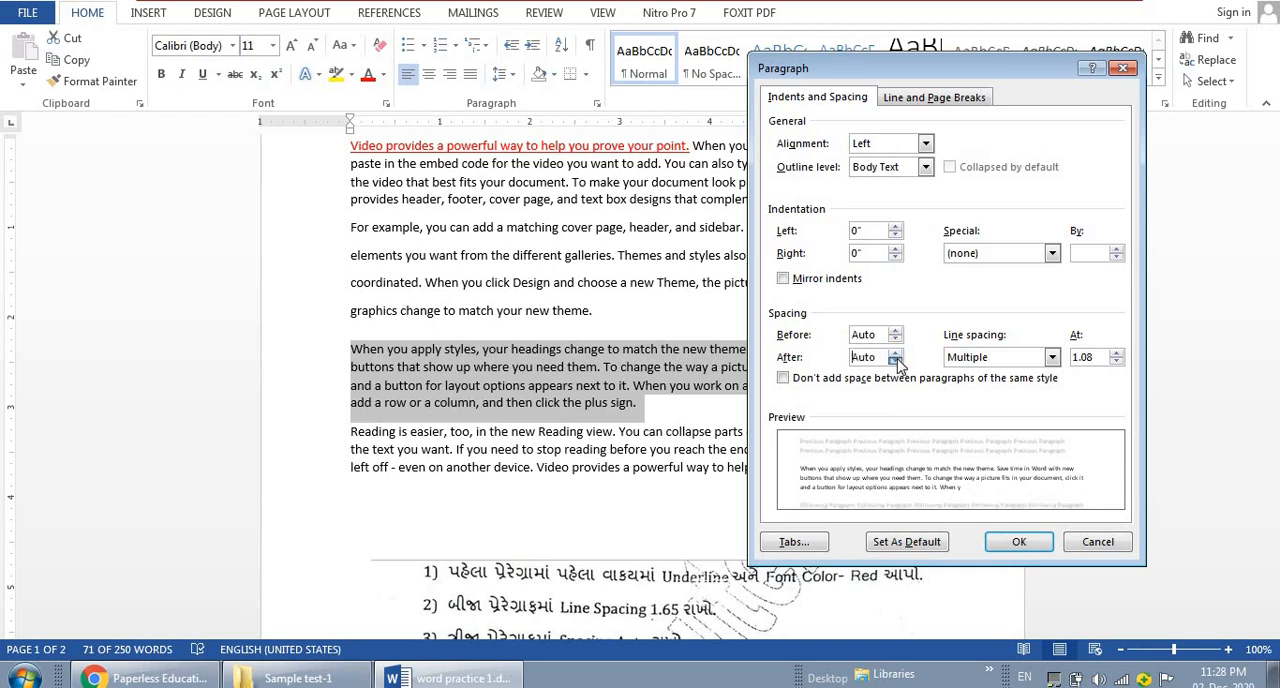
{"action": "left_click", "coordinate": [1018, 543]}
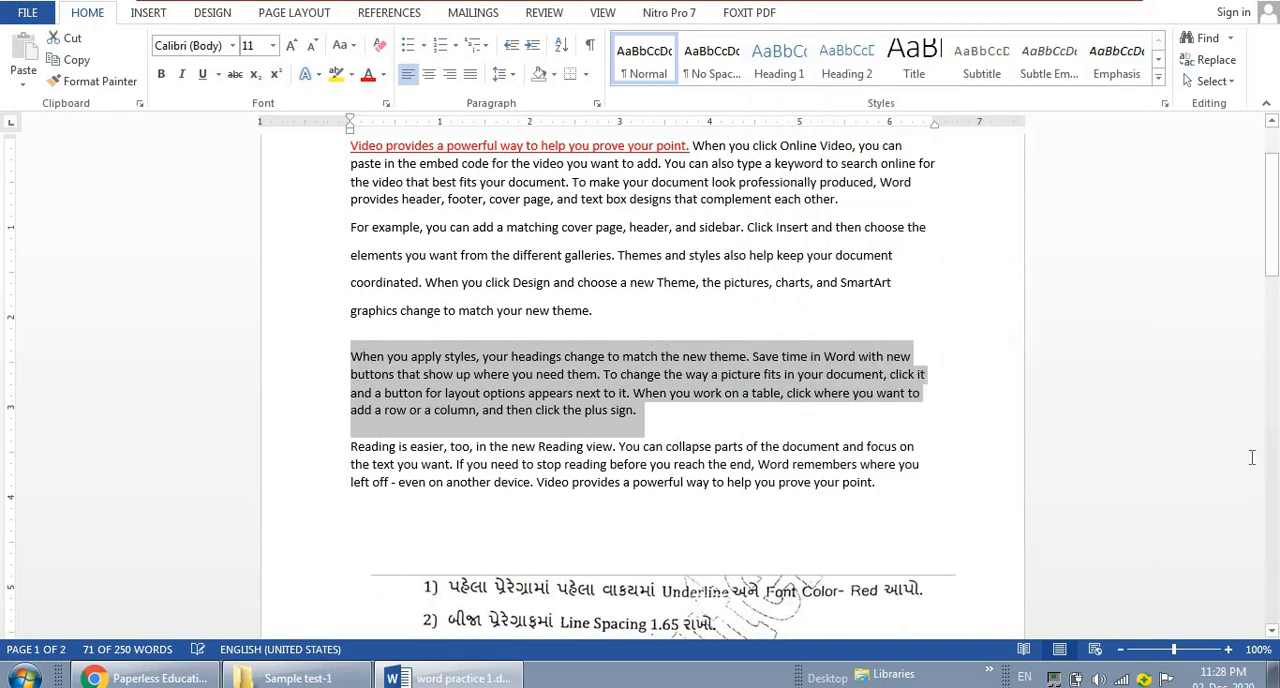
Apply bold and superscript to the last sentence of the third paragraph, beginning "When you work on a table"
{"action": "left_click_drag", "start_coordinate": [1273, 222], "coordinate": [1275, 274]}
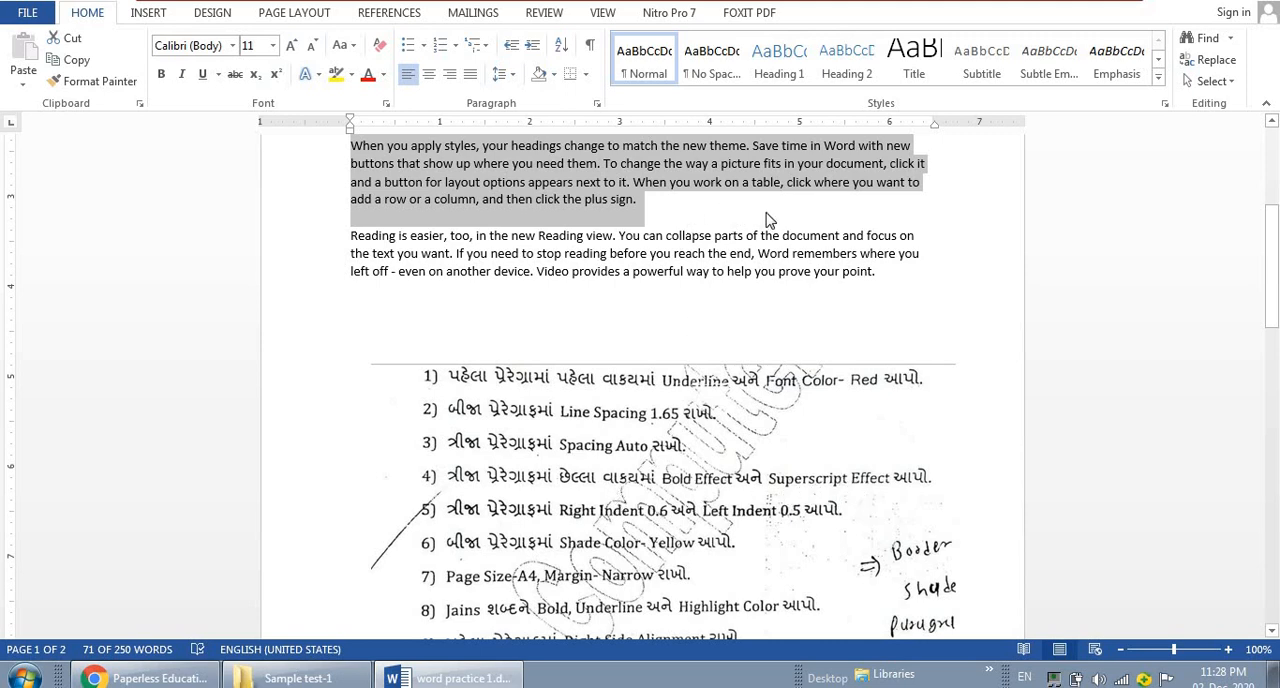
{"action": "left_click", "coordinate": [894, 208]}
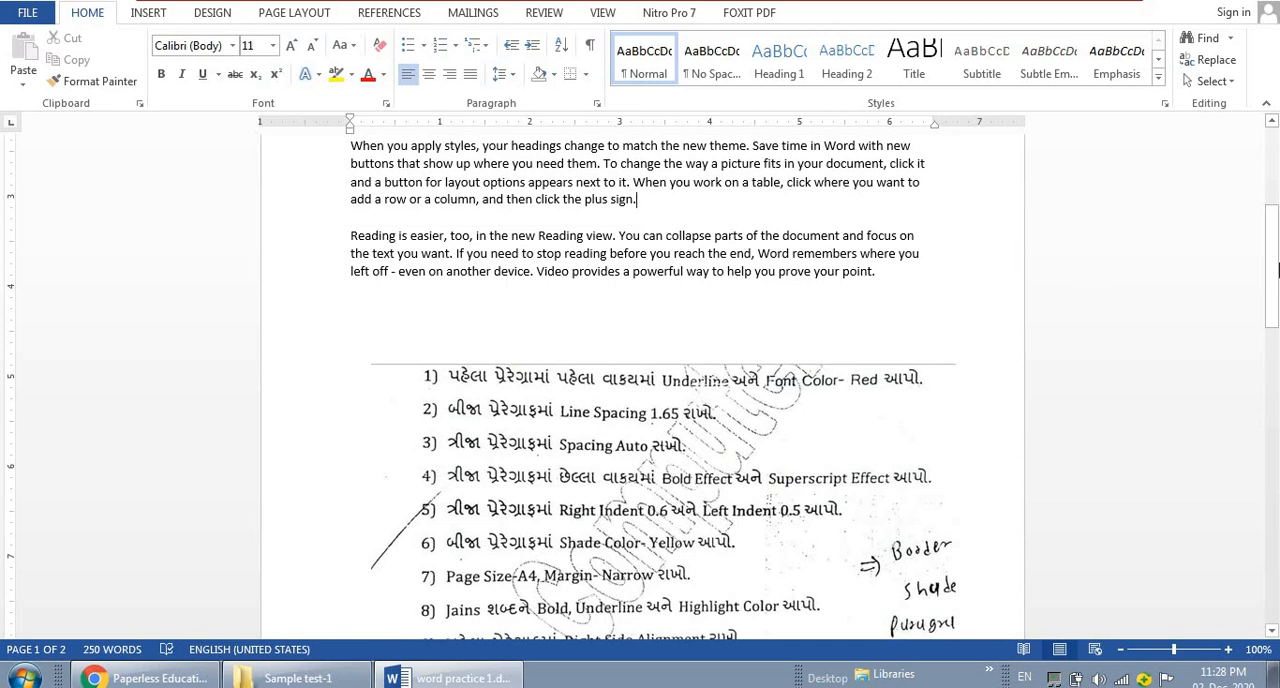
{"action": "left_click_drag", "start_coordinate": [1272, 266], "coordinate": [1272, 246]}
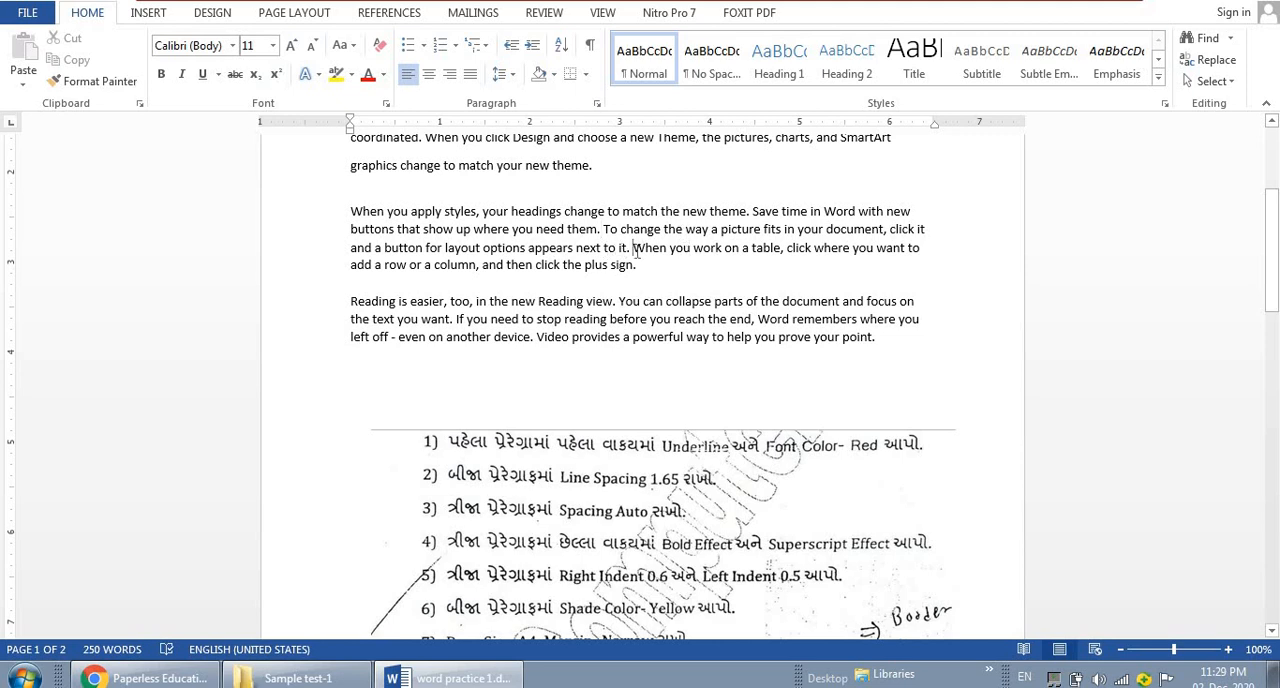
{"action": "left_click_drag", "start_coordinate": [663, 254], "coordinate": [650, 268]}
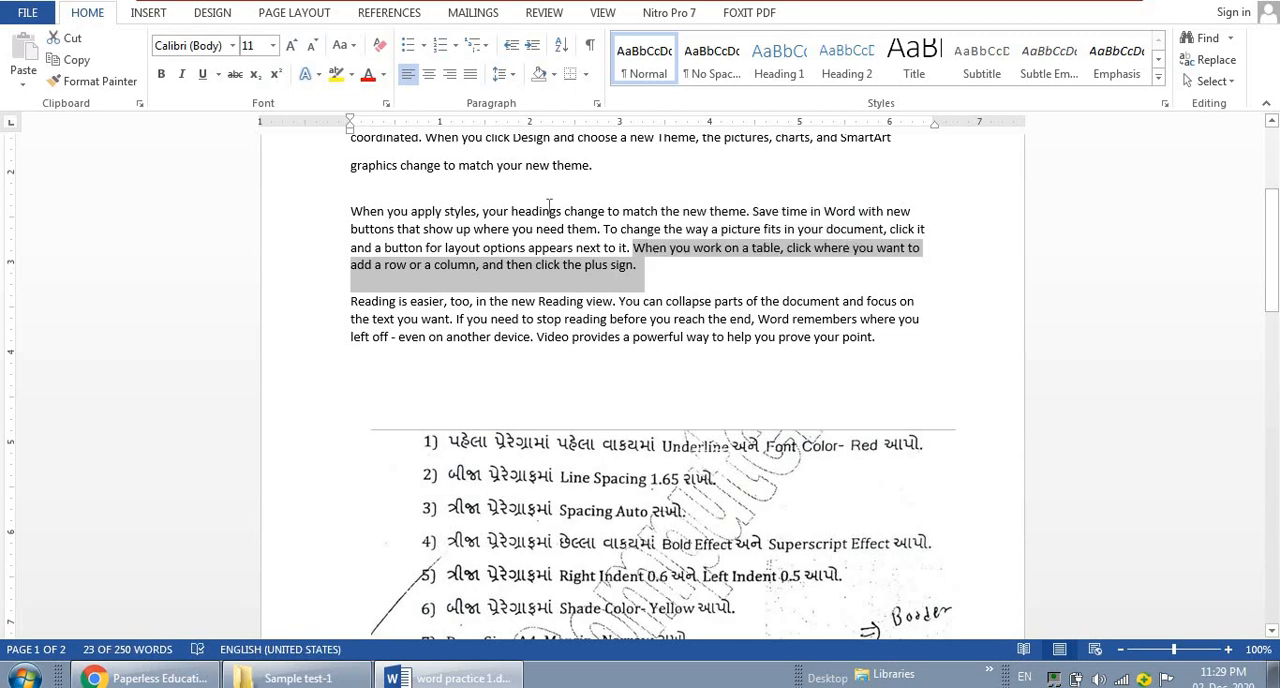
{"action": "left_click", "coordinate": [161, 75]}
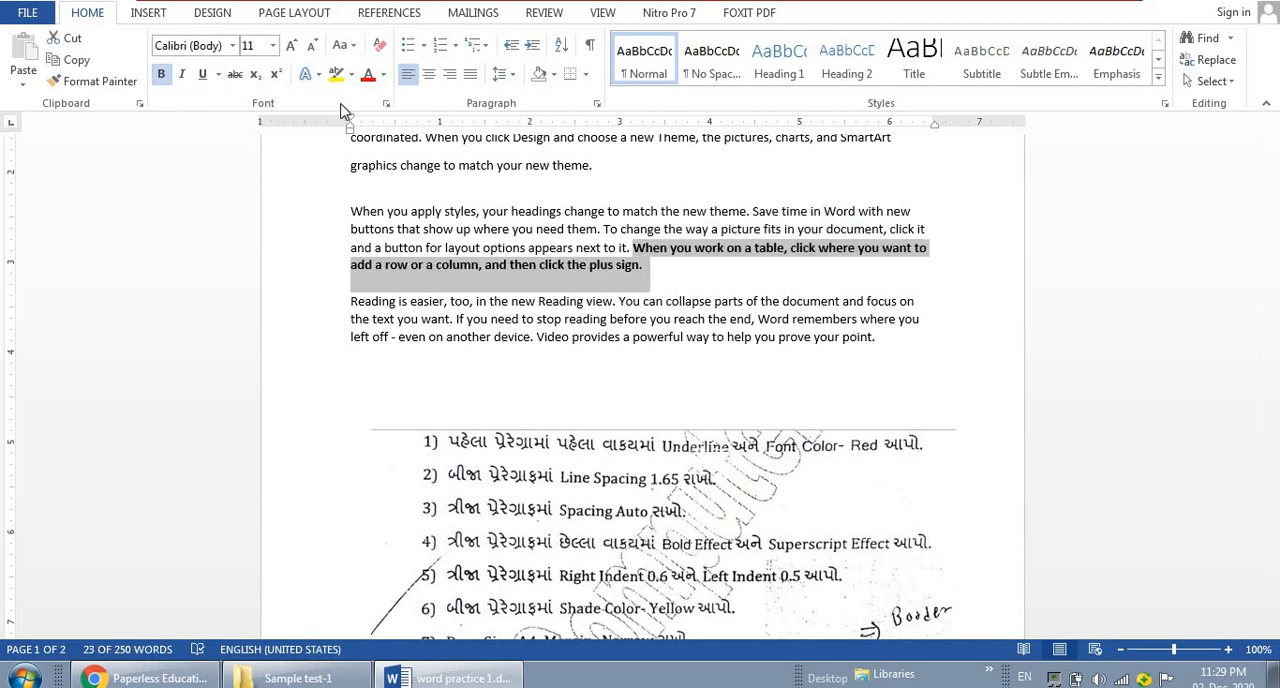
{"action": "left_click", "coordinate": [277, 77]}
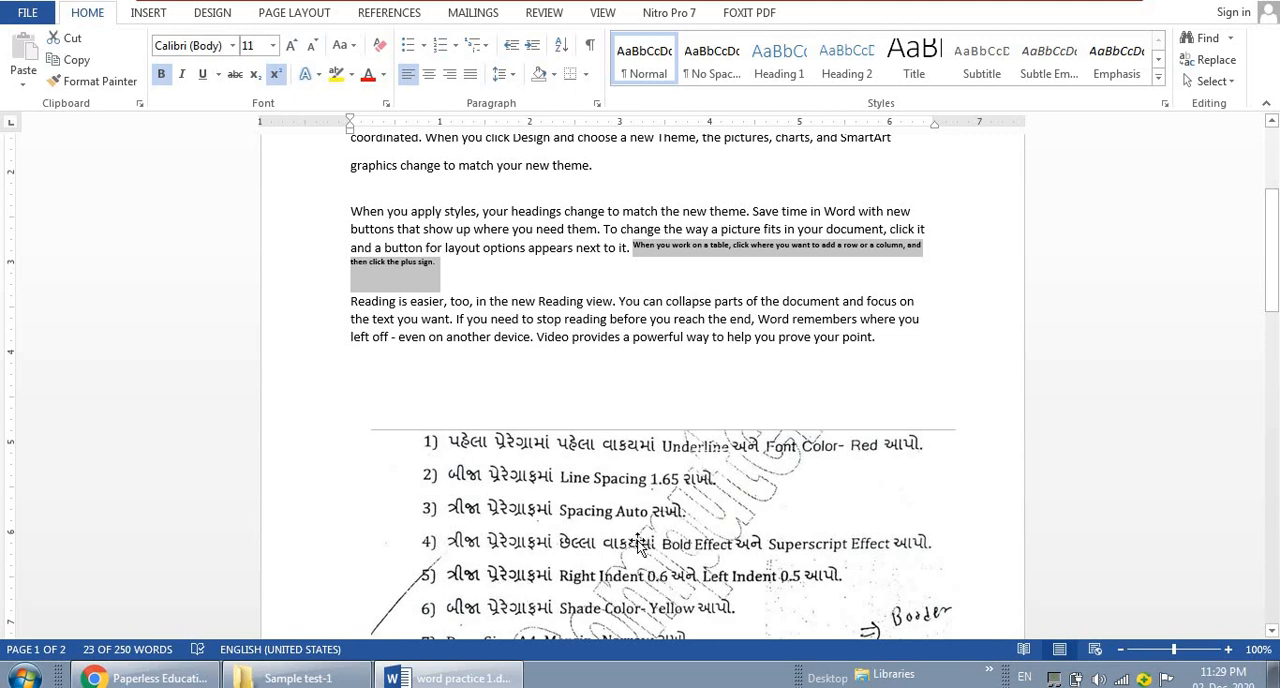
{"action": "left_click", "coordinate": [508, 252]}
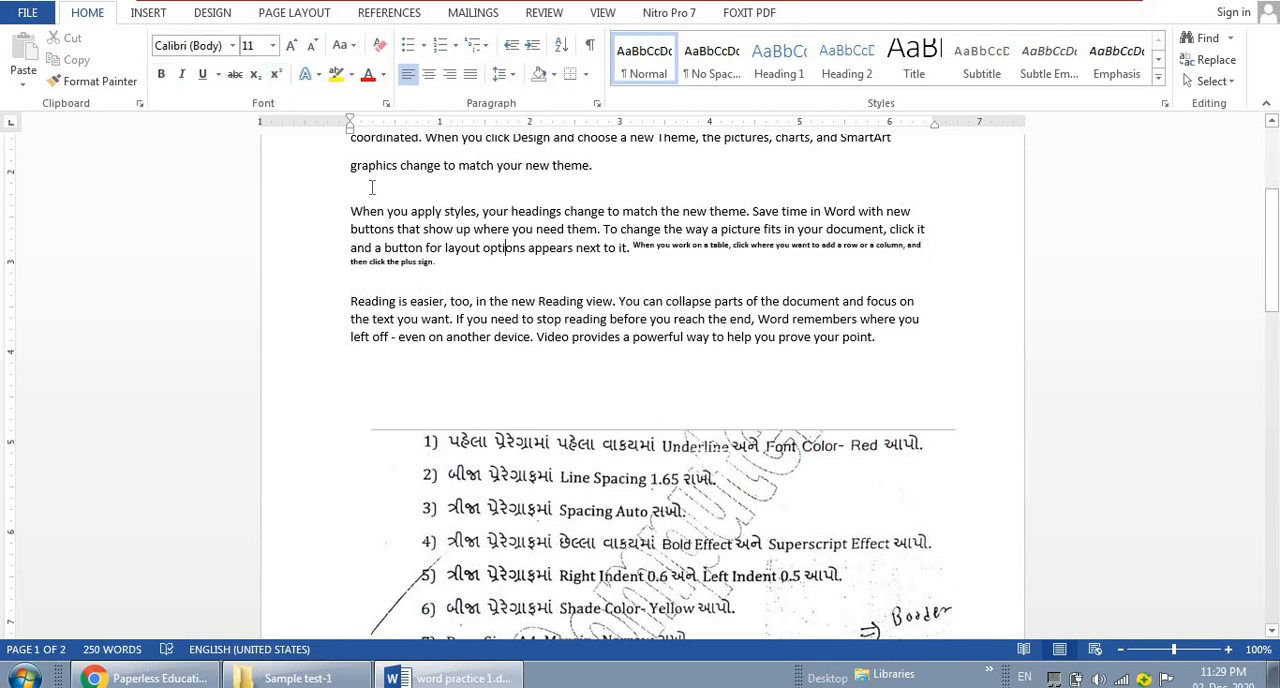
Indent the whole third paragraph 0.6" from the right and 0.5" from the left
{"action": "left_click_drag", "start_coordinate": [352, 213], "coordinate": [440, 285]}
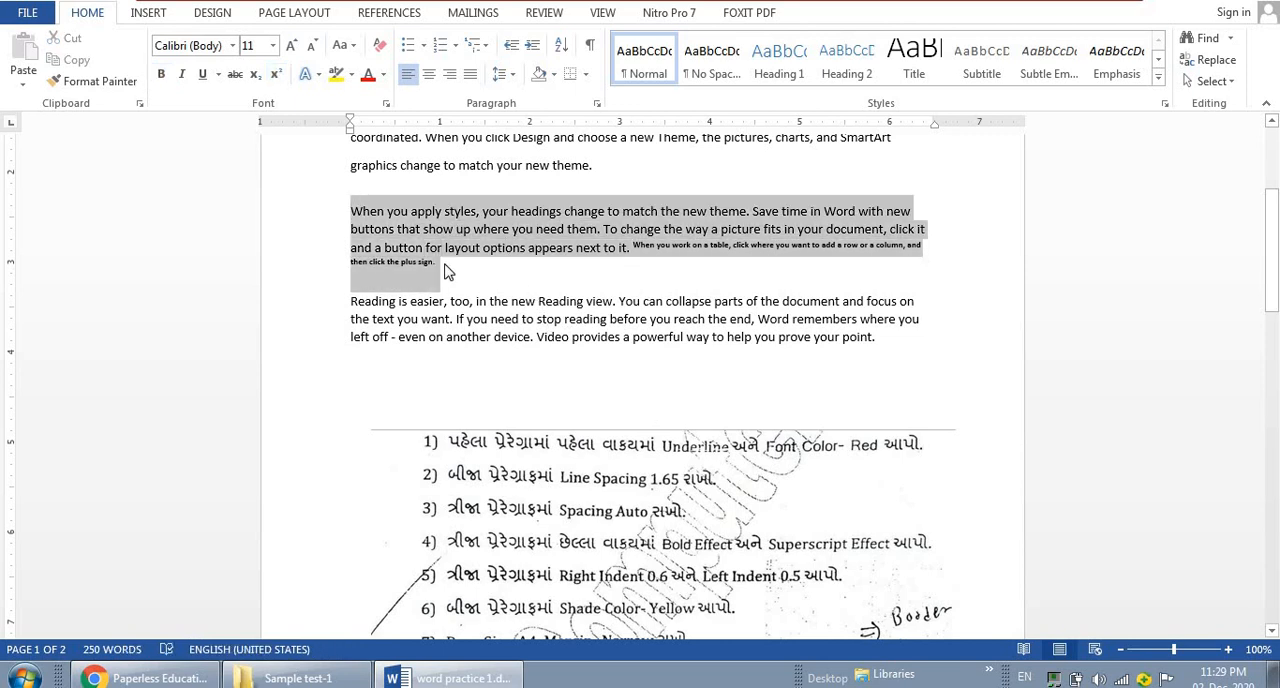
{"action": "left_click", "coordinate": [597, 104]}
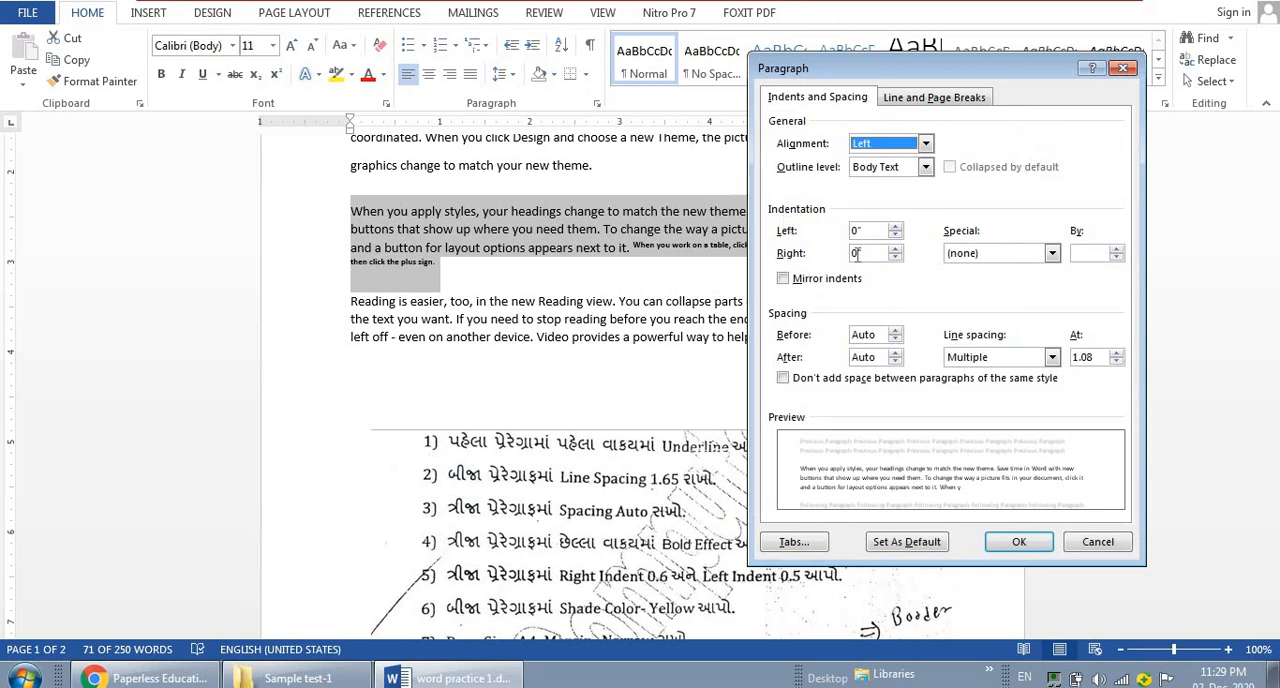
{"action": "left_click", "coordinate": [856, 253]}
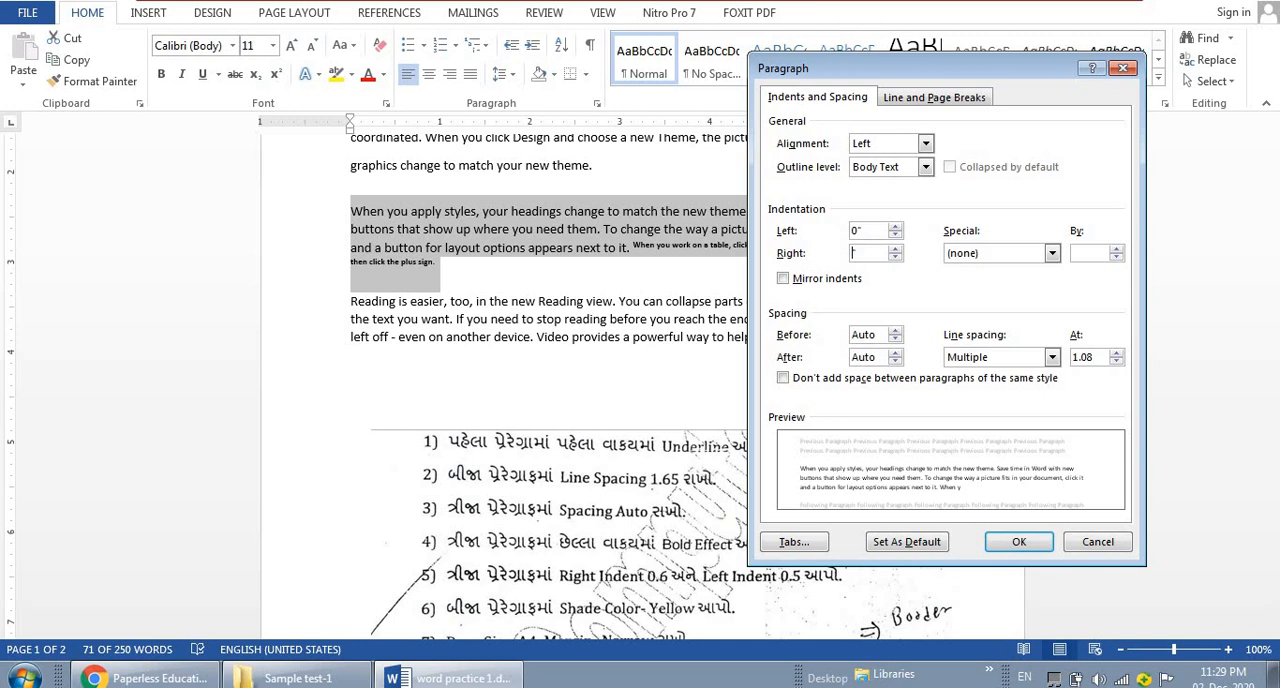
{"action": "left_click", "coordinate": [857, 232]}
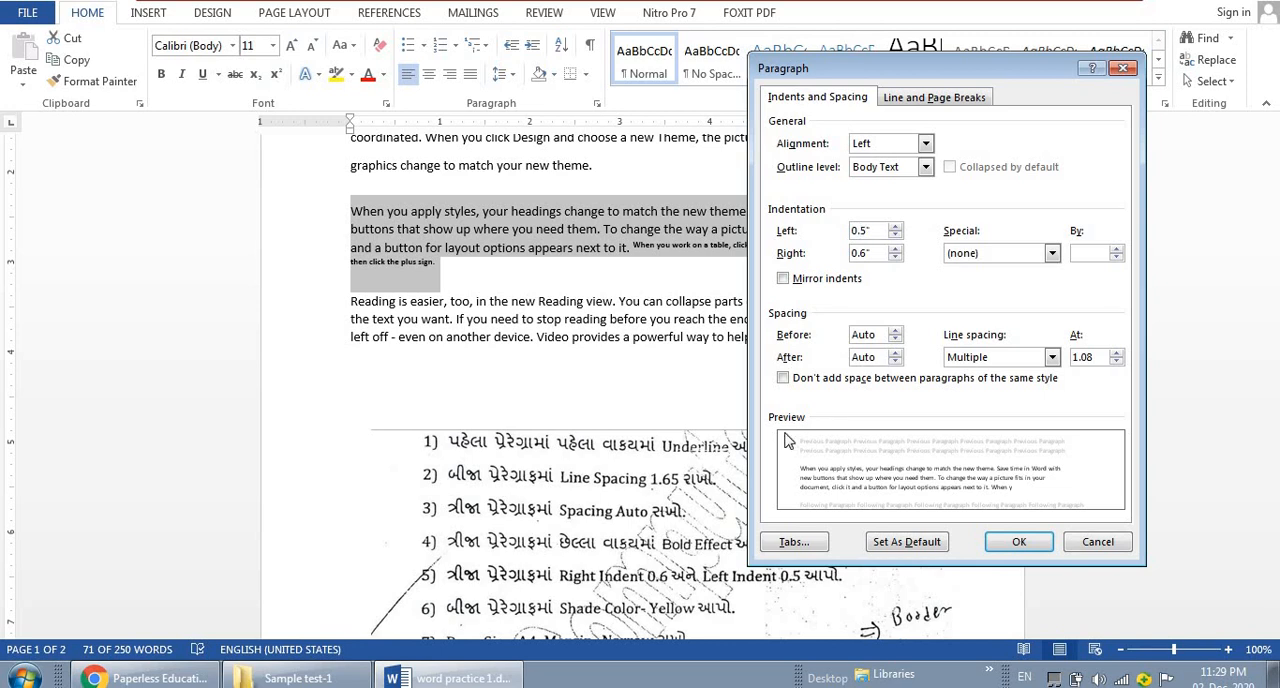
{"action": "left_click", "coordinate": [1001, 545]}
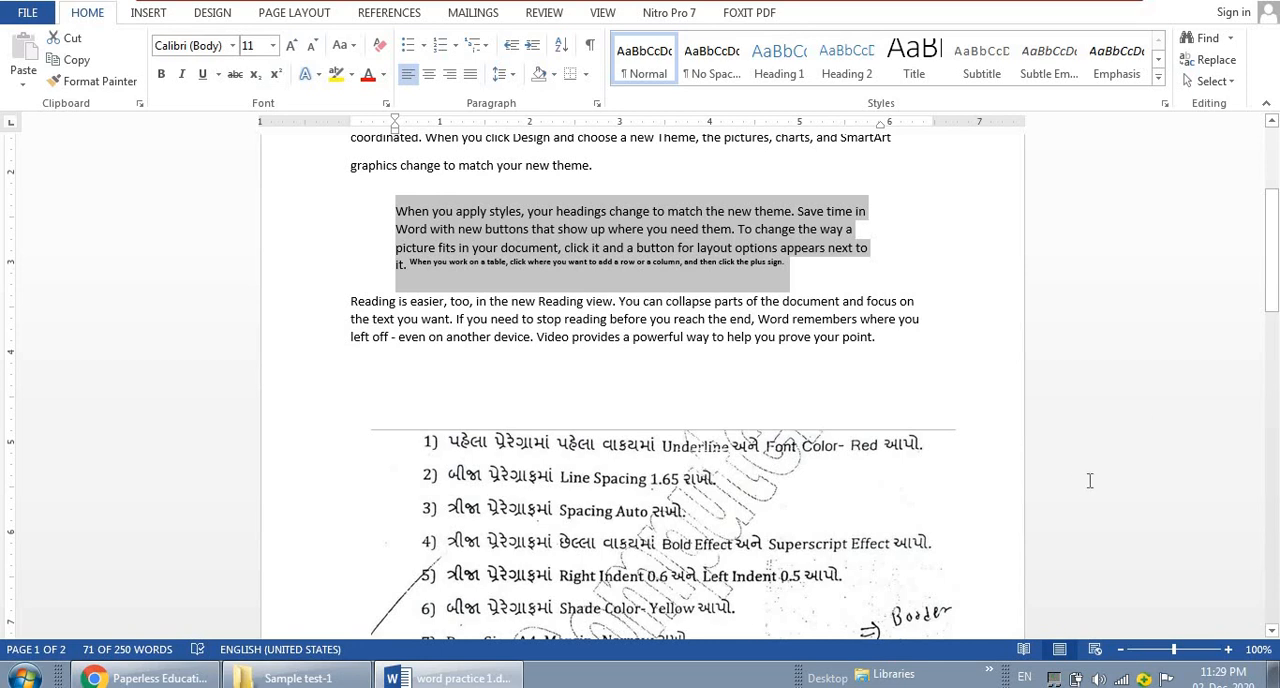
Apply yellow shading to the whole second paragraph, which begins "For example, you can add"
{"action": "left_click_drag", "start_coordinate": [1273, 278], "coordinate": [1273, 218]}
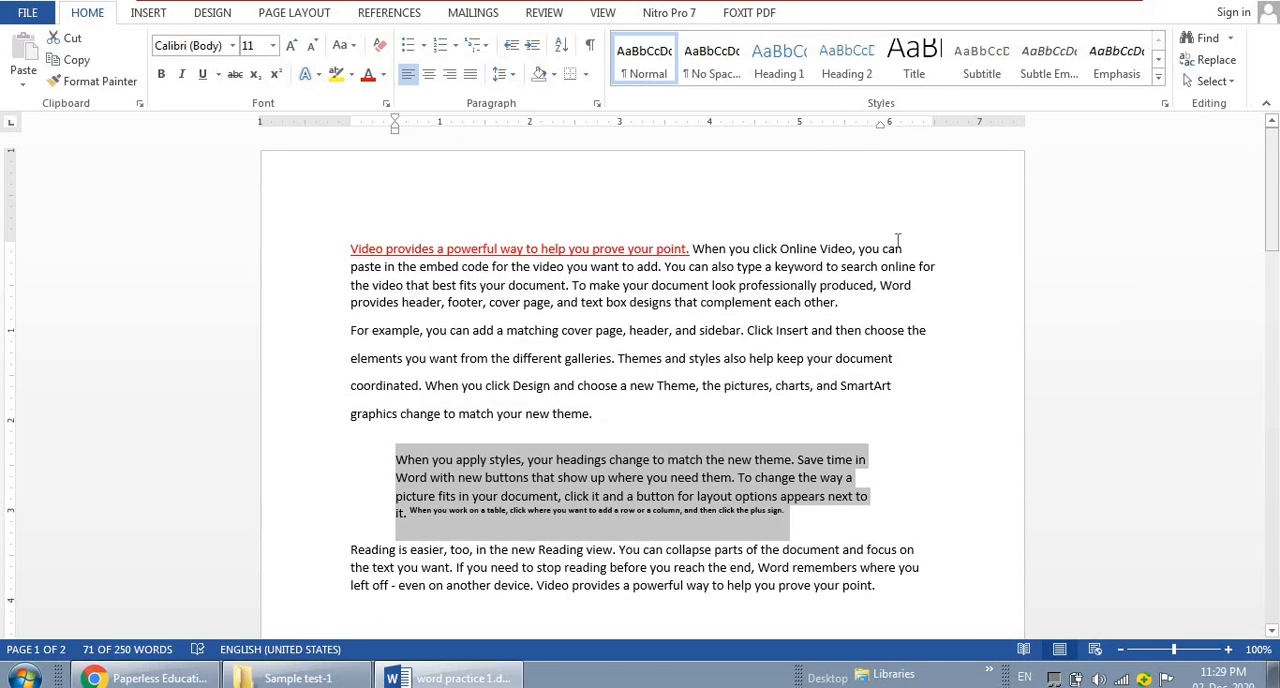
{"action": "left_click_drag", "start_coordinate": [350, 330], "coordinate": [608, 419]}
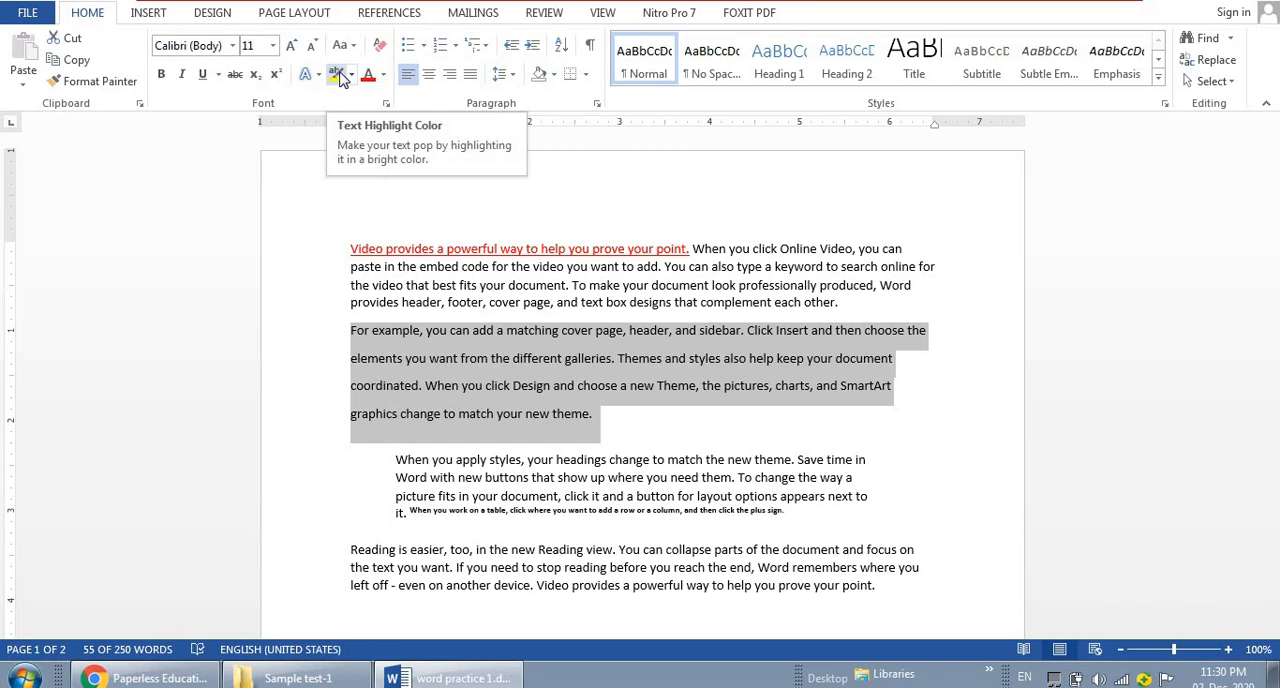
{"action": "left_click", "coordinate": [555, 80]}
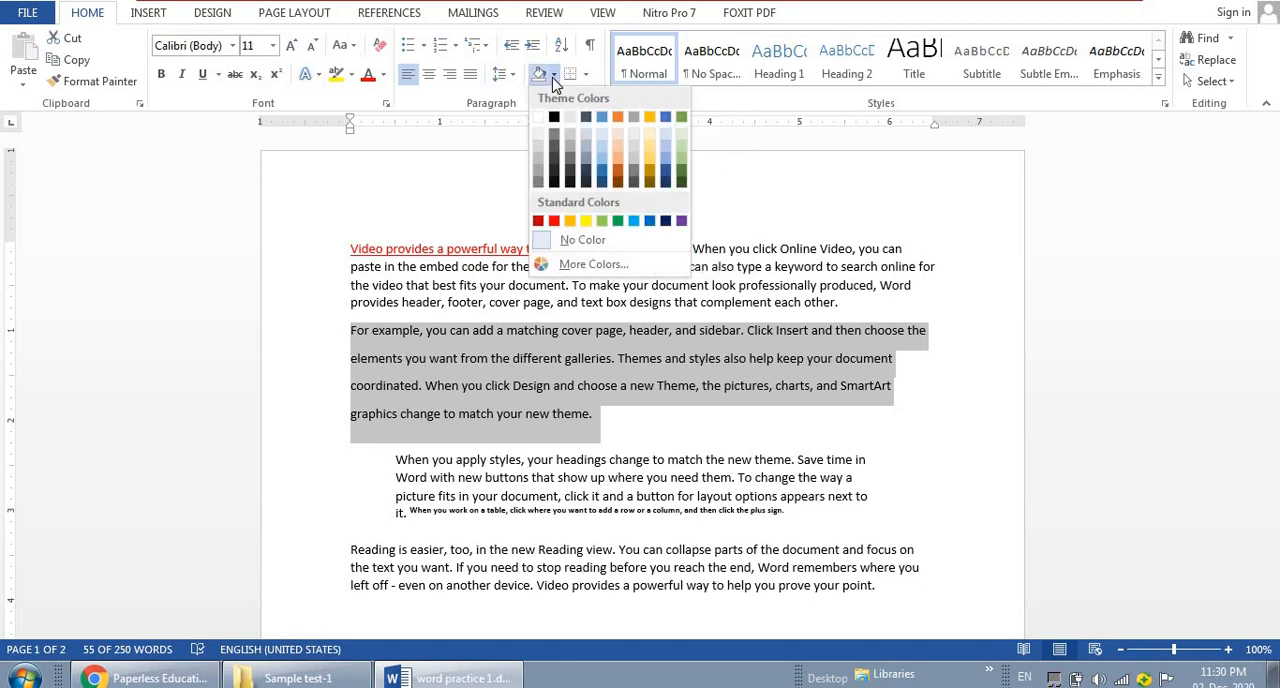
{"action": "left_click", "coordinate": [588, 222]}
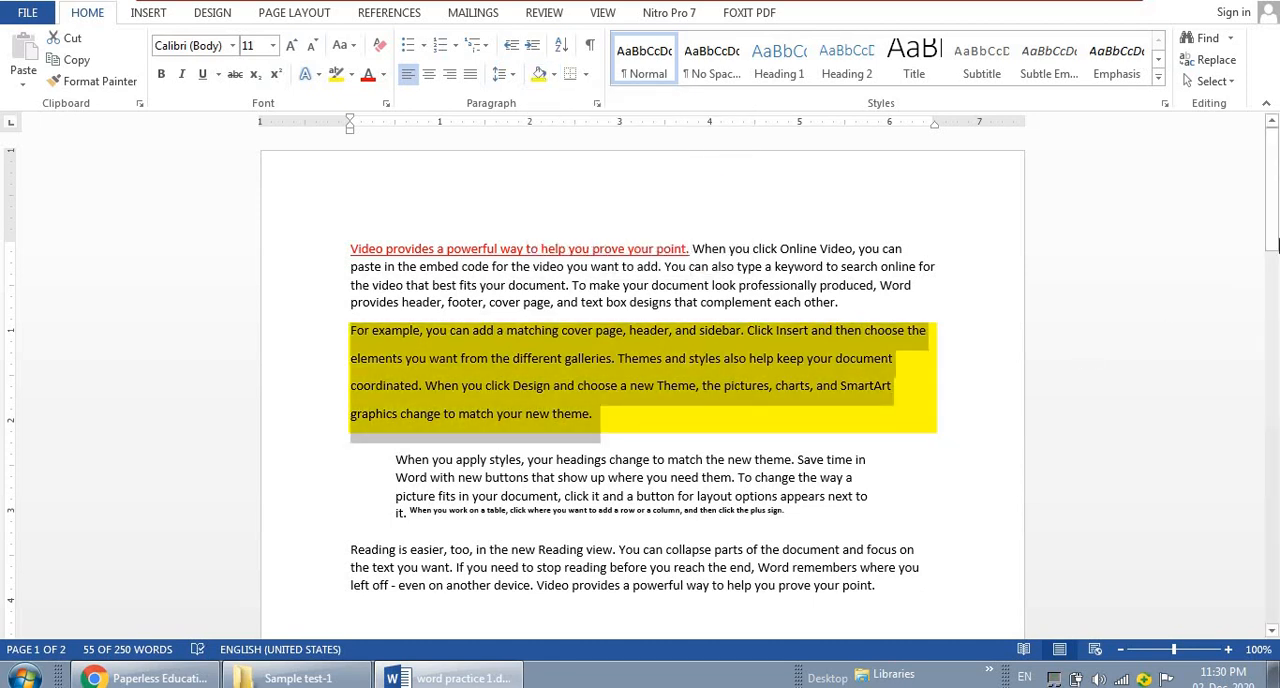
{"action": "left_click_drag", "start_coordinate": [1275, 245], "coordinate": [1273, 345]}
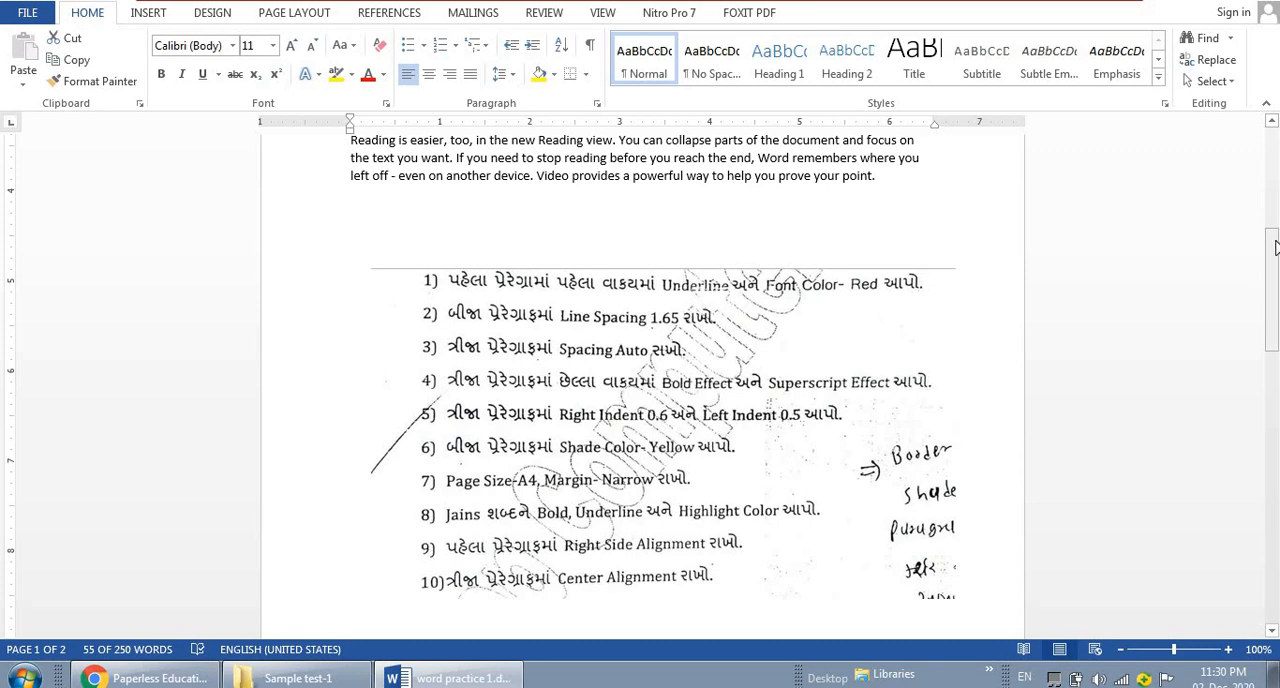
{"action": "left_click_drag", "start_coordinate": [1274, 231], "coordinate": [1263, 105]}
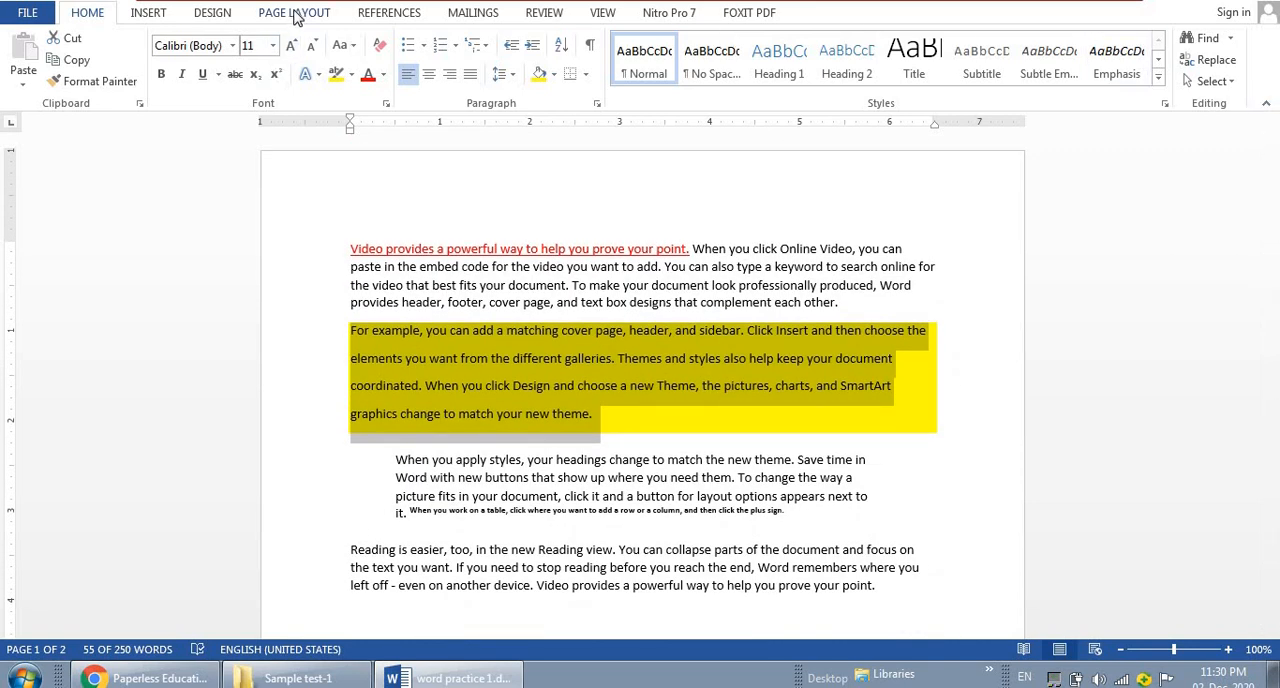
{"action": "left_click", "coordinate": [296, 14]}
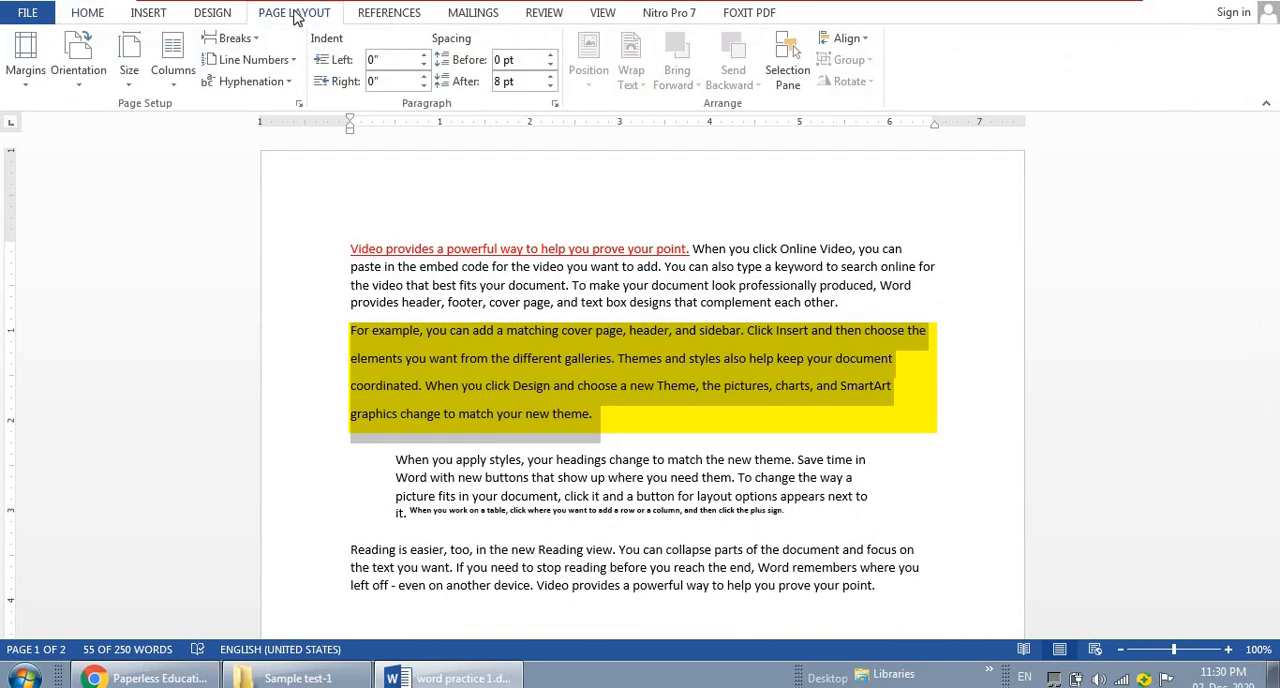
{"action": "left_click", "coordinate": [299, 105]}
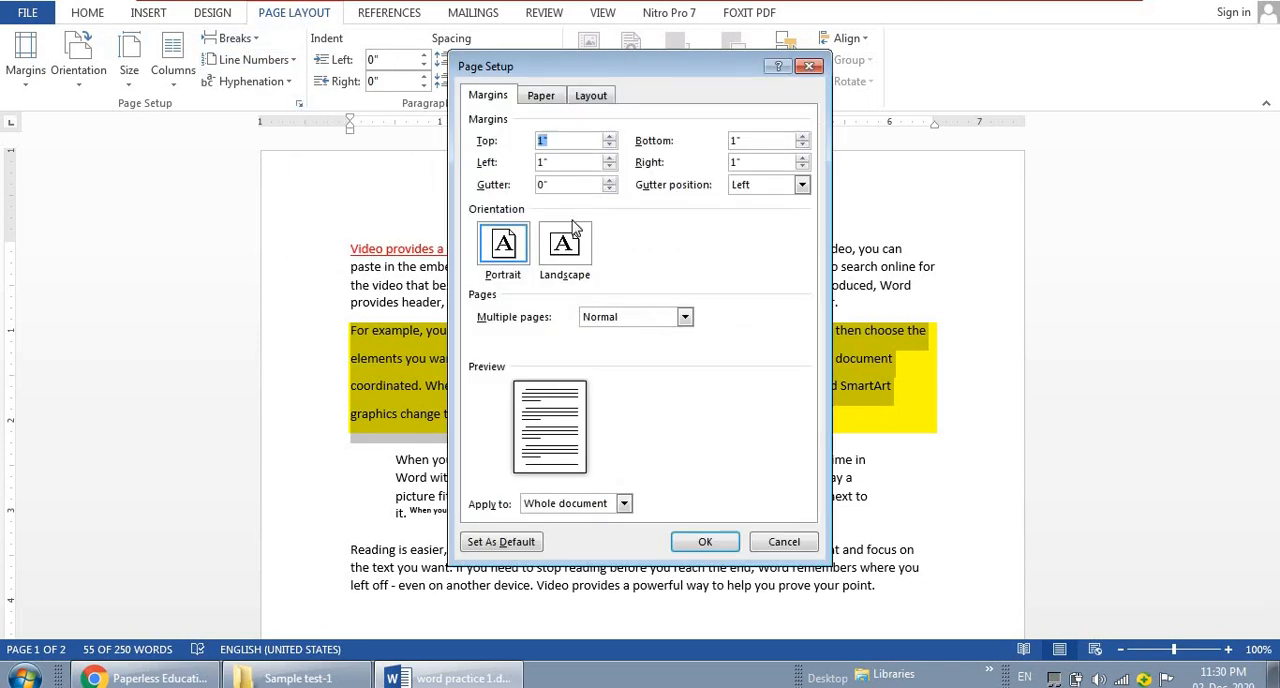
{"action": "left_click", "coordinate": [648, 326]}
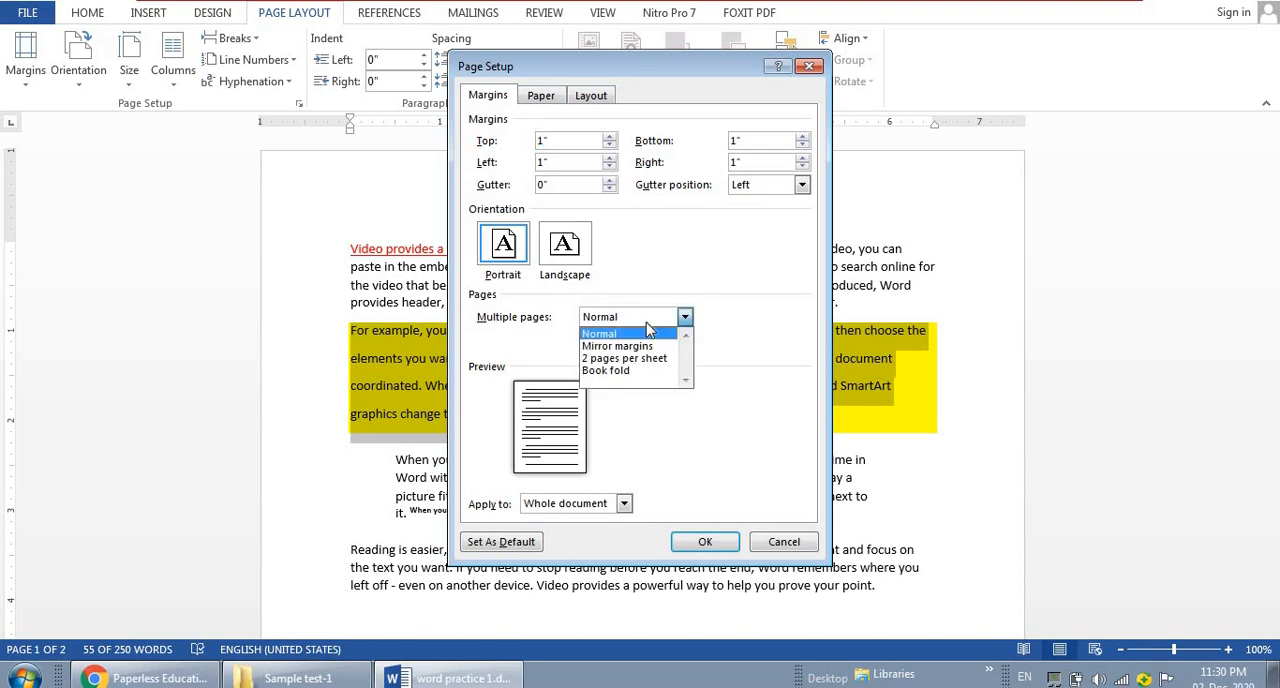
{"action": "left_click", "coordinate": [648, 331]}
{"action": "left_click", "coordinate": [540, 95]}
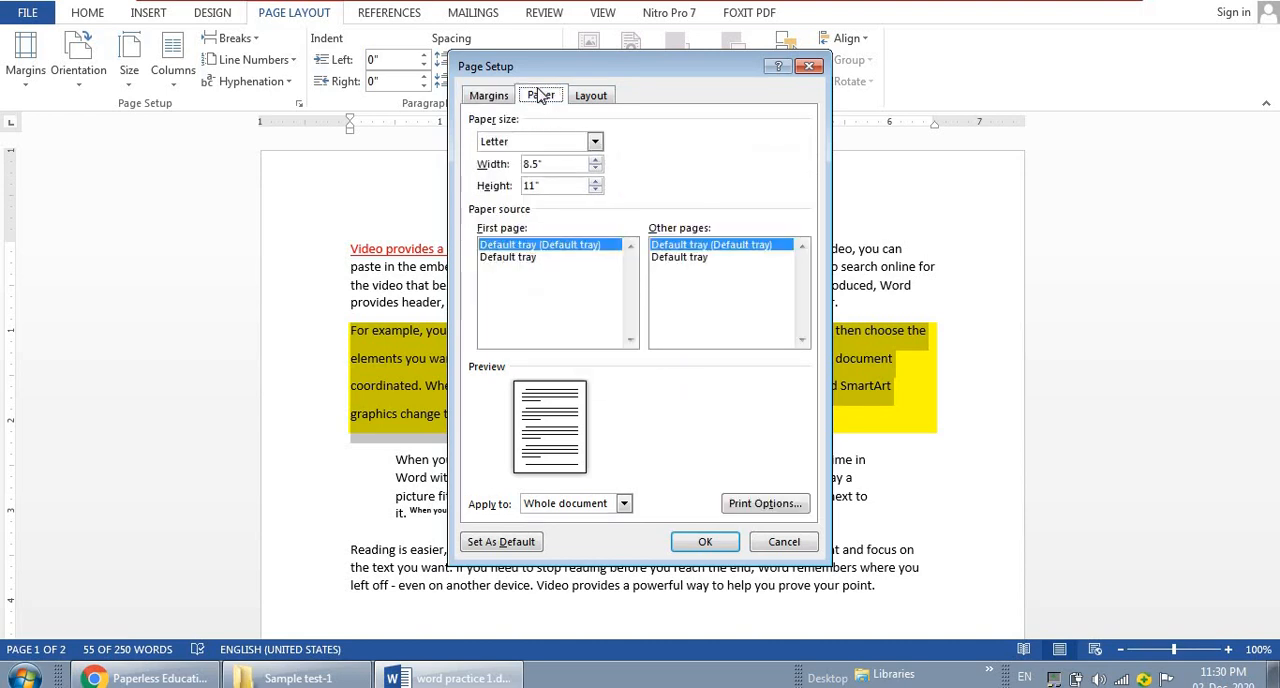
{"action": "left_click", "coordinate": [594, 141]}
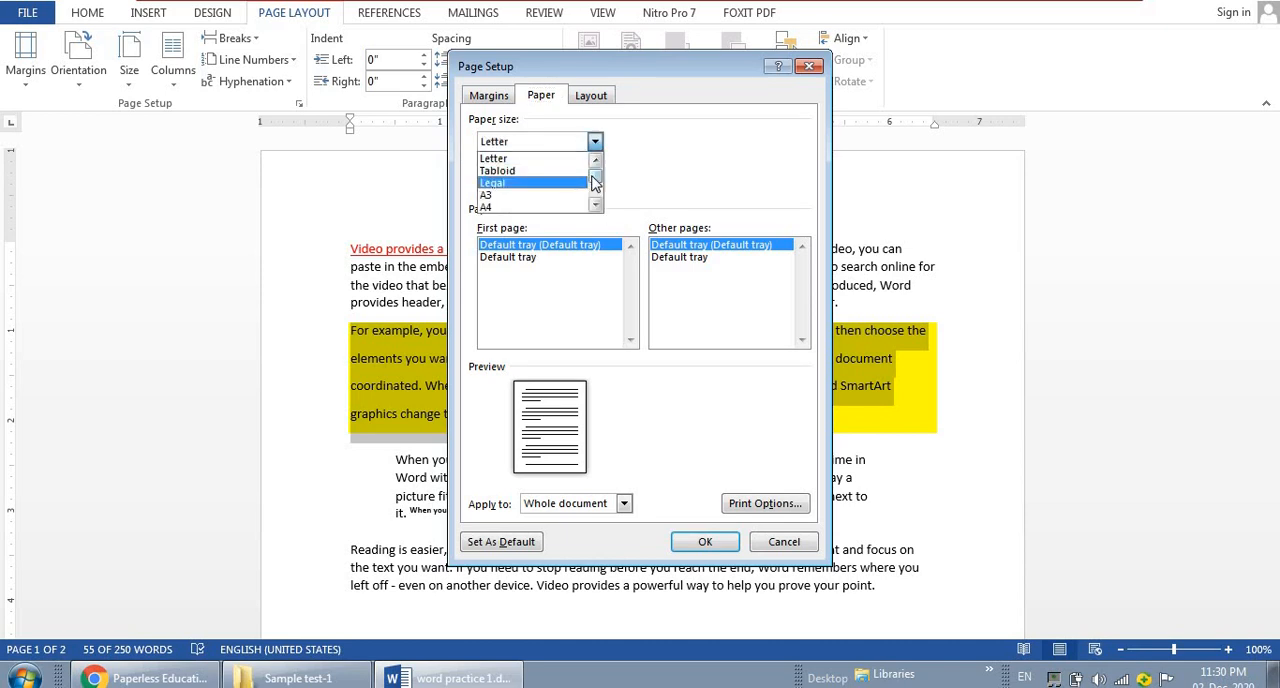
{"action": "left_click", "coordinate": [488, 210]}
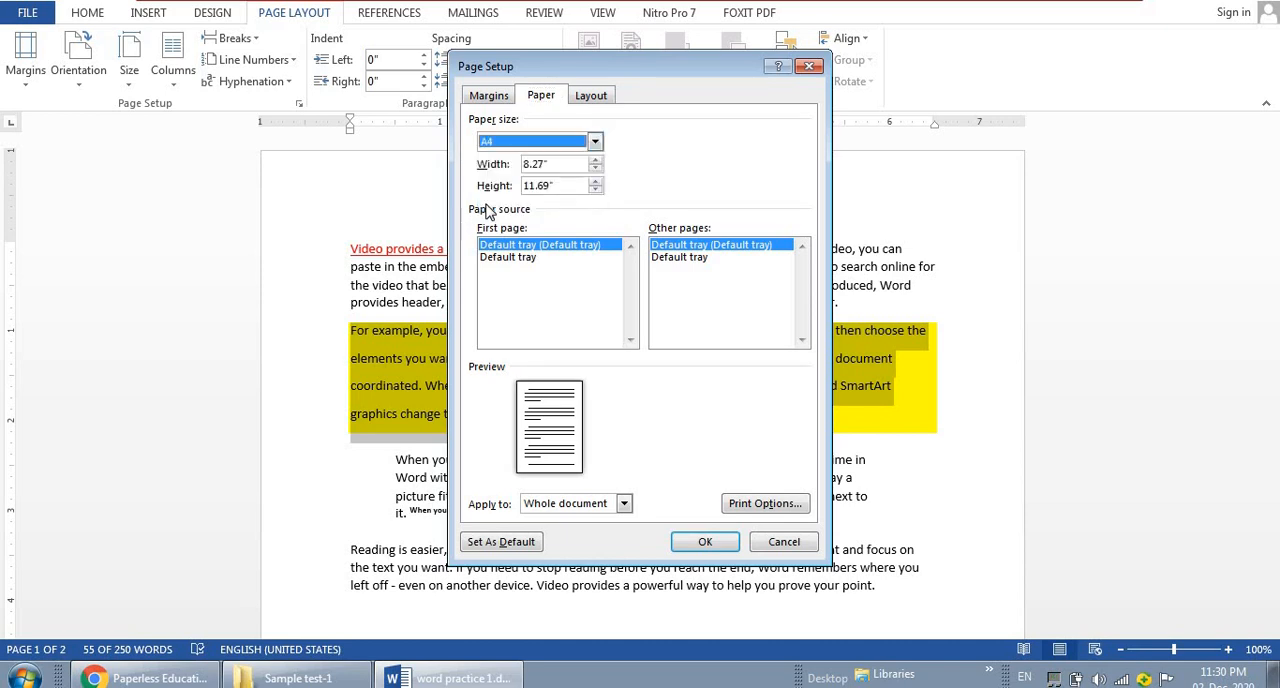
{"action": "left_click", "coordinate": [591, 97]}
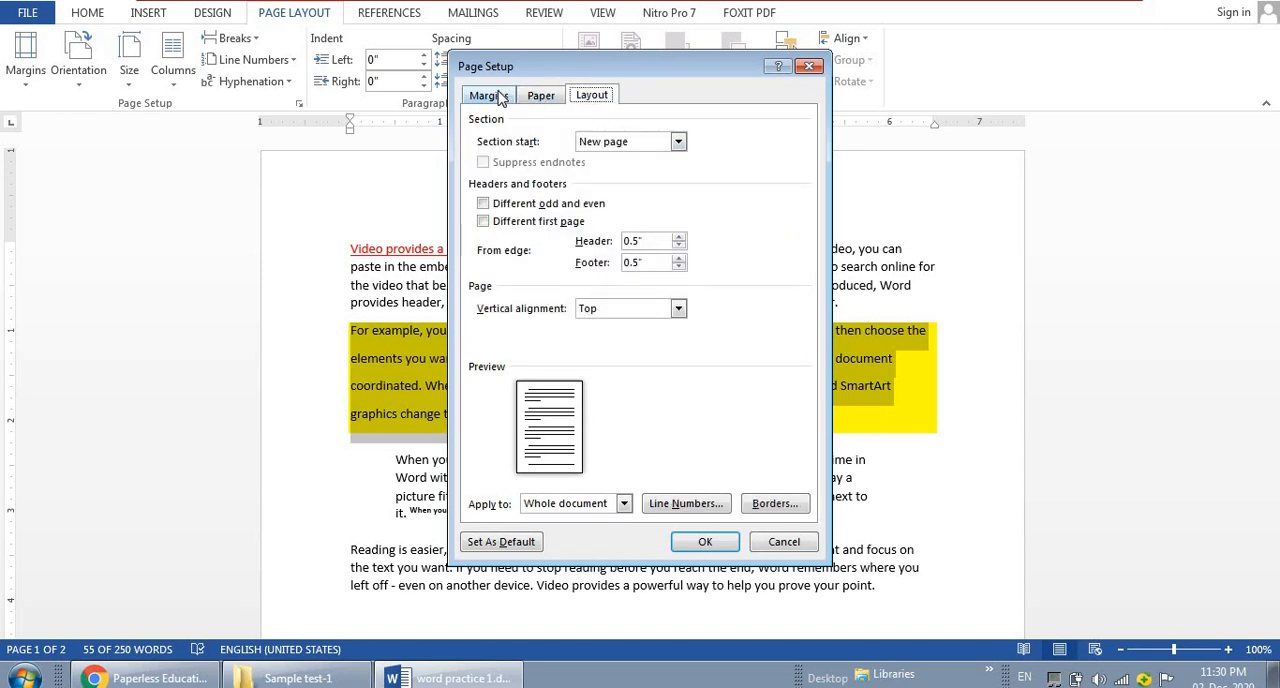
{"action": "left_click", "coordinate": [499, 96]}
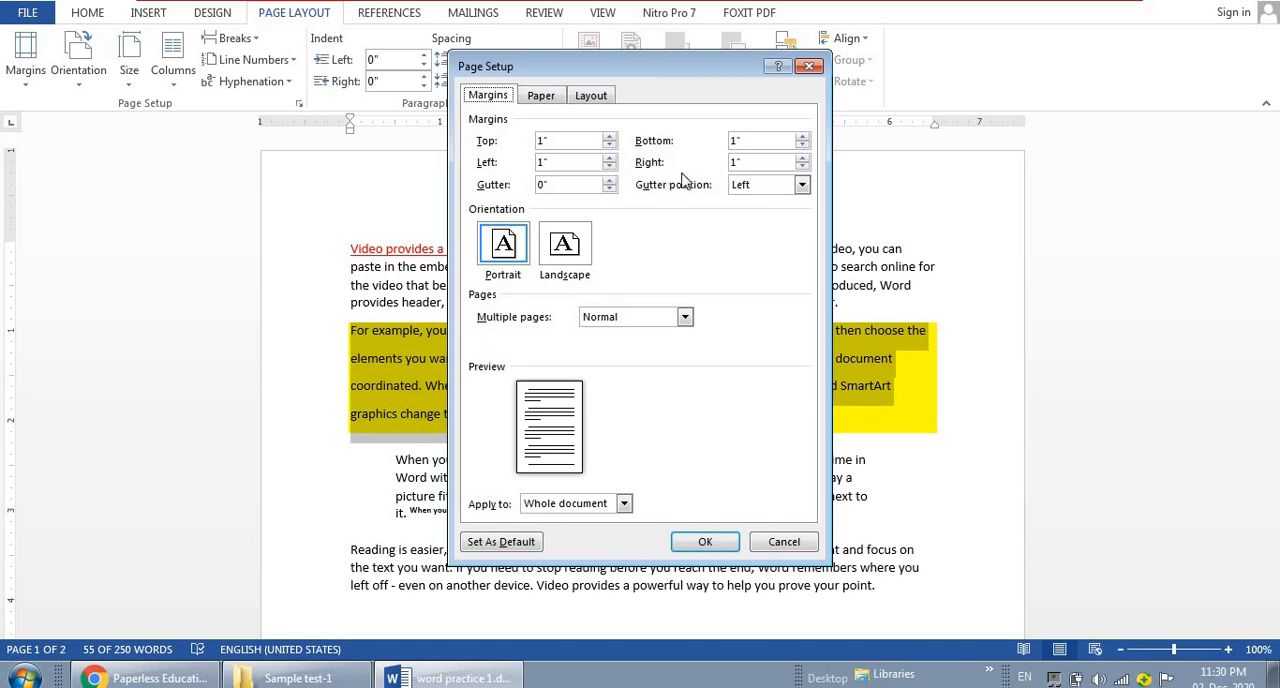
{"action": "left_click", "coordinate": [613, 148]}
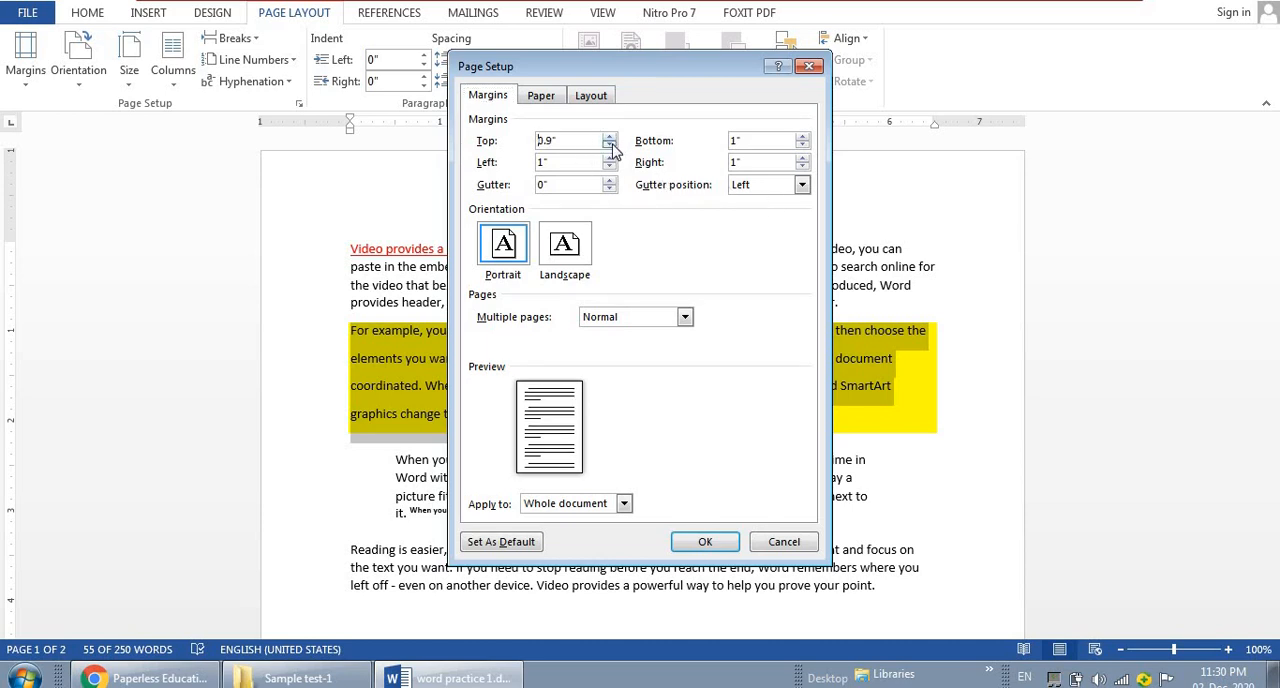
{"action": "left_click", "coordinate": [613, 148]}
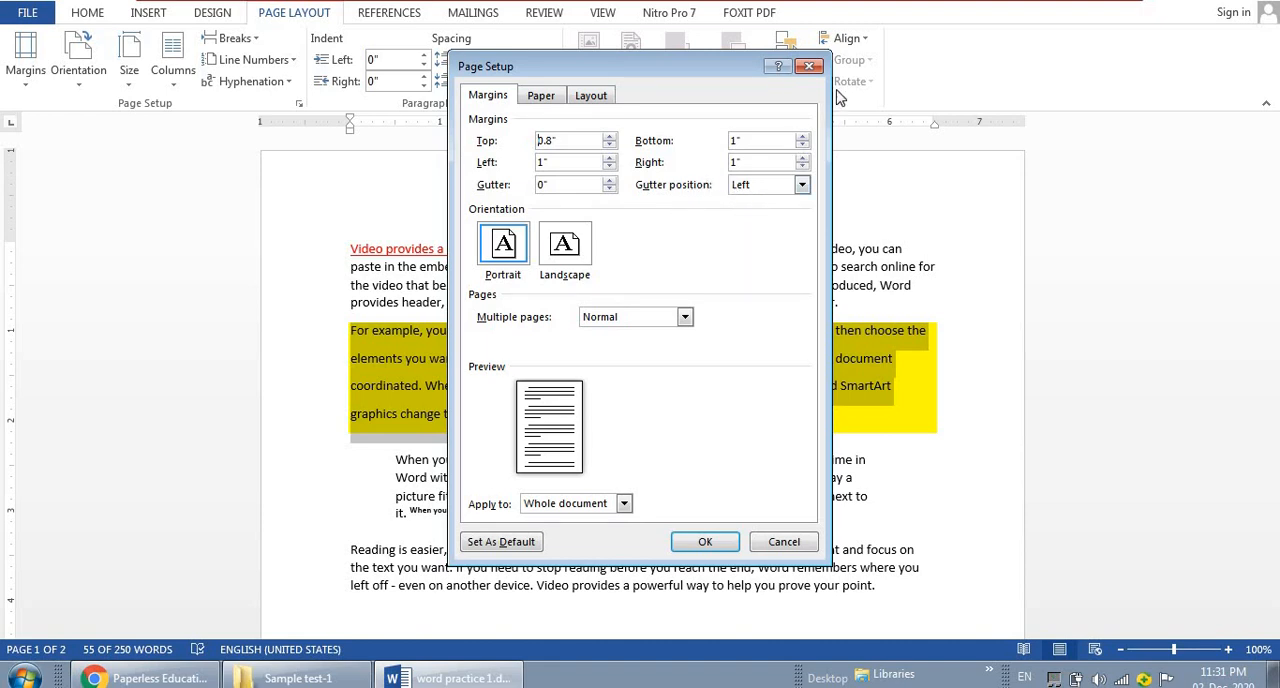
{"action": "left_click", "coordinate": [552, 100]}
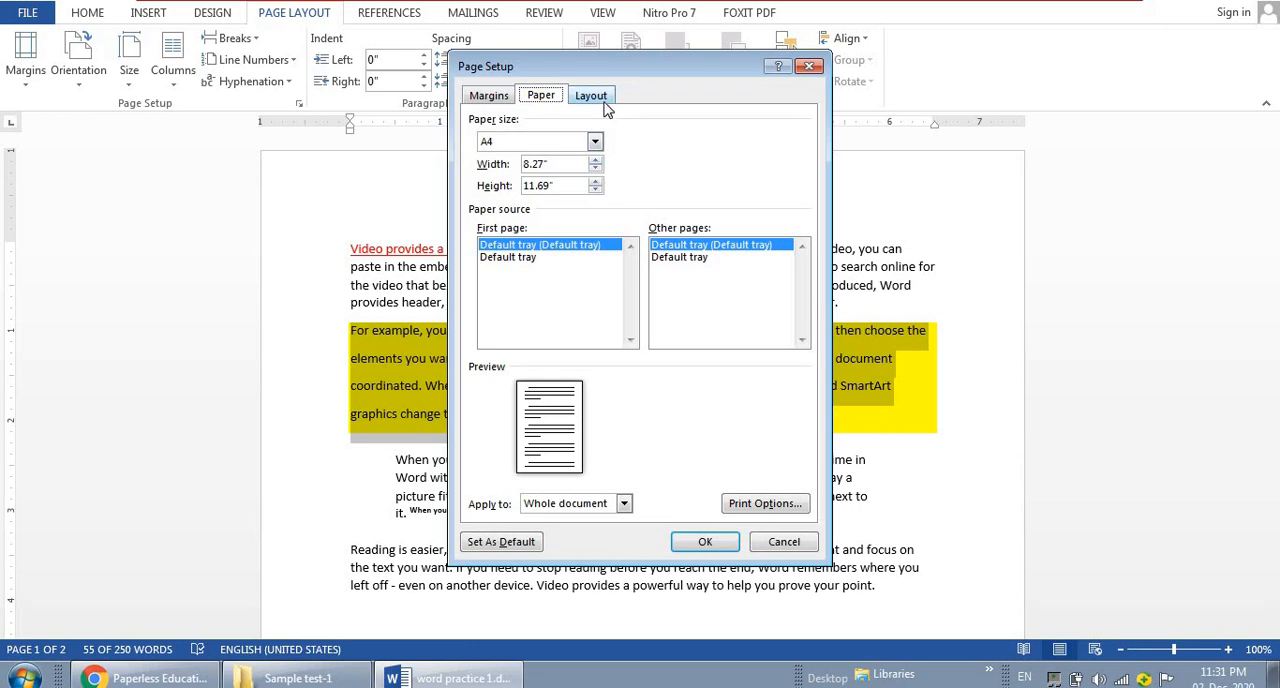
{"action": "left_click", "coordinate": [600, 102]}
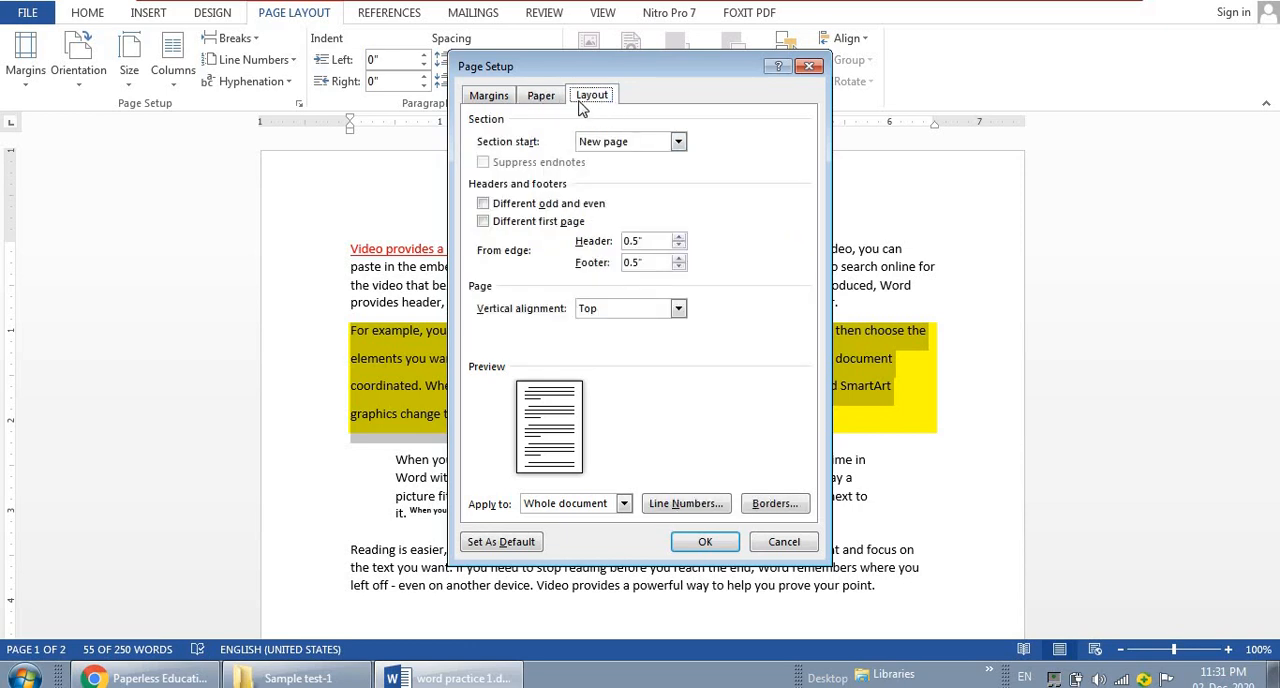
{"action": "left_click", "coordinate": [500, 102]}
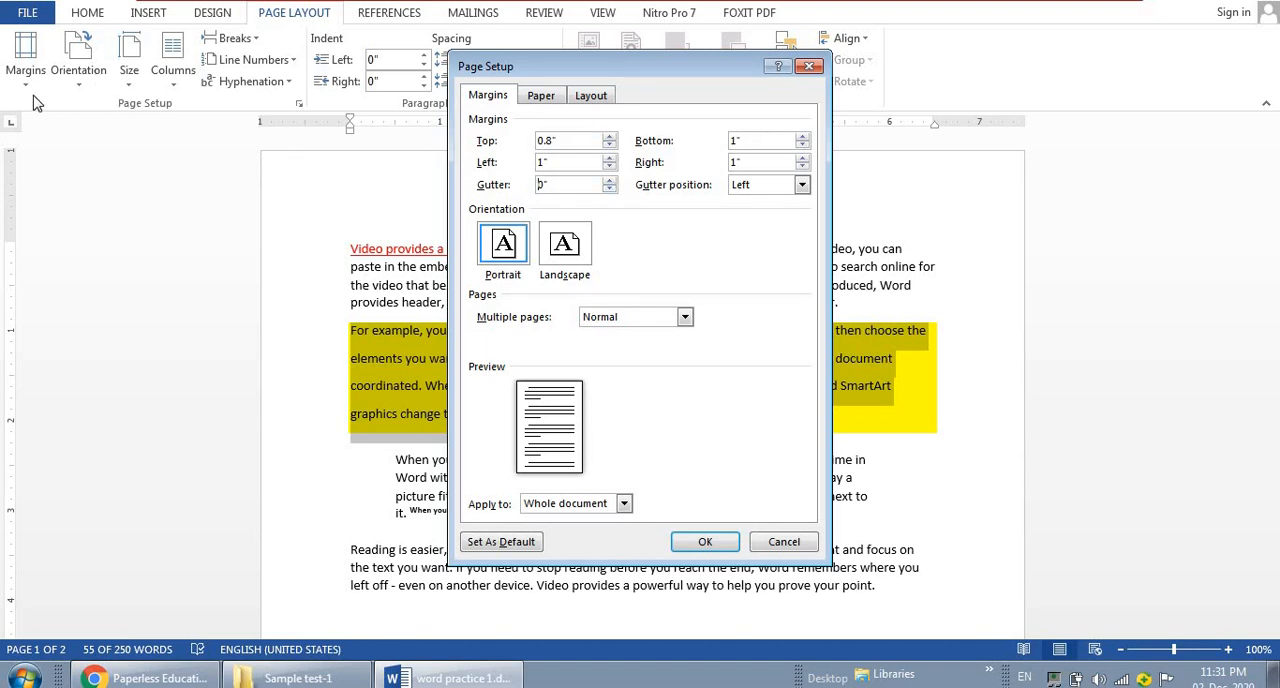
{"action": "left_click", "coordinate": [809, 66]}
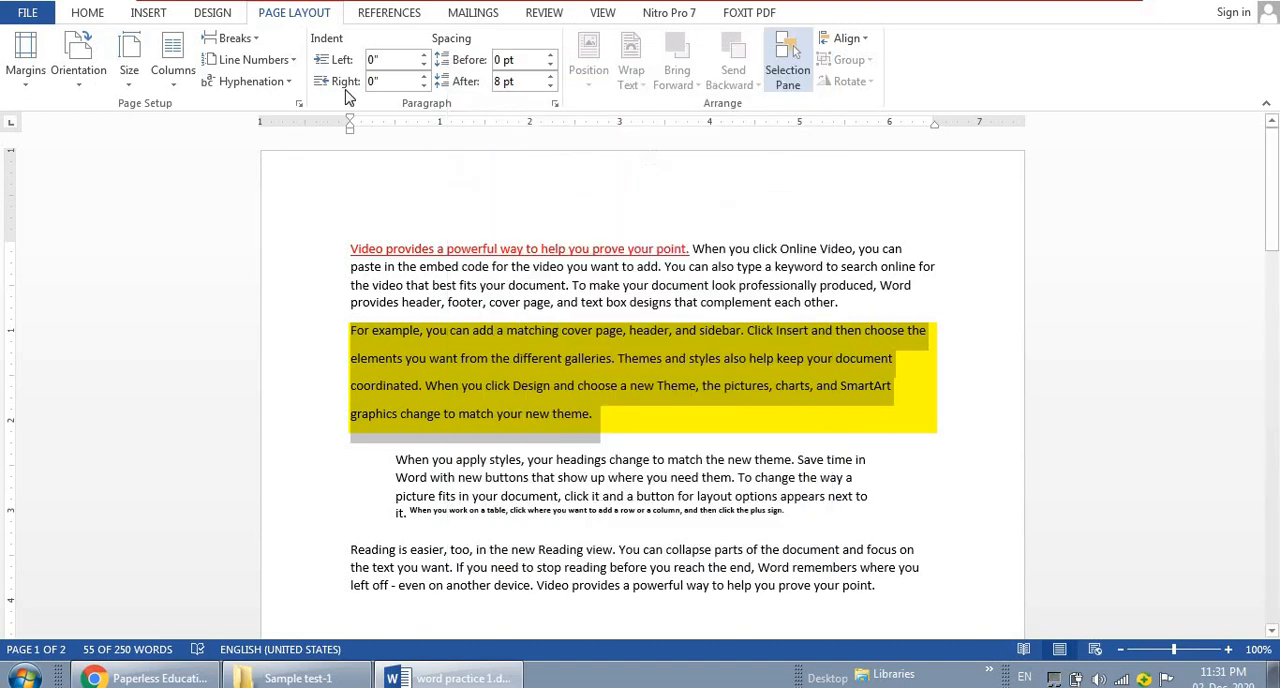
Set the page margins to the Narrow preset and go to the task list below the paragraphs
{"action": "left_click", "coordinate": [28, 80]}
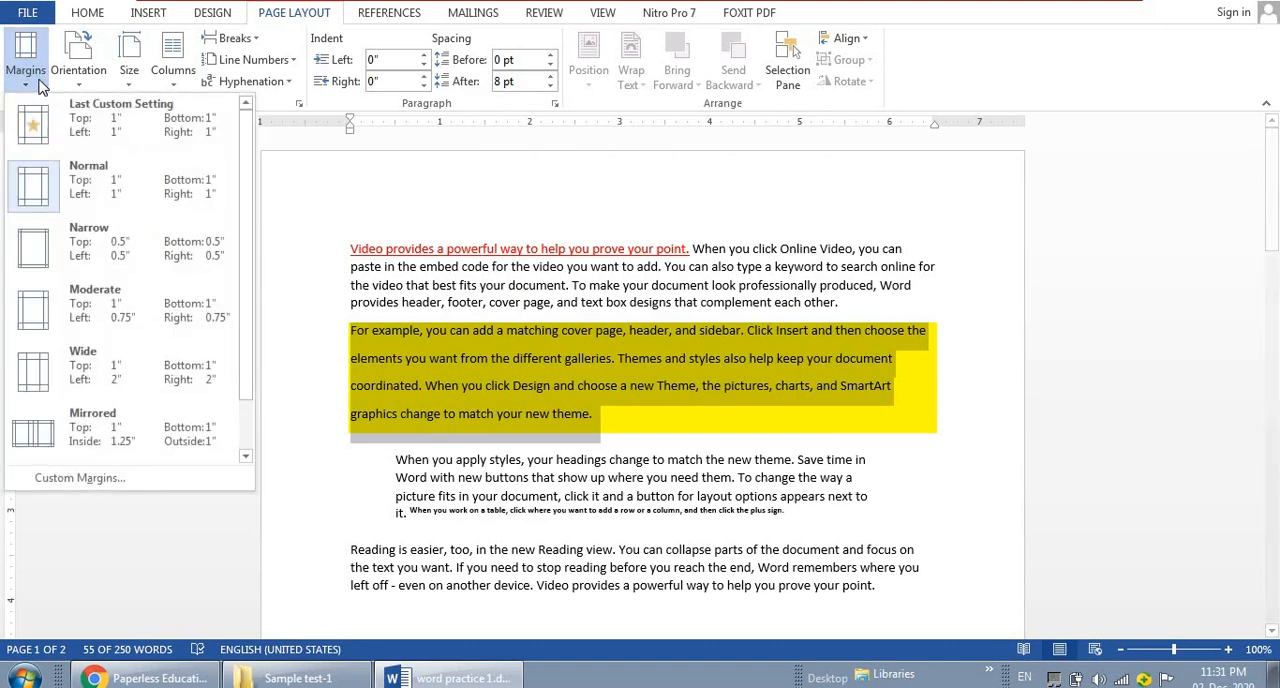
{"action": "left_click", "coordinate": [113, 251]}
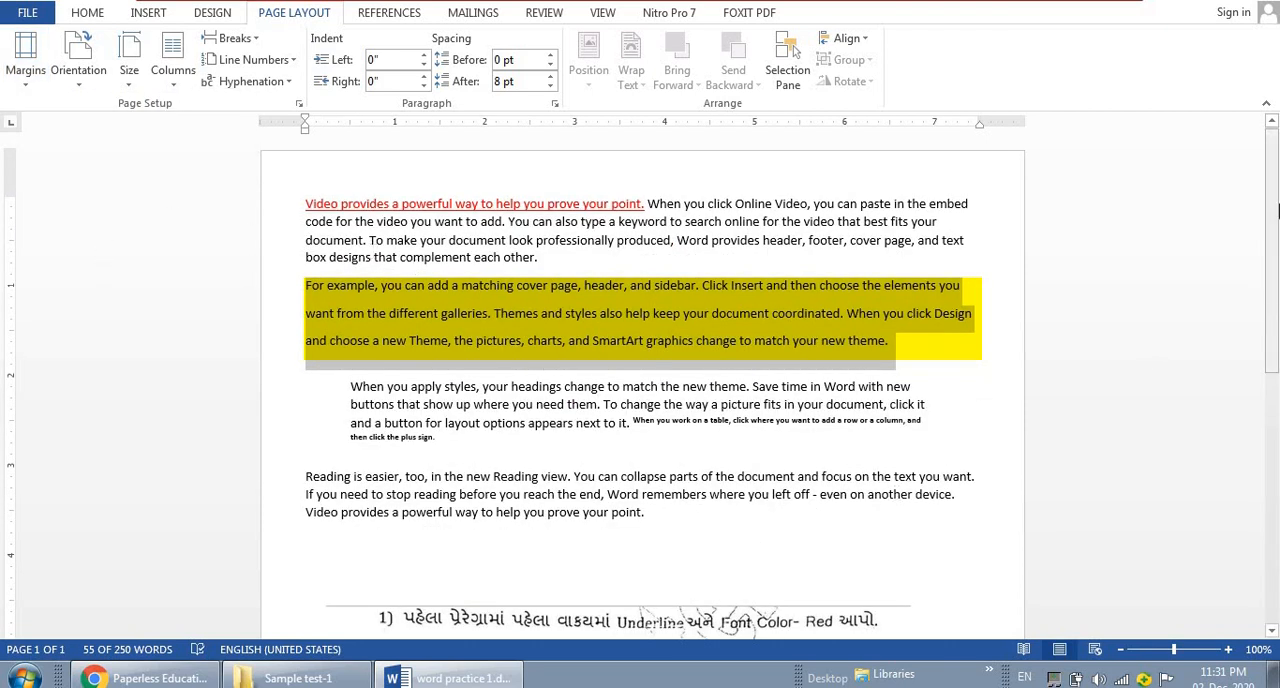
{"action": "left_click_drag", "start_coordinate": [1273, 208], "coordinate": [1275, 408]}
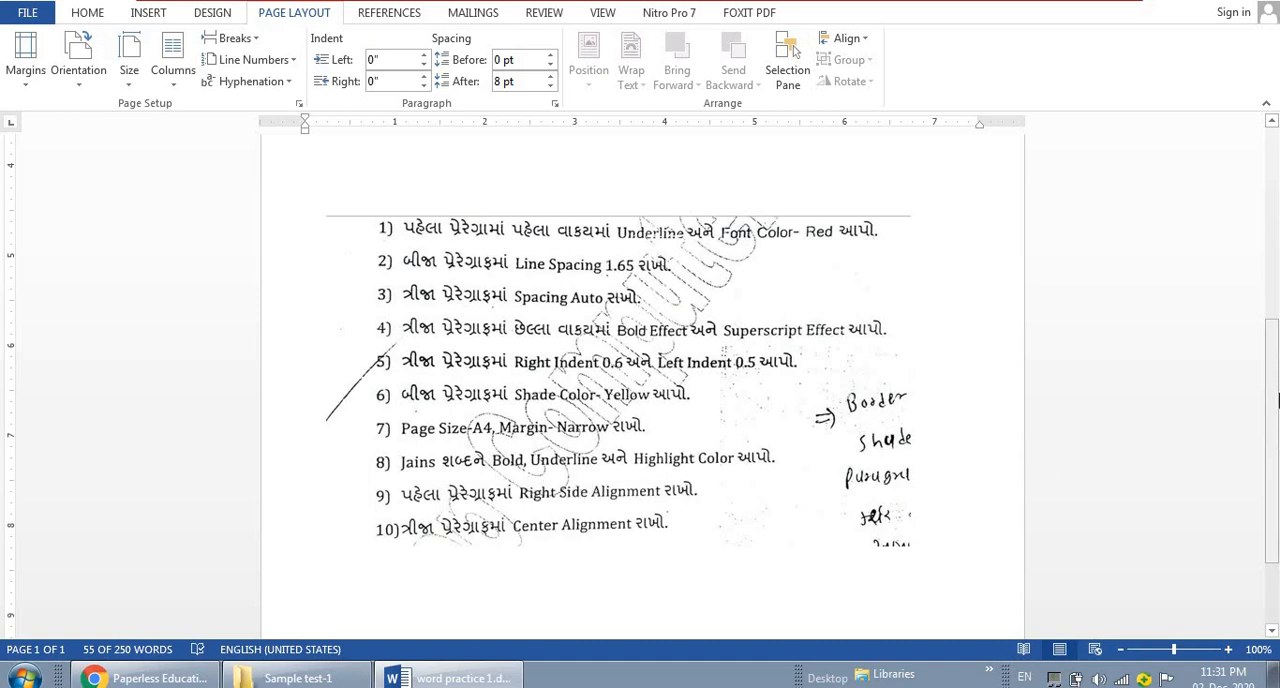
Open Find and Replace and set it to replace the word "Video" with "Video"
{"action": "left_click_drag", "start_coordinate": [1272, 368], "coordinate": [1260, 113]}
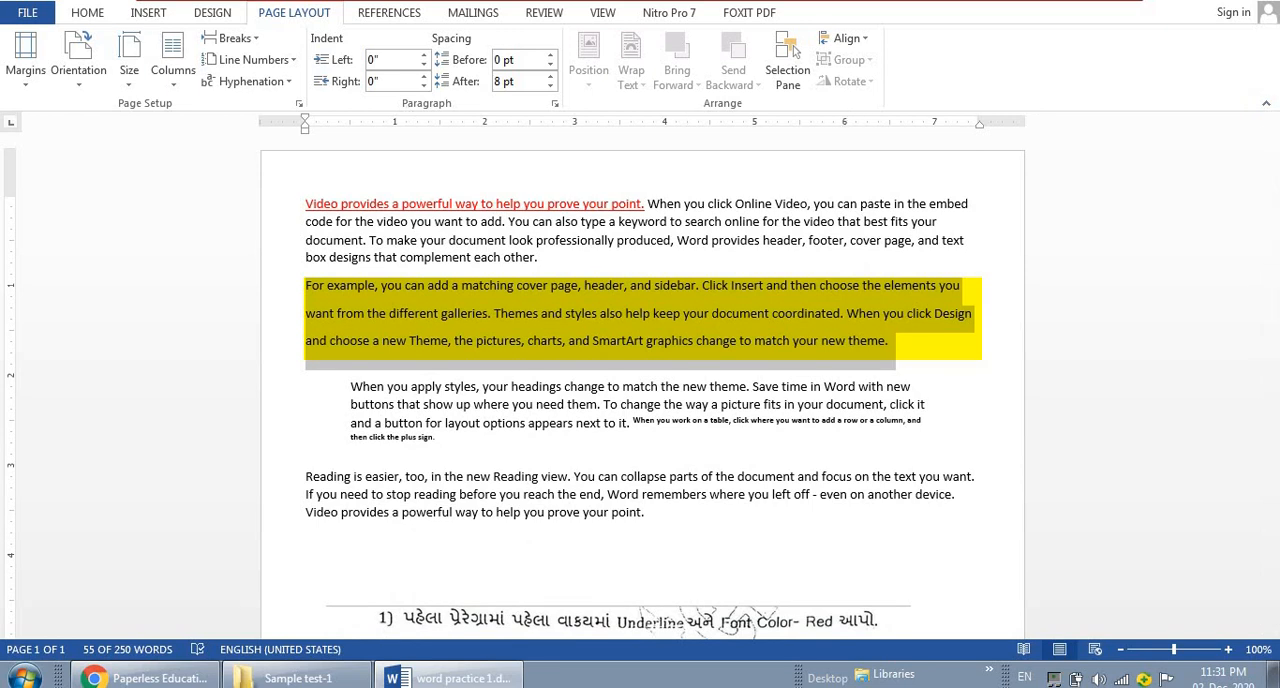
{"action": "left_click", "coordinate": [88, 12]}
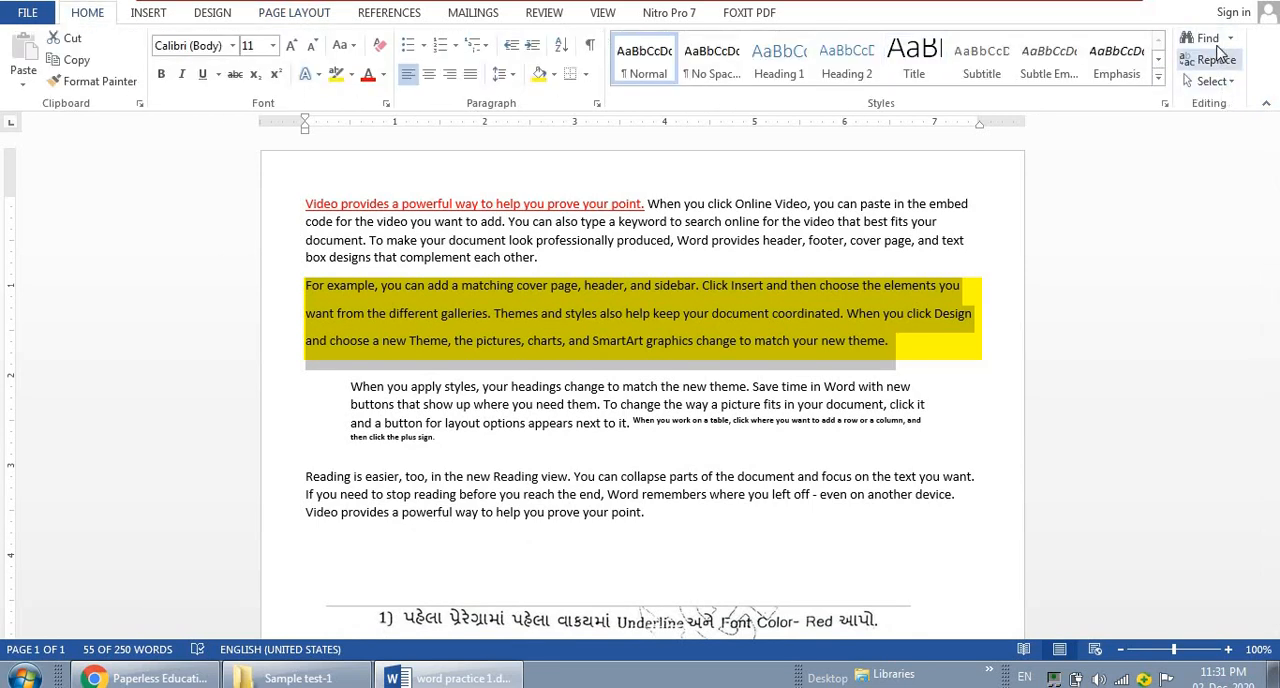
{"action": "left_click", "coordinate": [1218, 45]}
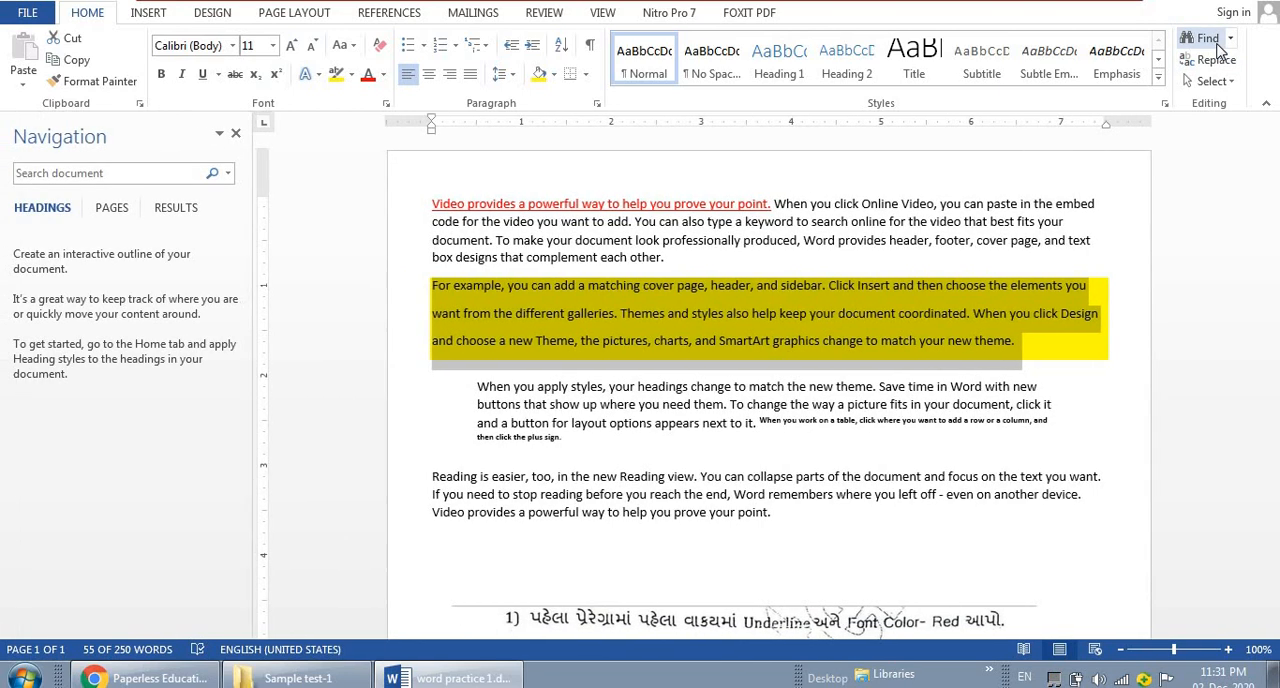
{"action": "left_click", "coordinate": [236, 134]}
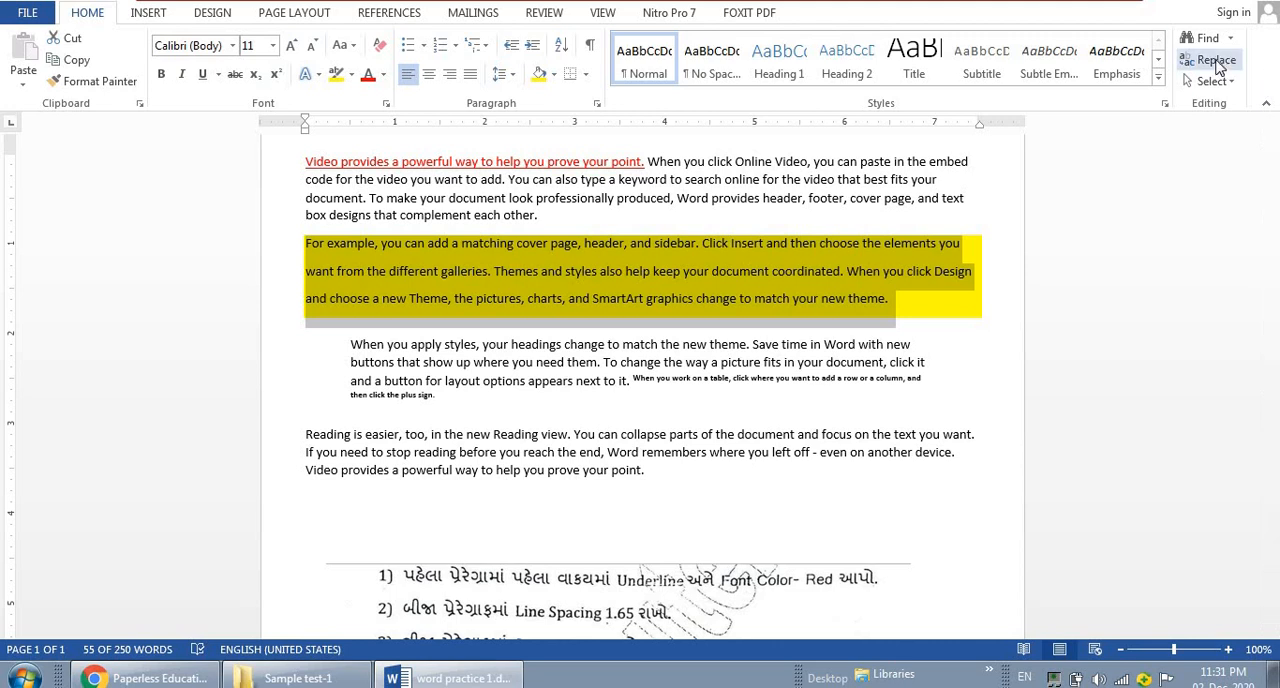
{"action": "left_click", "coordinate": [1216, 62]}
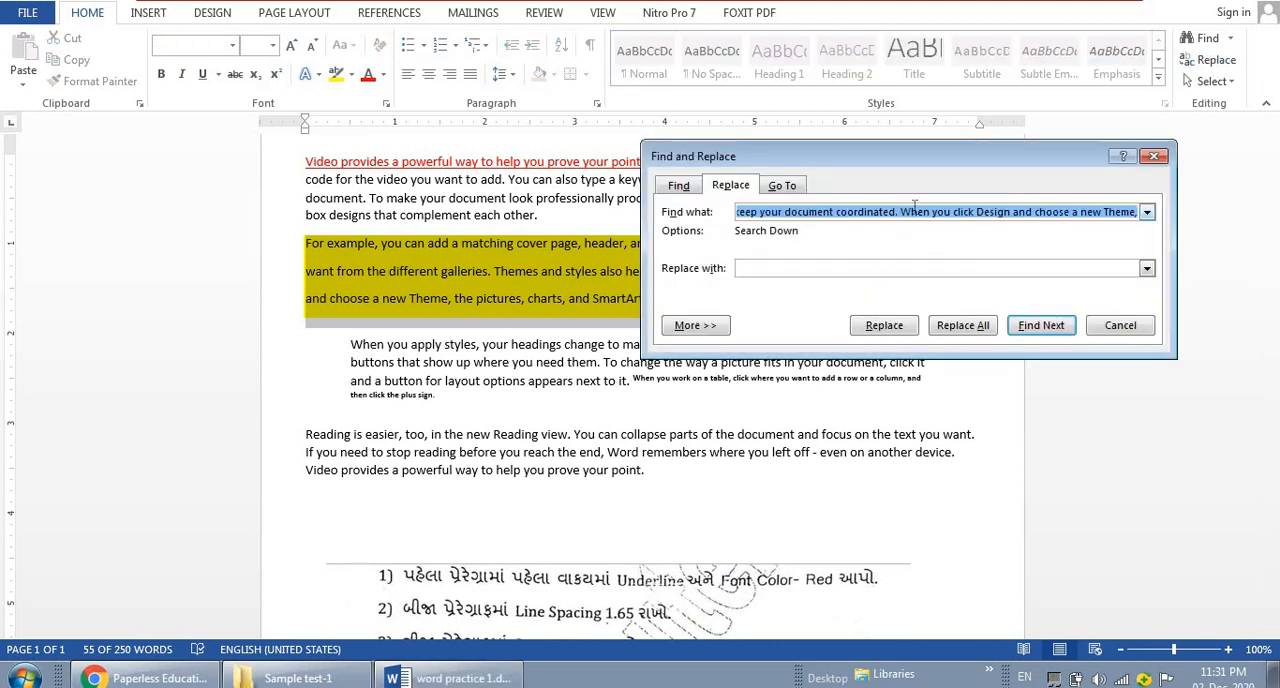
{"action": "key", "text": "BackSpace"}
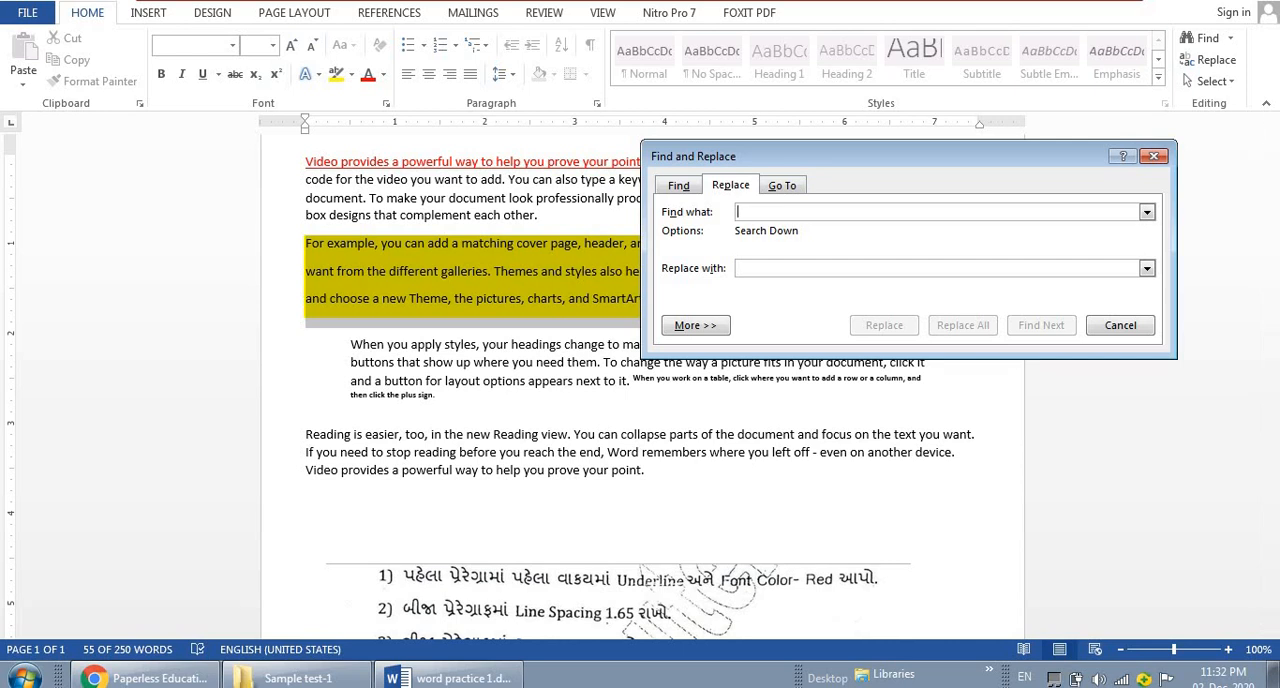
{"action": "type", "text": "Video"}
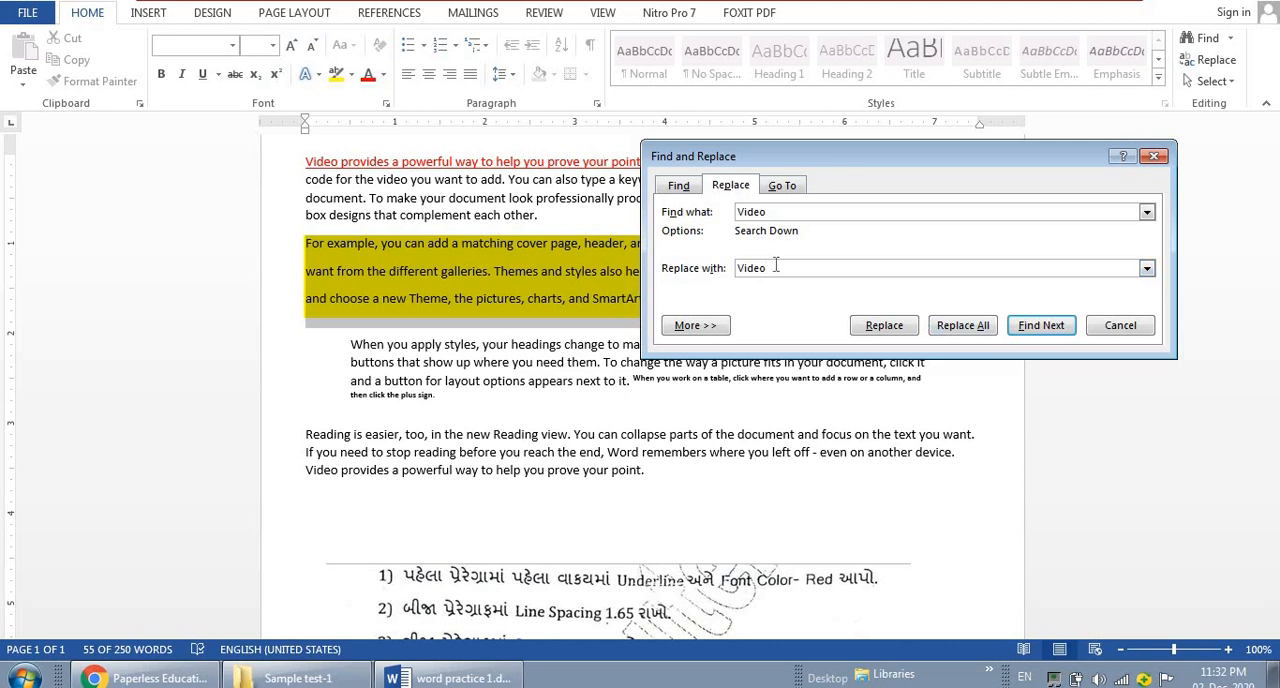
Expand the replace options and set the replacement text's font format to bold with a single underline
{"action": "left_click", "coordinate": [697, 326]}
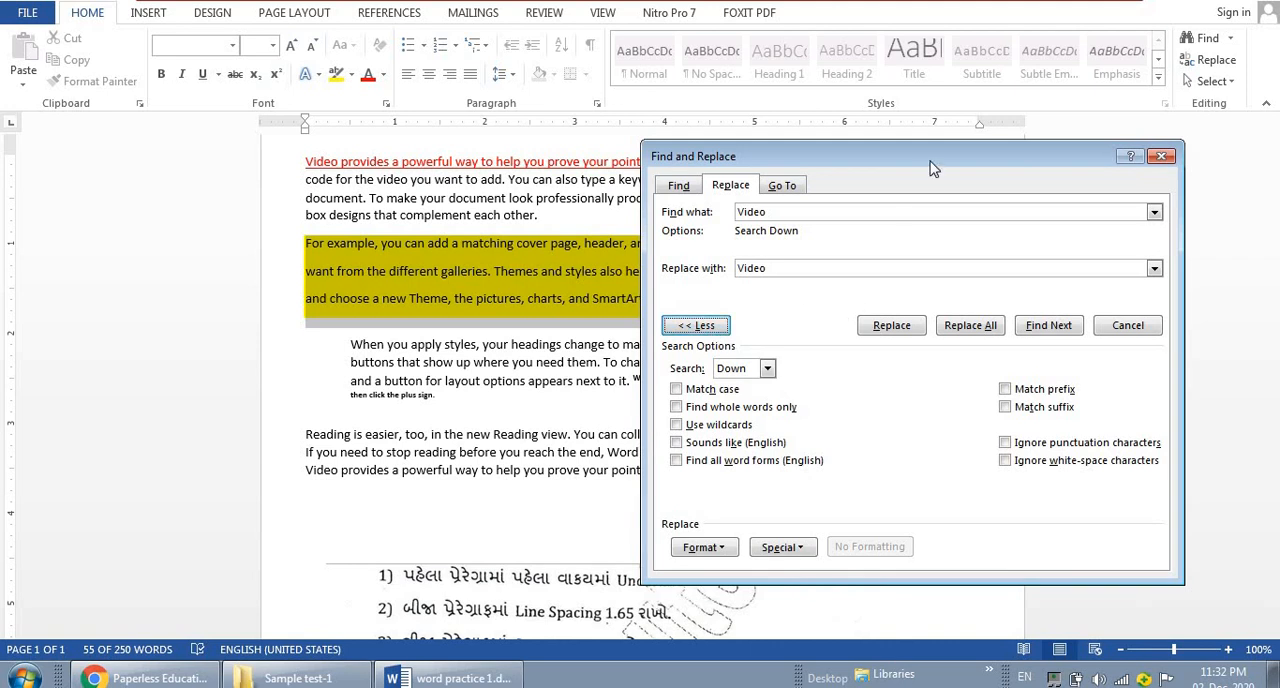
{"action": "left_click_drag", "start_coordinate": [930, 168], "coordinate": [948, 114]}
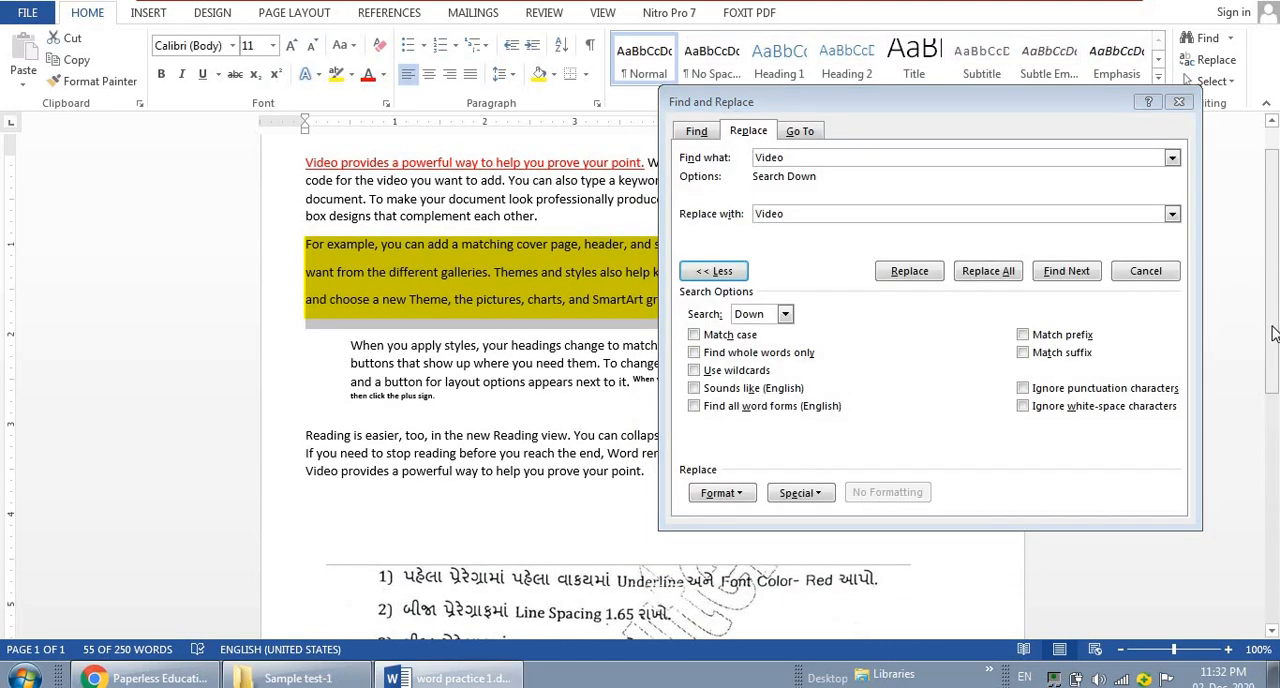
{"action": "left_click_drag", "start_coordinate": [1273, 333], "coordinate": [1276, 436]}
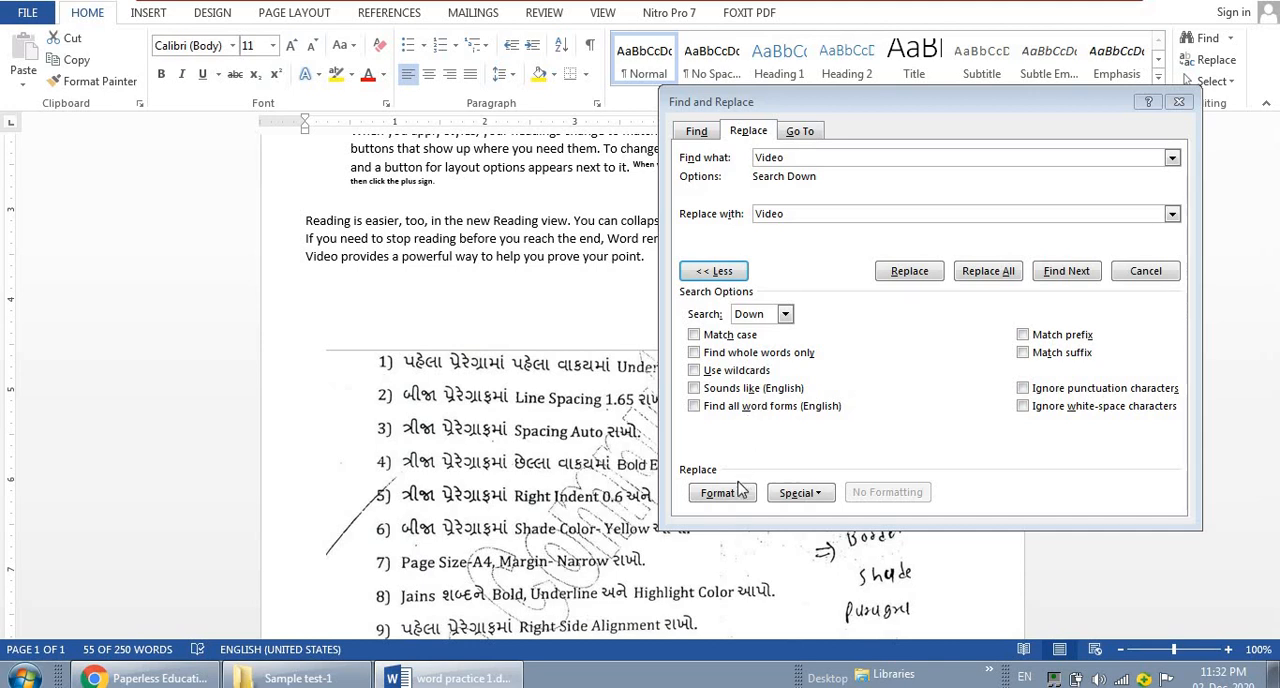
{"action": "left_click", "coordinate": [740, 493]}
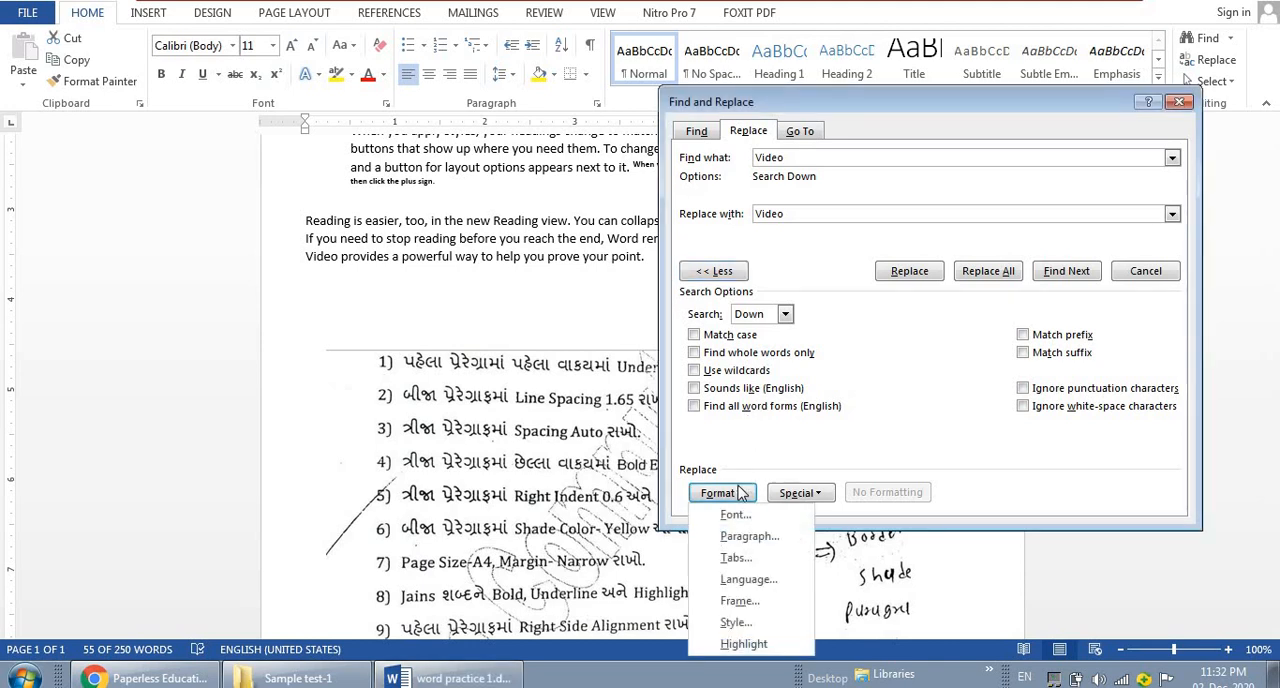
{"action": "left_click", "coordinate": [738, 500]}
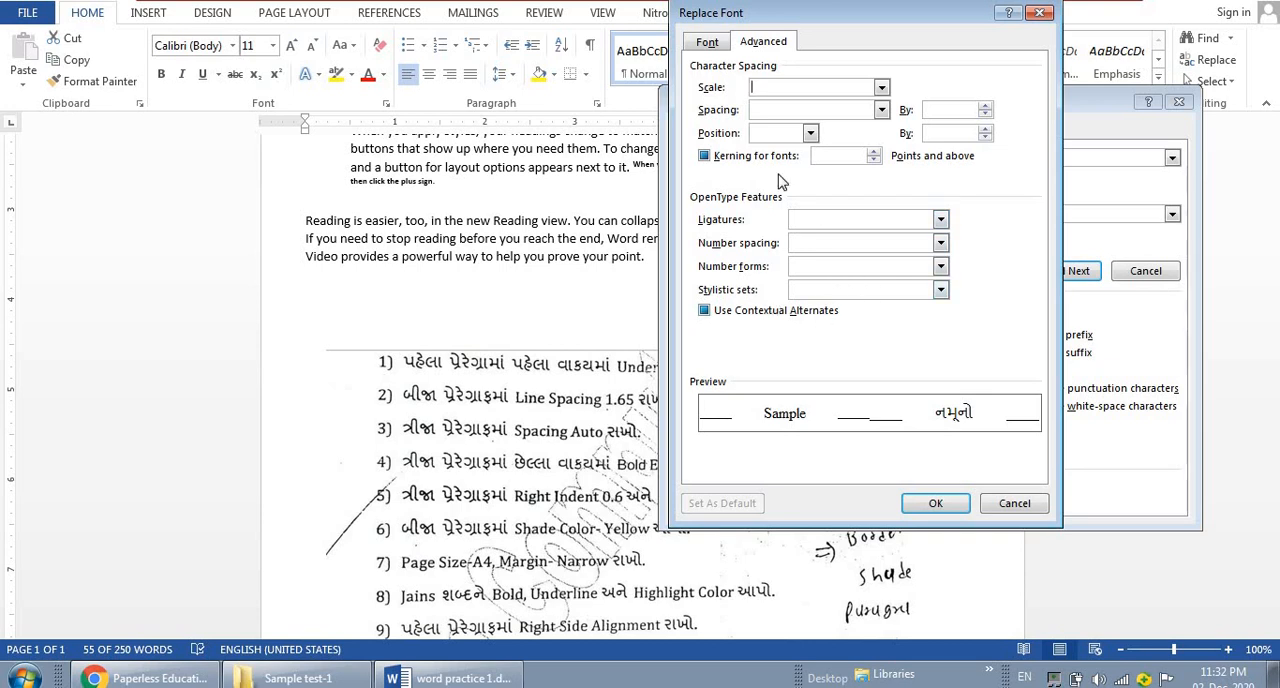
{"action": "left_click", "coordinate": [717, 47]}
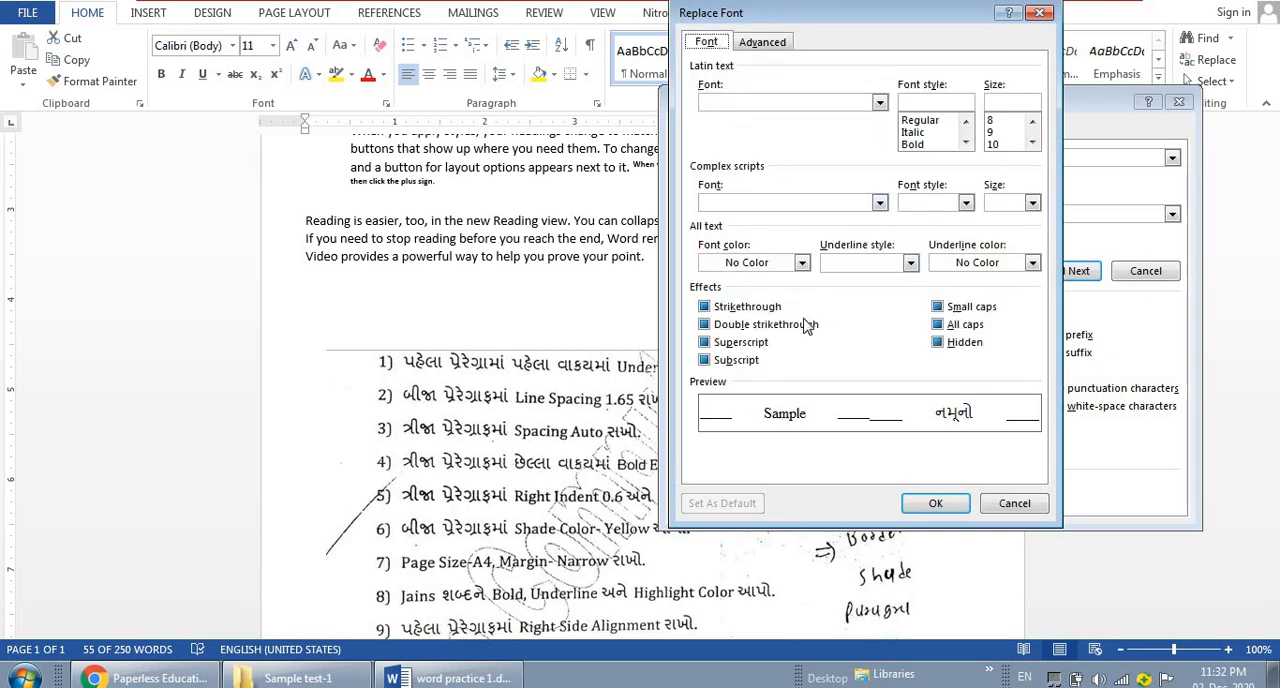
{"action": "left_click", "coordinate": [930, 146]}
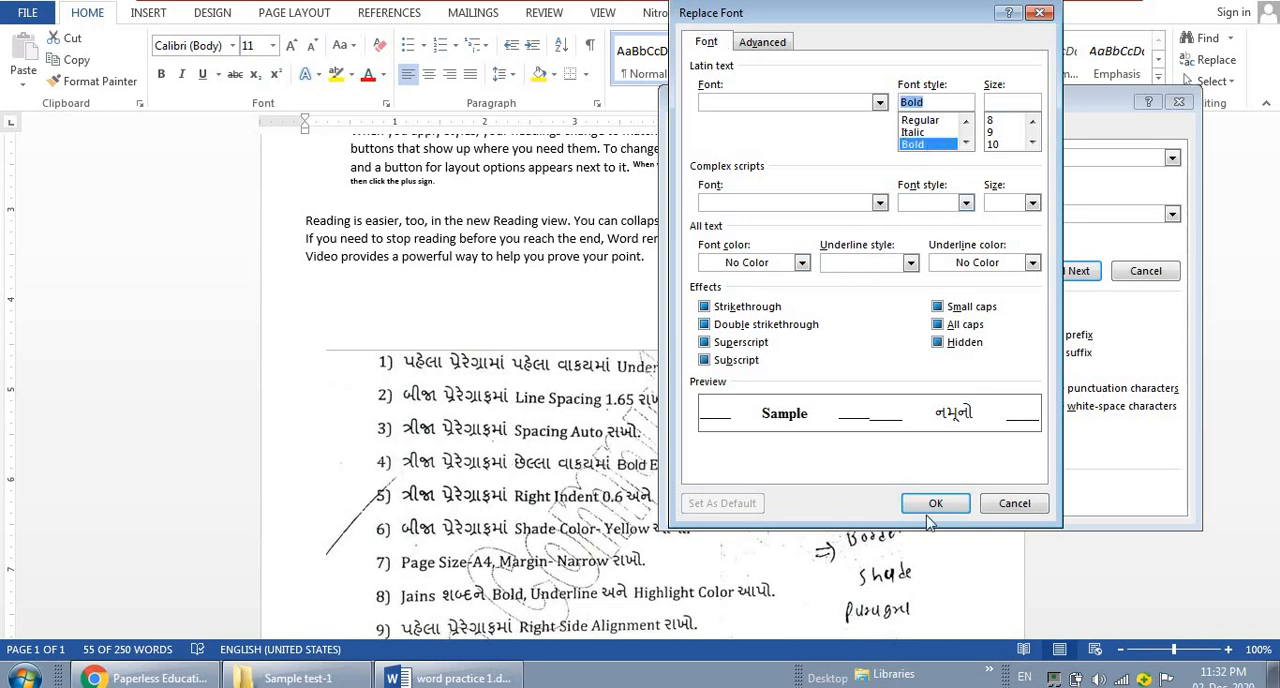
{"action": "left_click", "coordinate": [910, 263]}
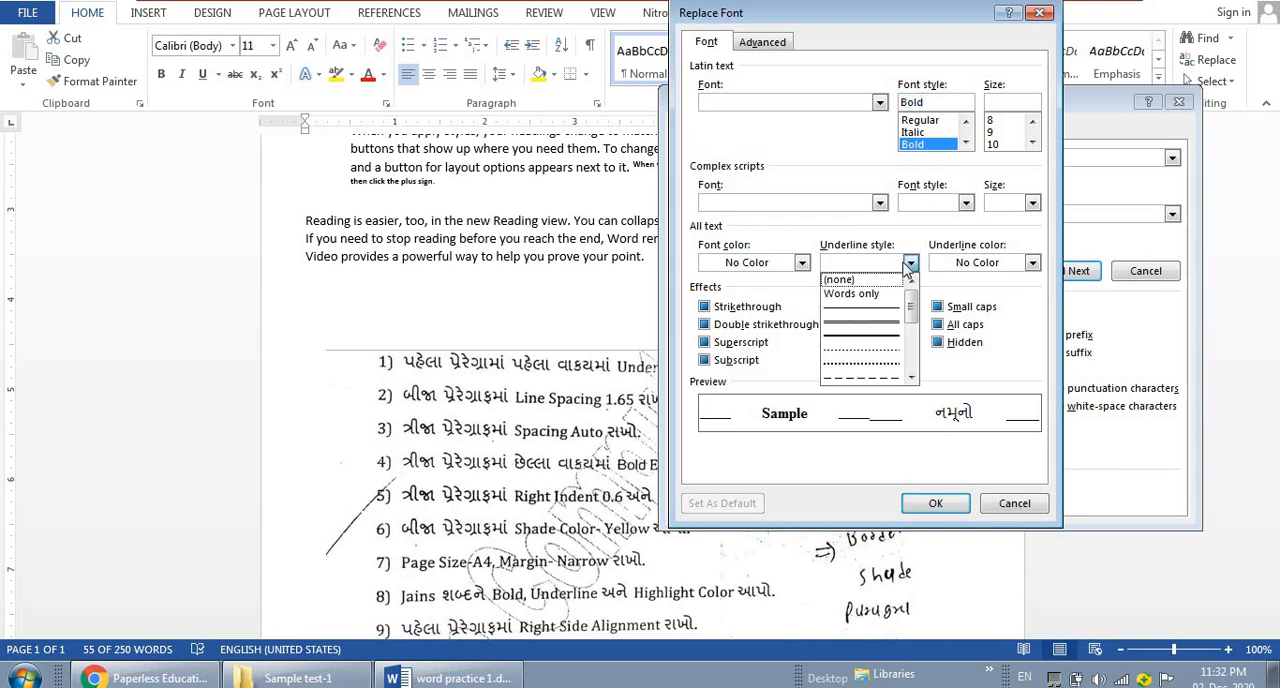
{"action": "left_click", "coordinate": [865, 294]}
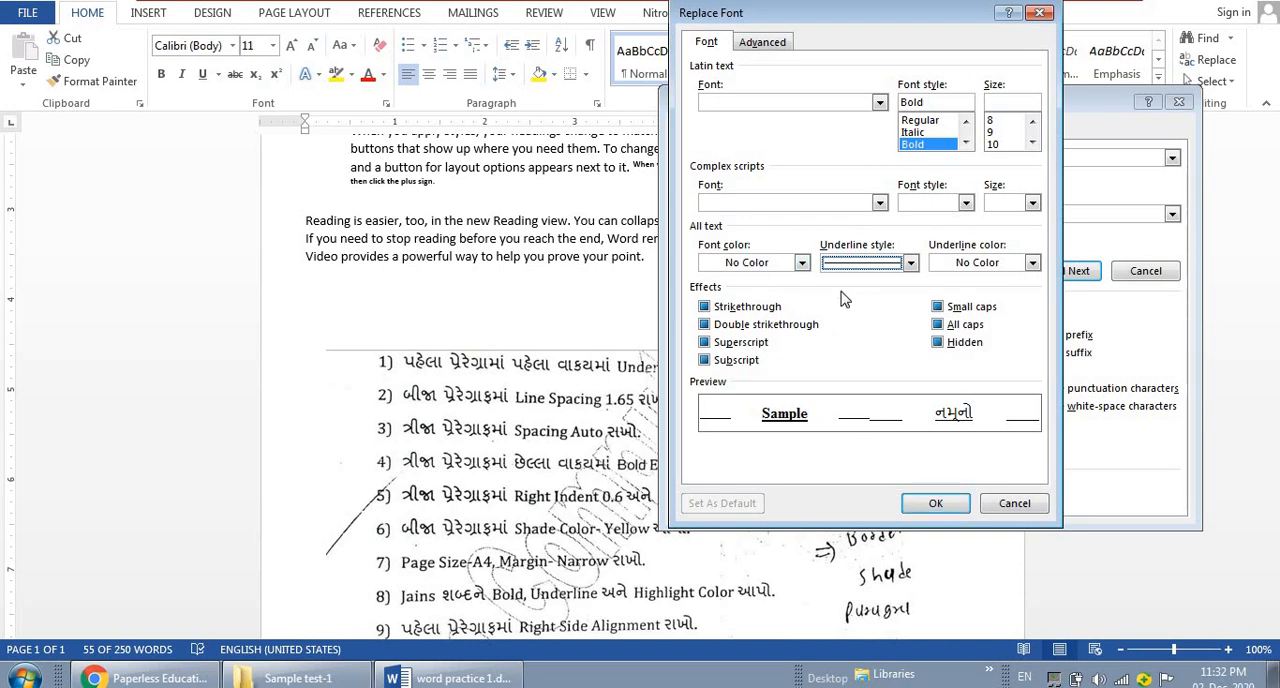
Set the replacement text's font color to black (Text 1) and confirm the font format
{"action": "left_click", "coordinate": [801, 266]}
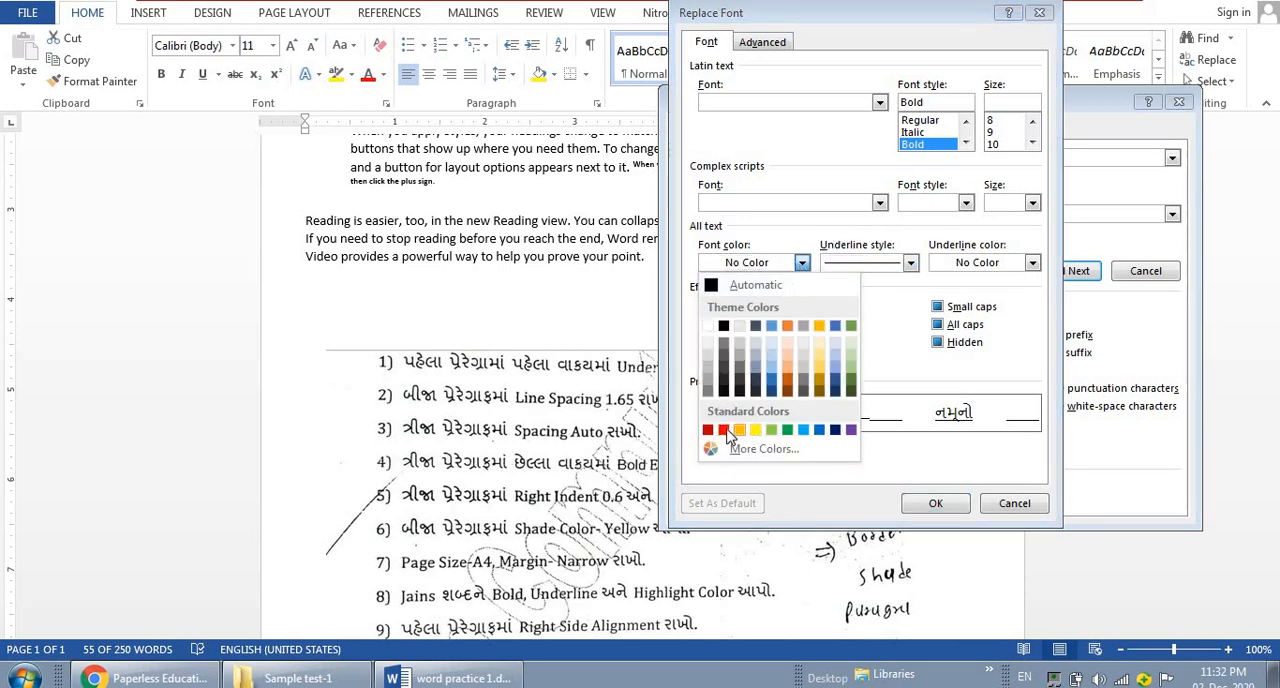
{"action": "left_click", "coordinate": [723, 430]}
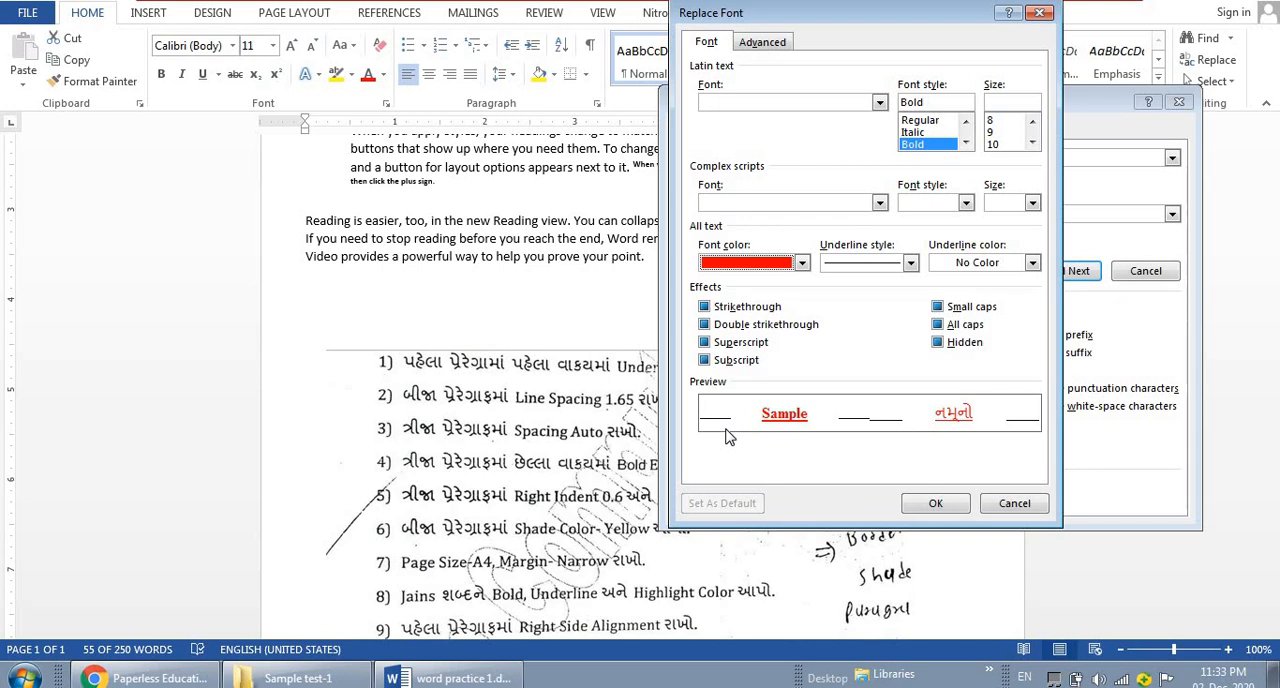
{"action": "left_click", "coordinate": [803, 264]}
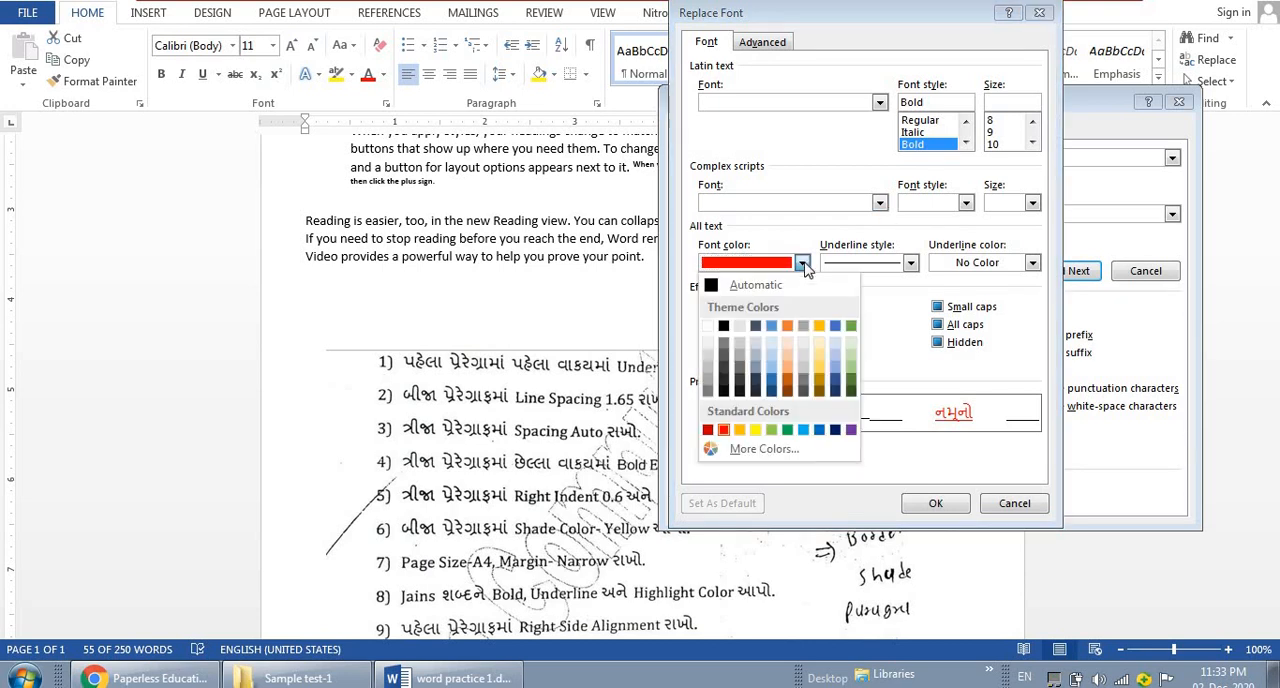
{"action": "left_click", "coordinate": [724, 327]}
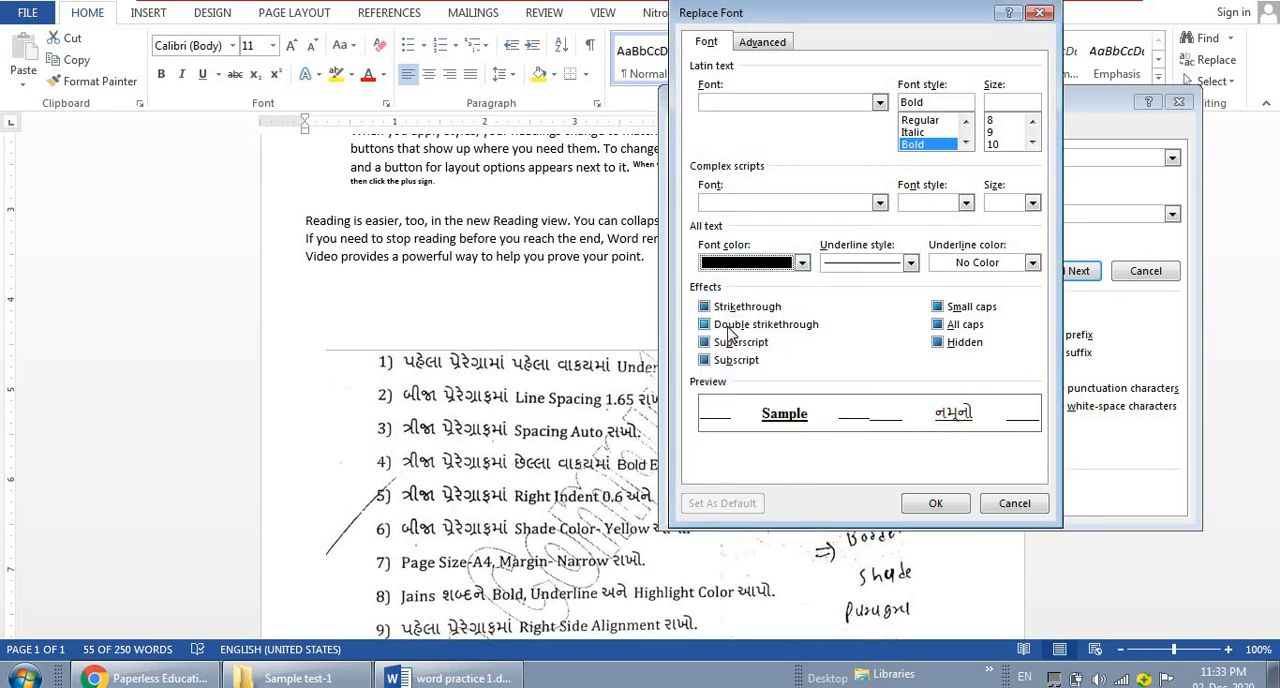
{"action": "left_click", "coordinate": [763, 45]}
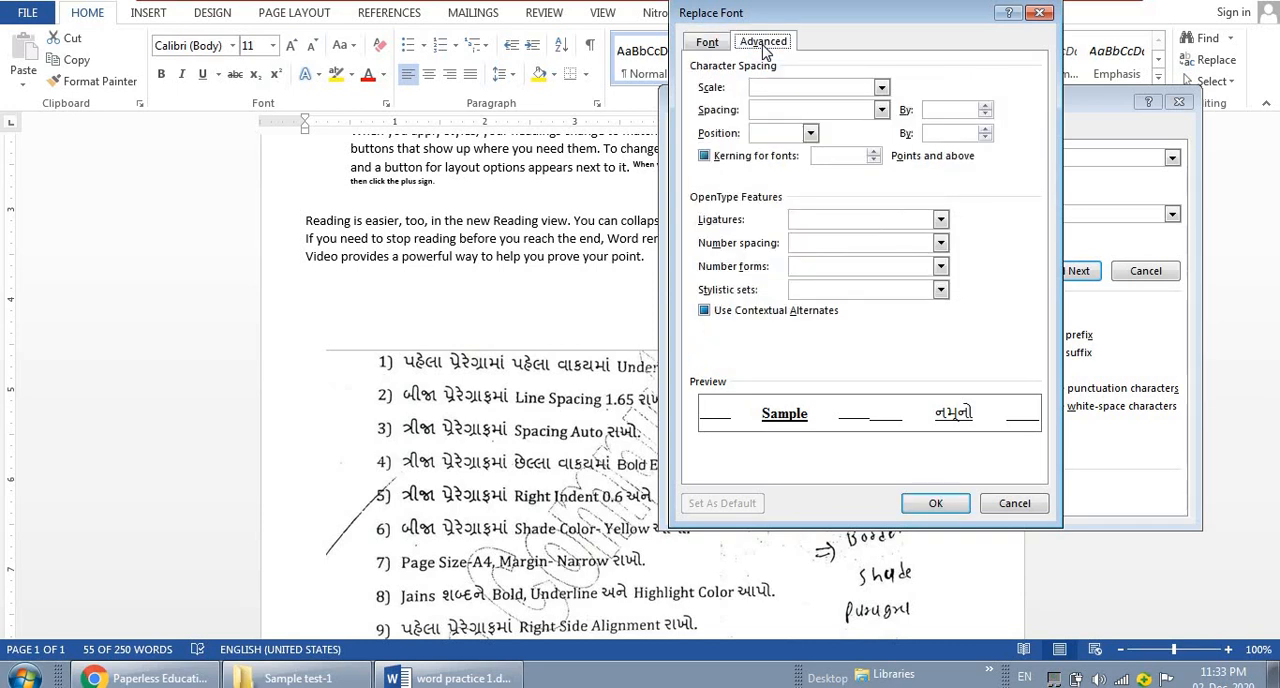
{"action": "left_click", "coordinate": [707, 44]}
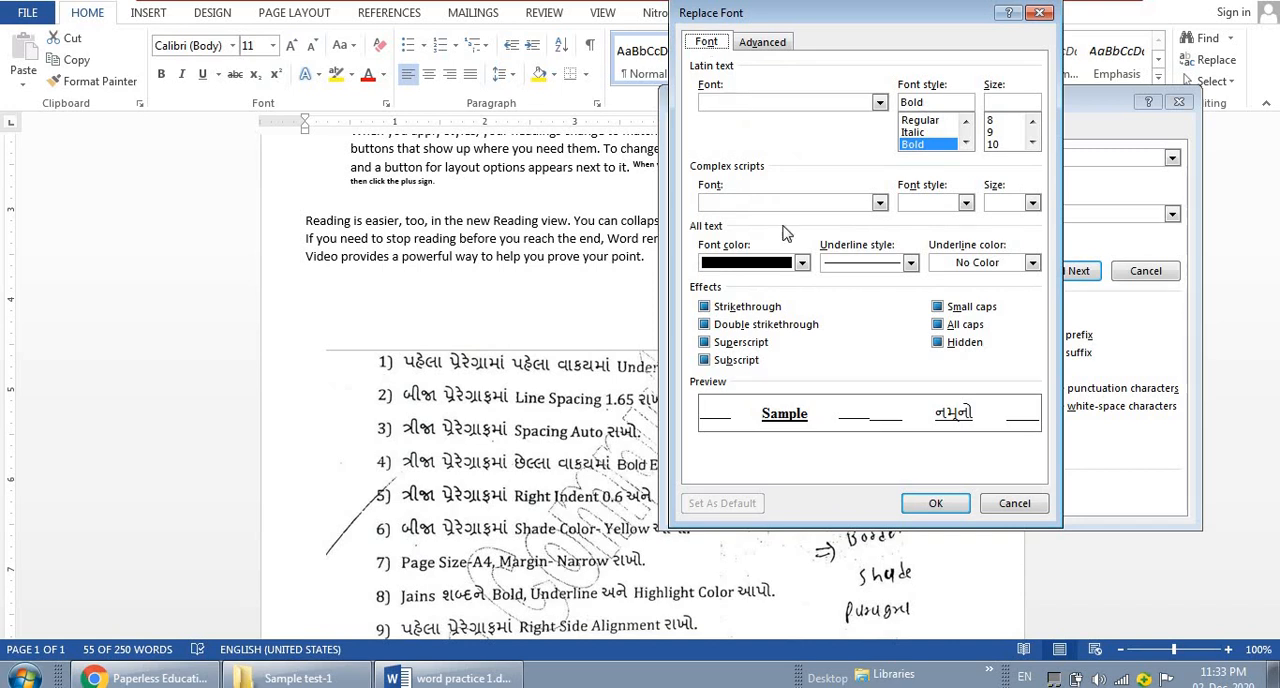
{"action": "left_click", "coordinate": [946, 505]}
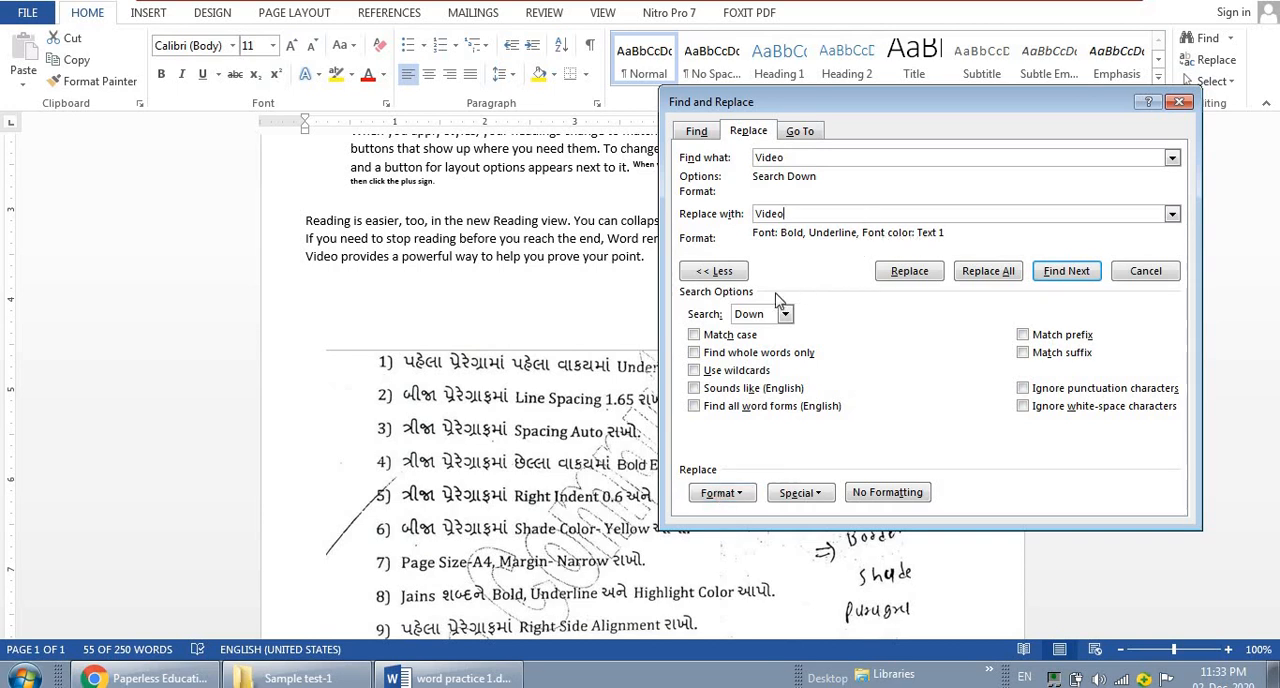
Add highlight to the replacement format and replace every "Video" throughout the document, including outside the selection
{"action": "left_click", "coordinate": [718, 494]}
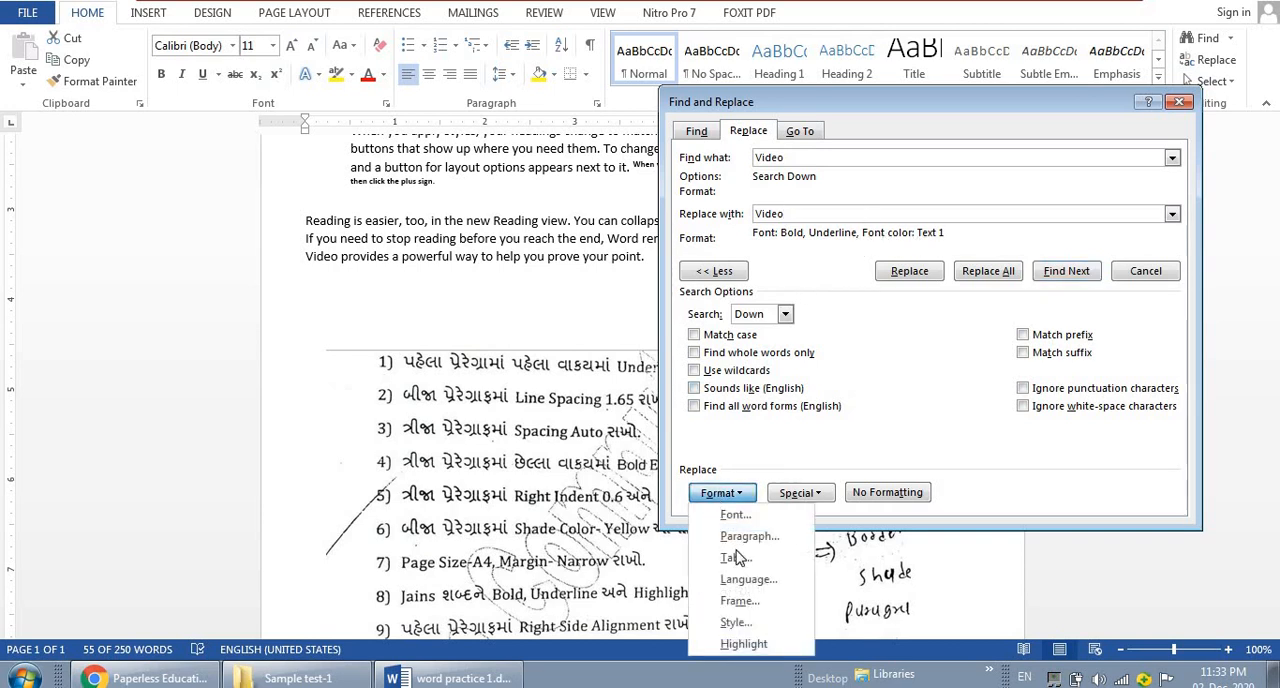
{"action": "left_click", "coordinate": [745, 644]}
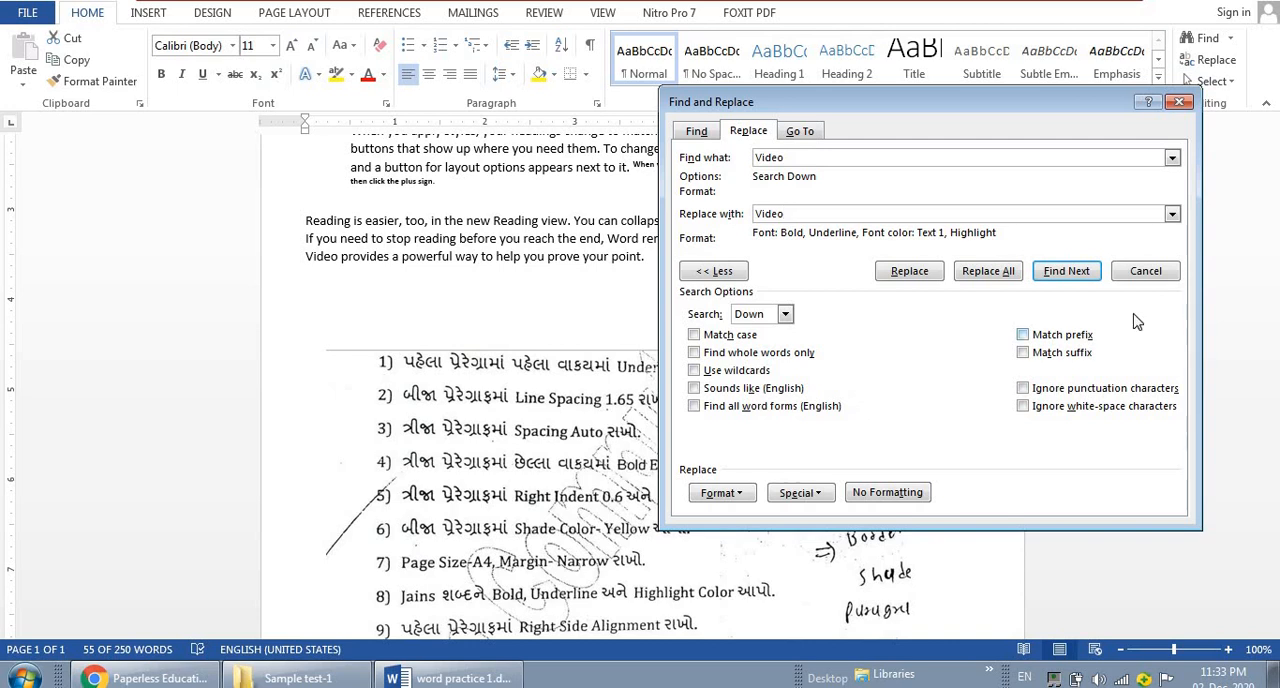
{"action": "left_click", "coordinate": [1006, 278]}
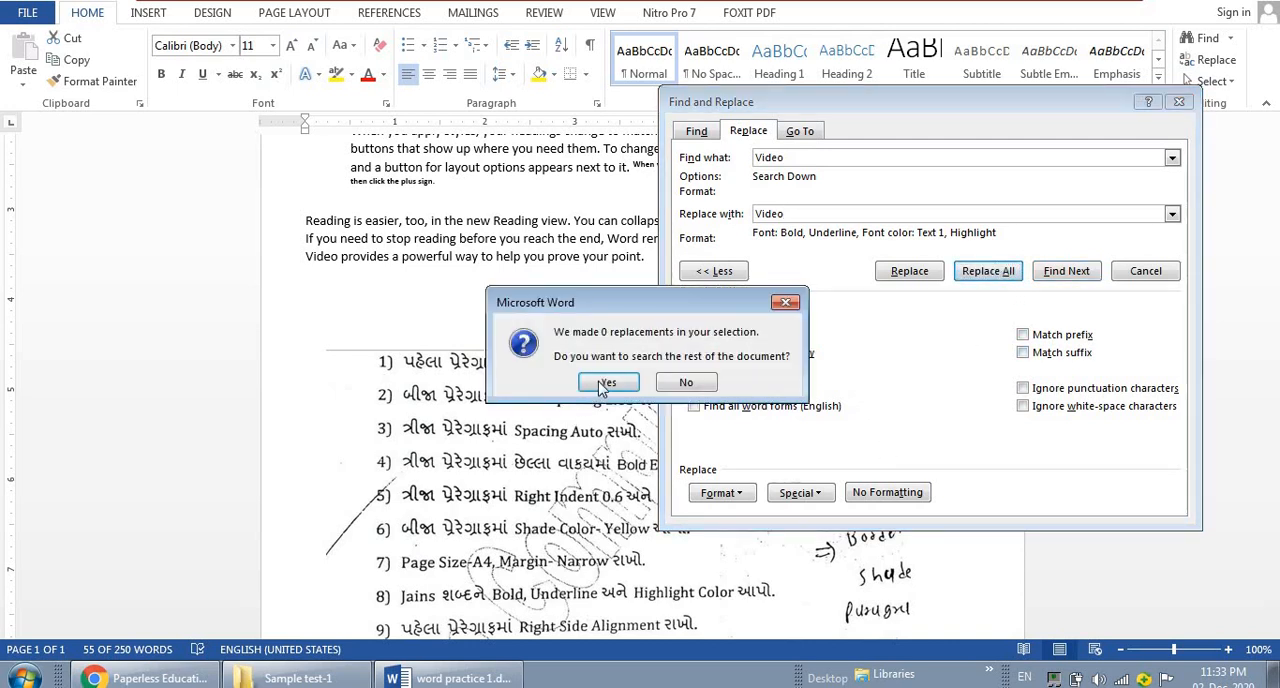
{"action": "left_click", "coordinate": [598, 386]}
{"action": "left_click", "coordinate": [603, 386]}
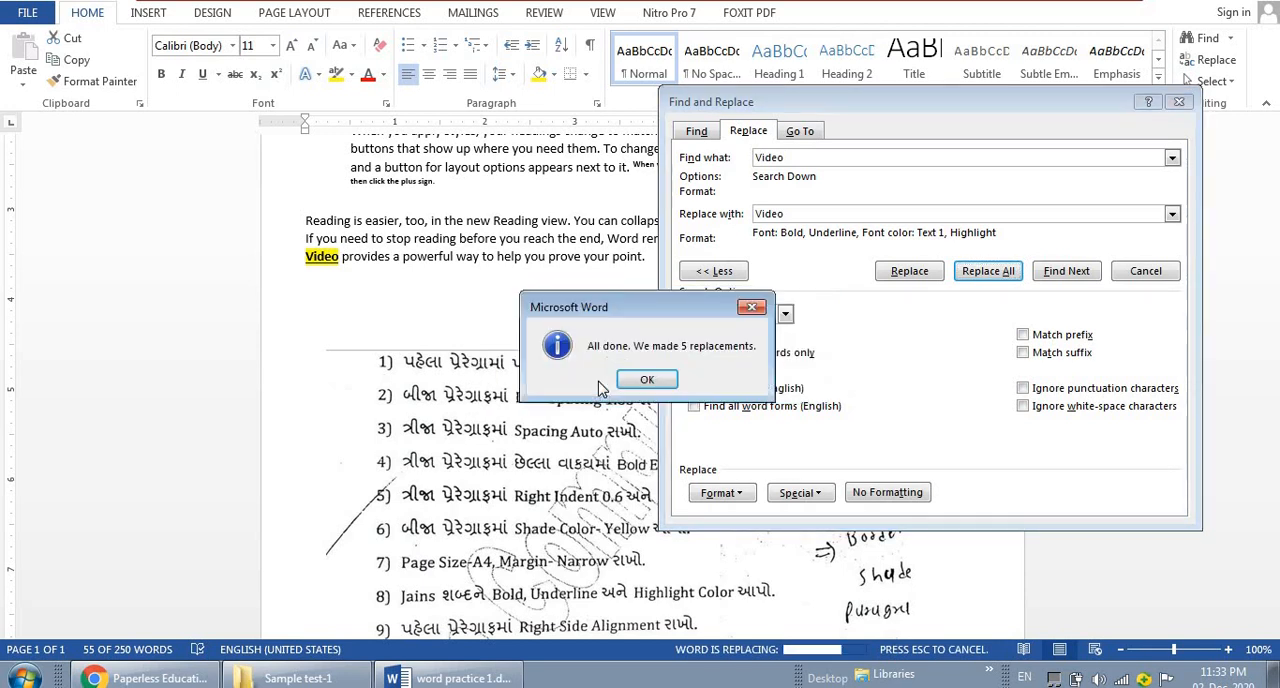
{"action": "left_click", "coordinate": [650, 381]}
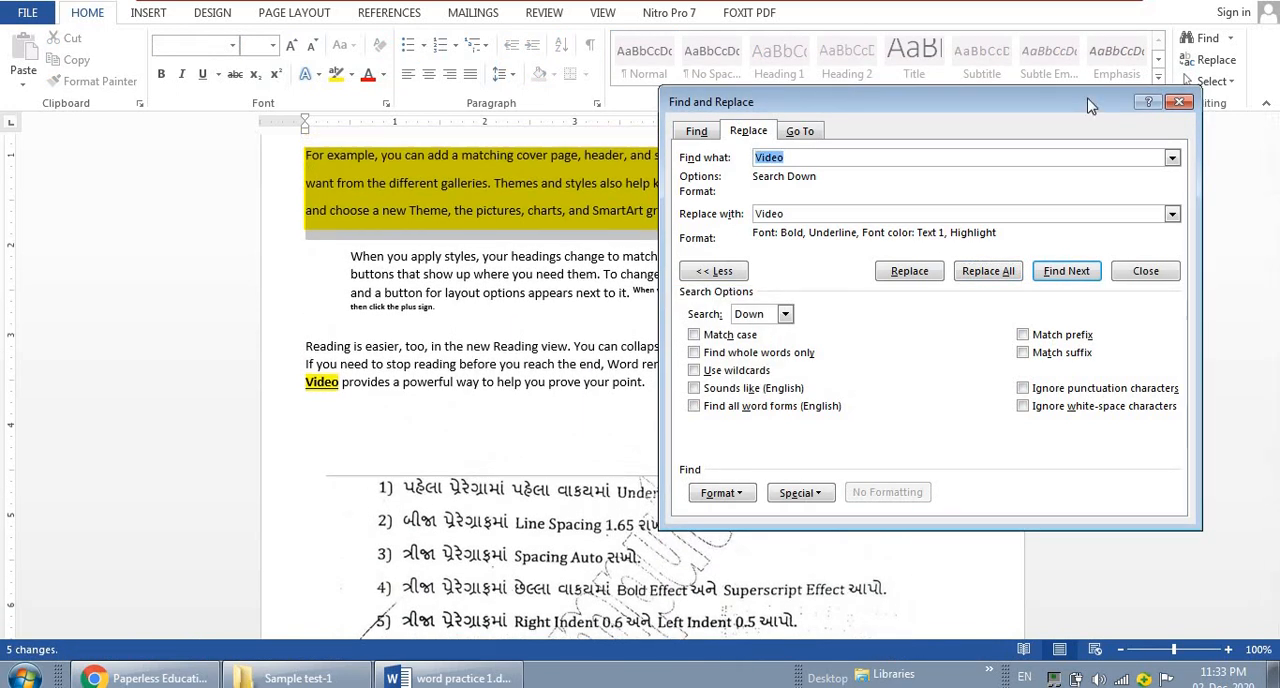
{"action": "left_click", "coordinate": [1179, 102]}
Right-align the whole first paragraph, which begins "Video provides a powerful way"
{"action": "left_click_drag", "start_coordinate": [1265, 283], "coordinate": [1272, 148]}
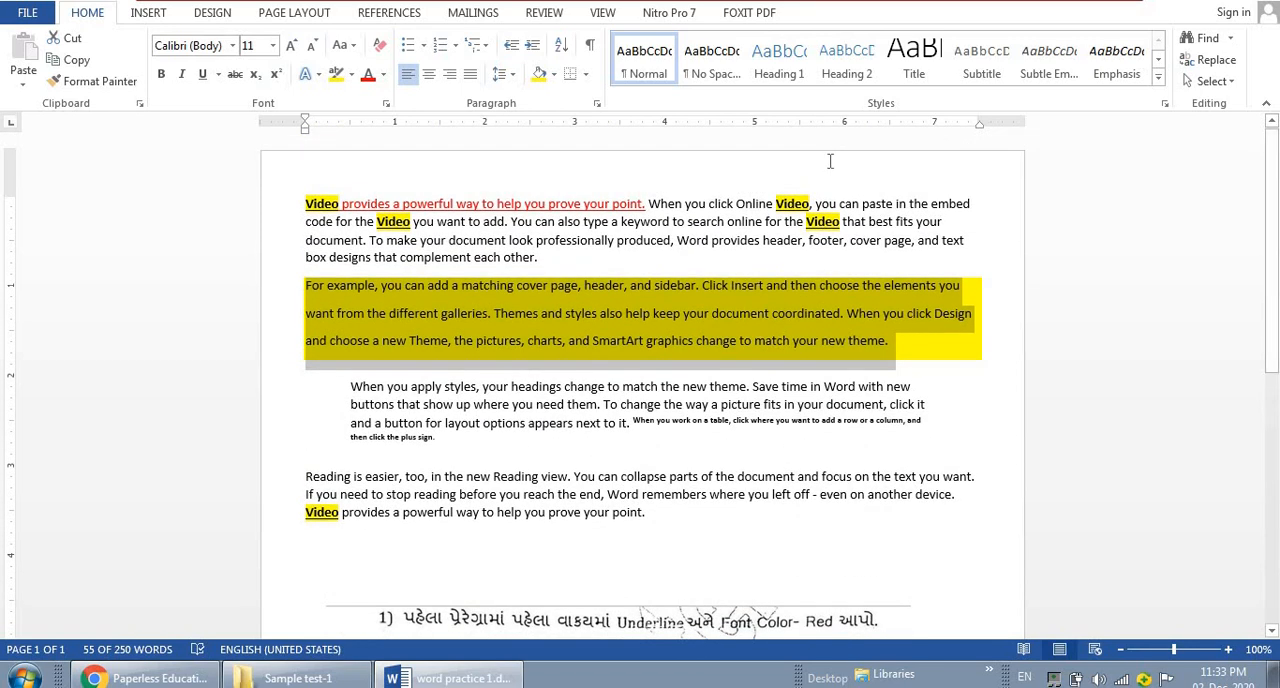
{"action": "left_click_drag", "start_coordinate": [305, 205], "coordinate": [592, 260]}
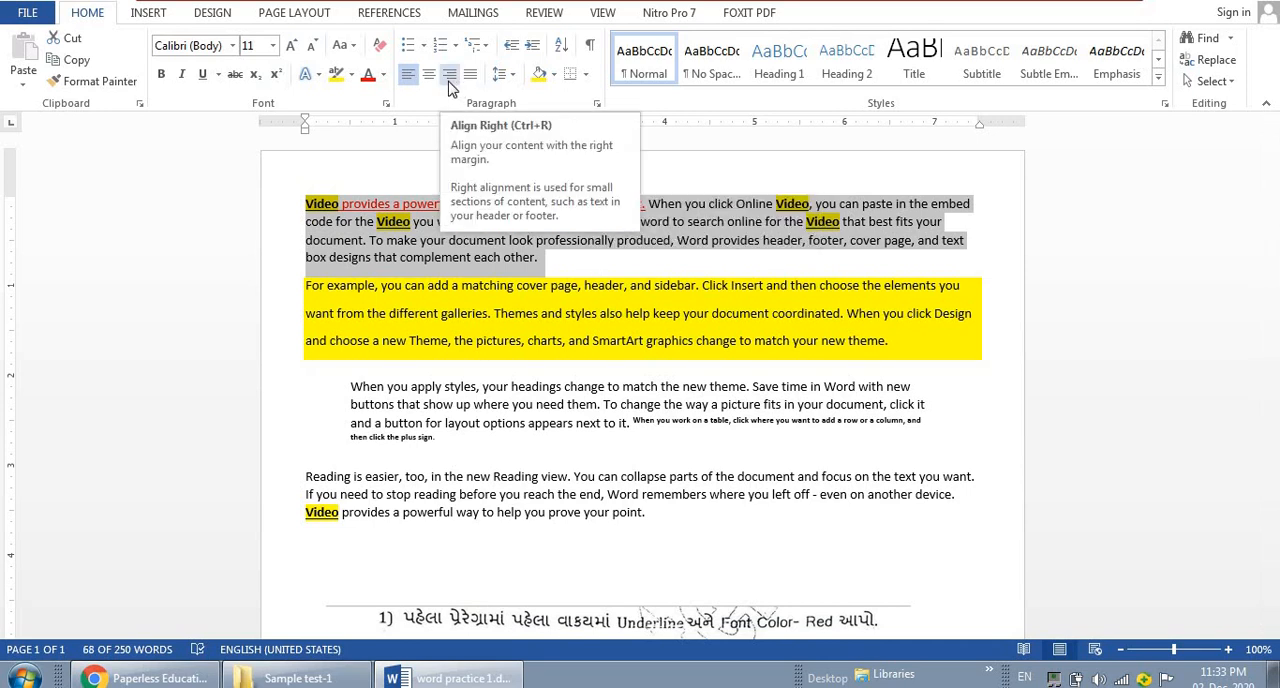
{"action": "left_click", "coordinate": [450, 88]}
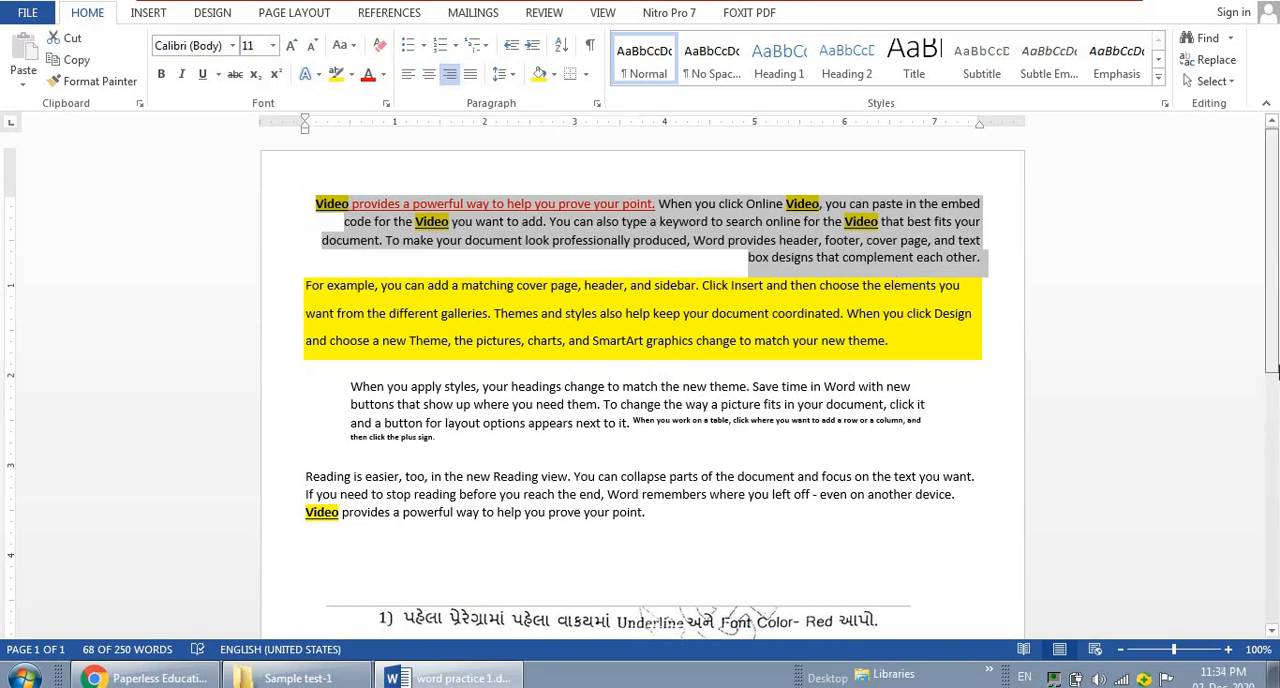
Check the last task in the list and center the whole third paragraph, beginning "When you apply styles"
{"action": "scroll", "coordinate": [1273, 370], "scroll_direction": "down", "scroll_amount": 8}
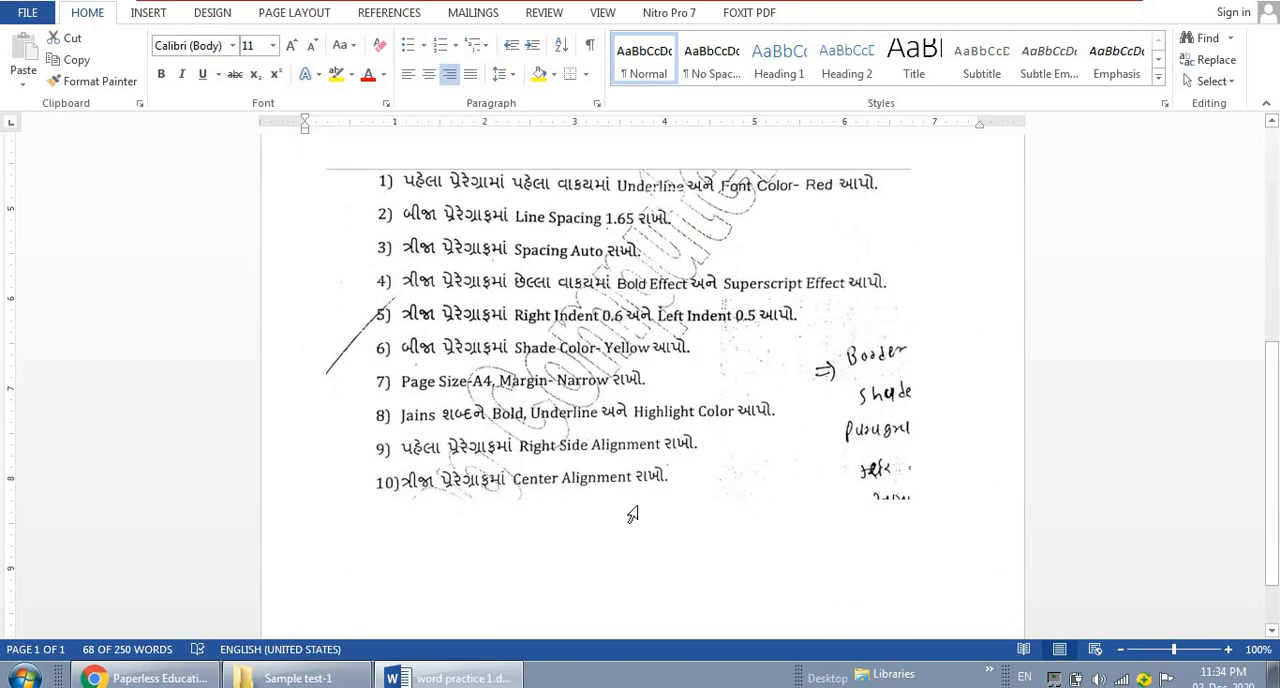
{"action": "scroll", "coordinate": [300, 492], "scroll_direction": "up", "scroll_amount": 8}
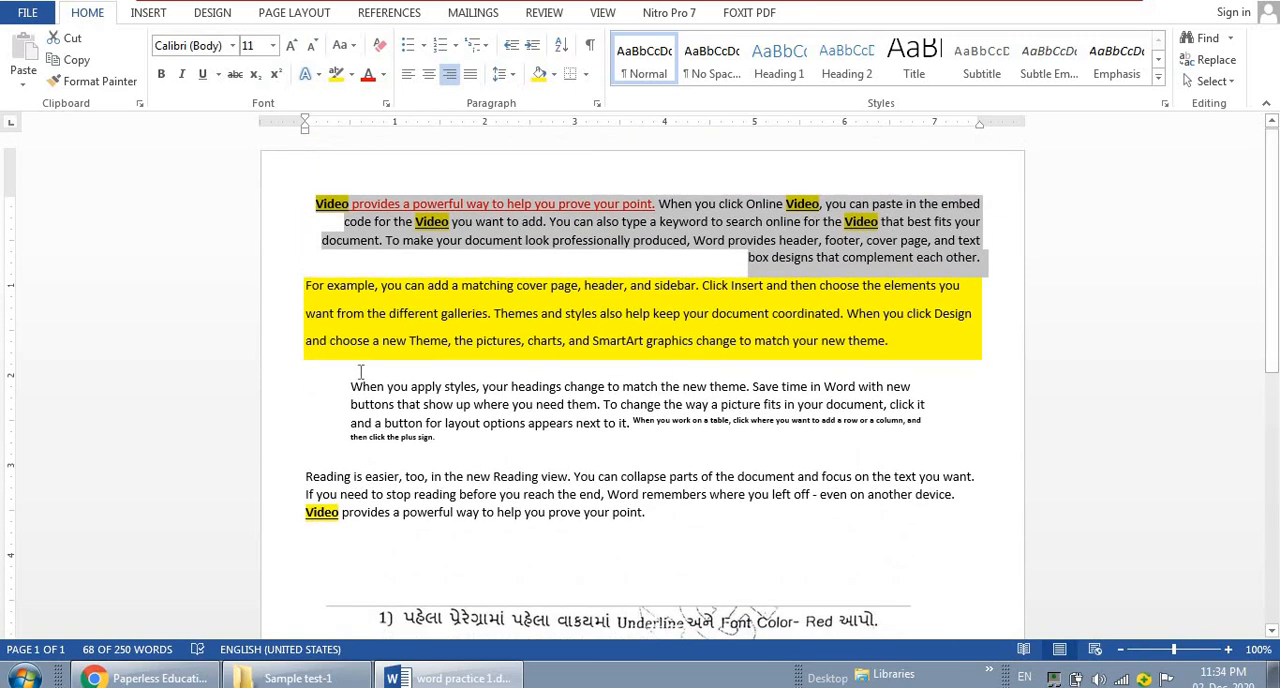
{"action": "left_click_drag", "start_coordinate": [351, 382], "coordinate": [440, 462]}
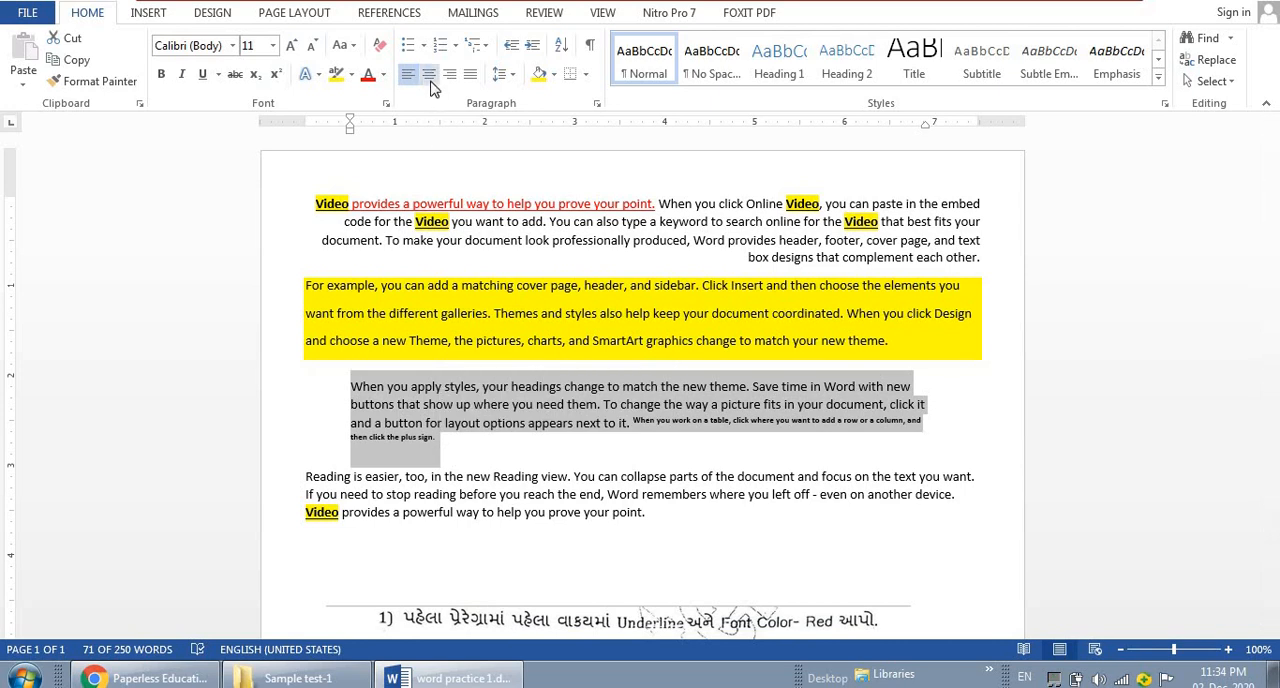
{"action": "left_click", "coordinate": [429, 76]}
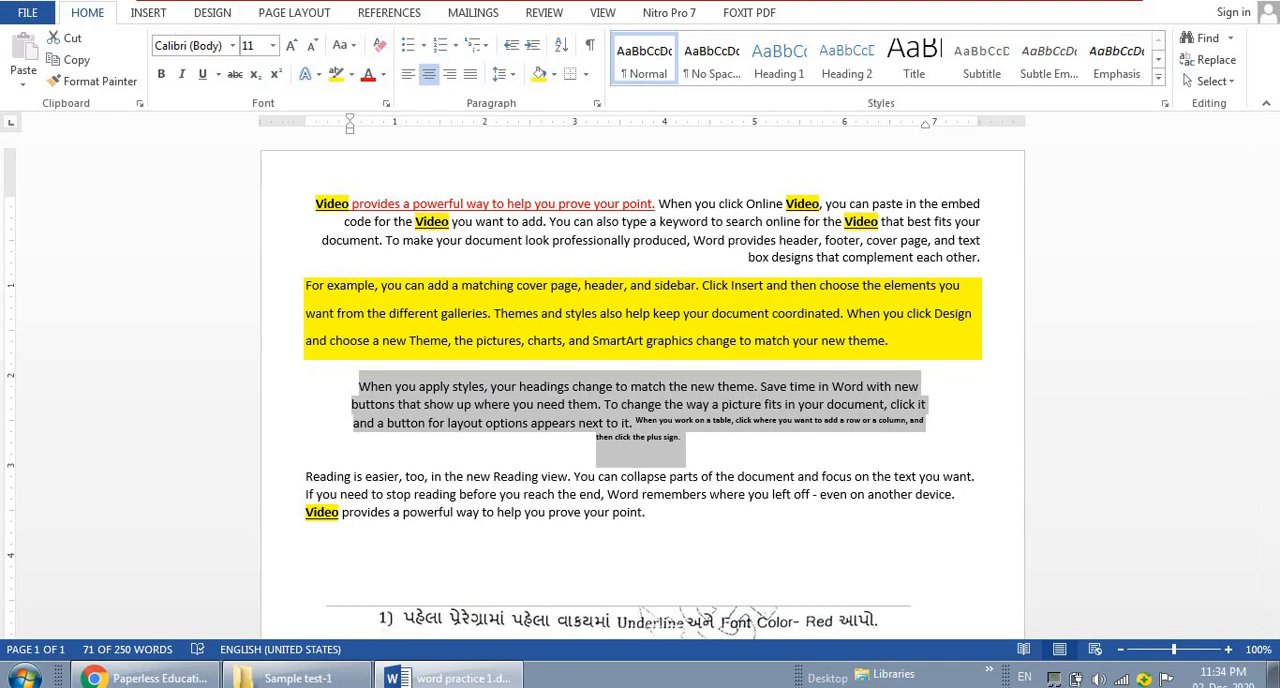
Apply Narrow margins and the A4 paper size to the document, checking the margins in the Page Setup dialog
{"action": "left_click", "coordinate": [310, 14]}
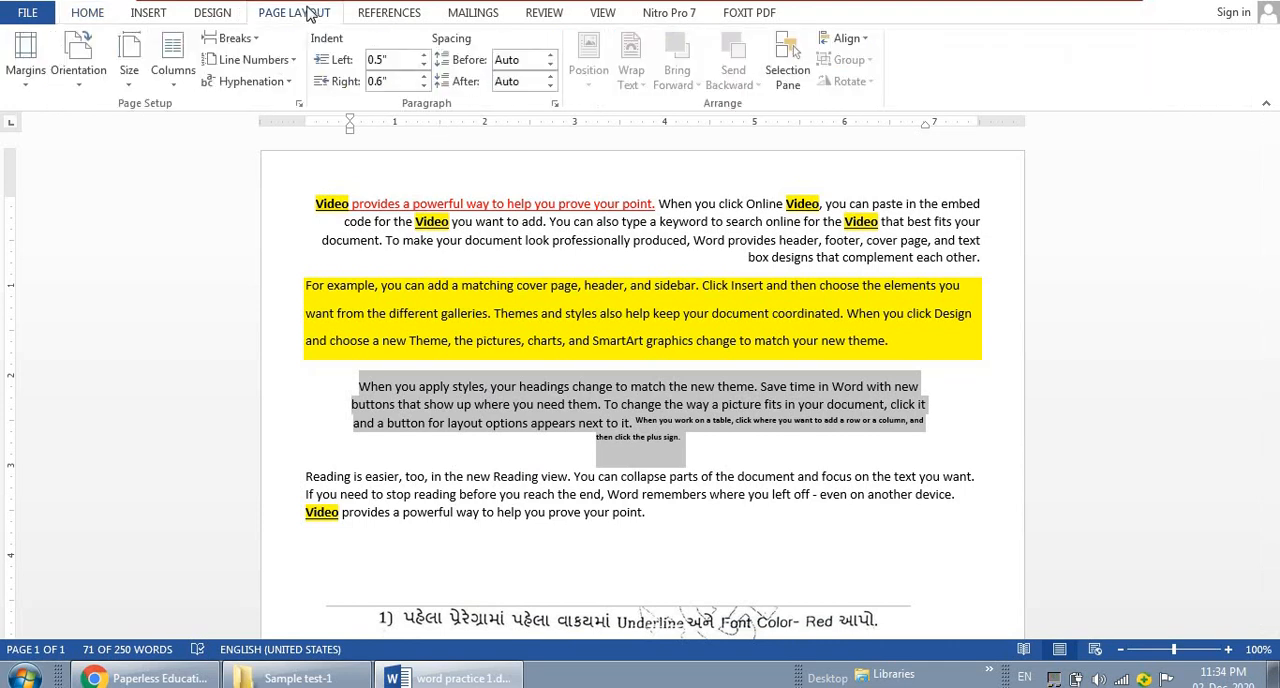
{"action": "left_click", "coordinate": [28, 75]}
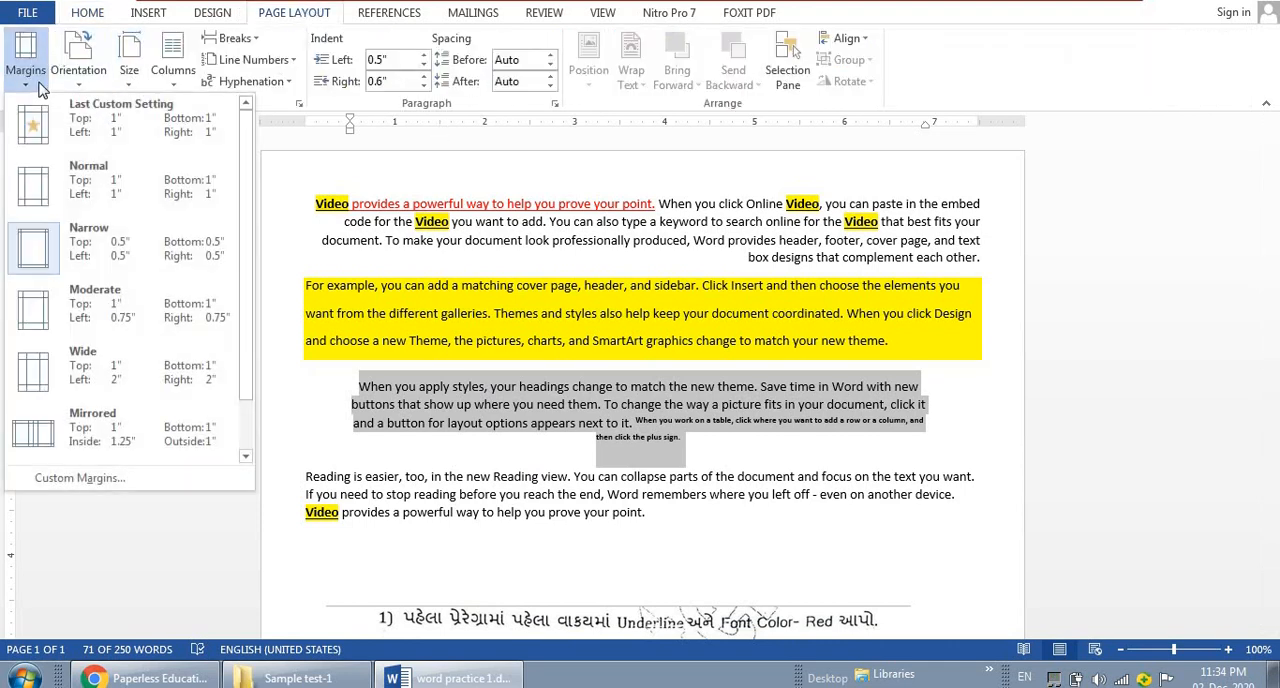
{"action": "left_click", "coordinate": [98, 262]}
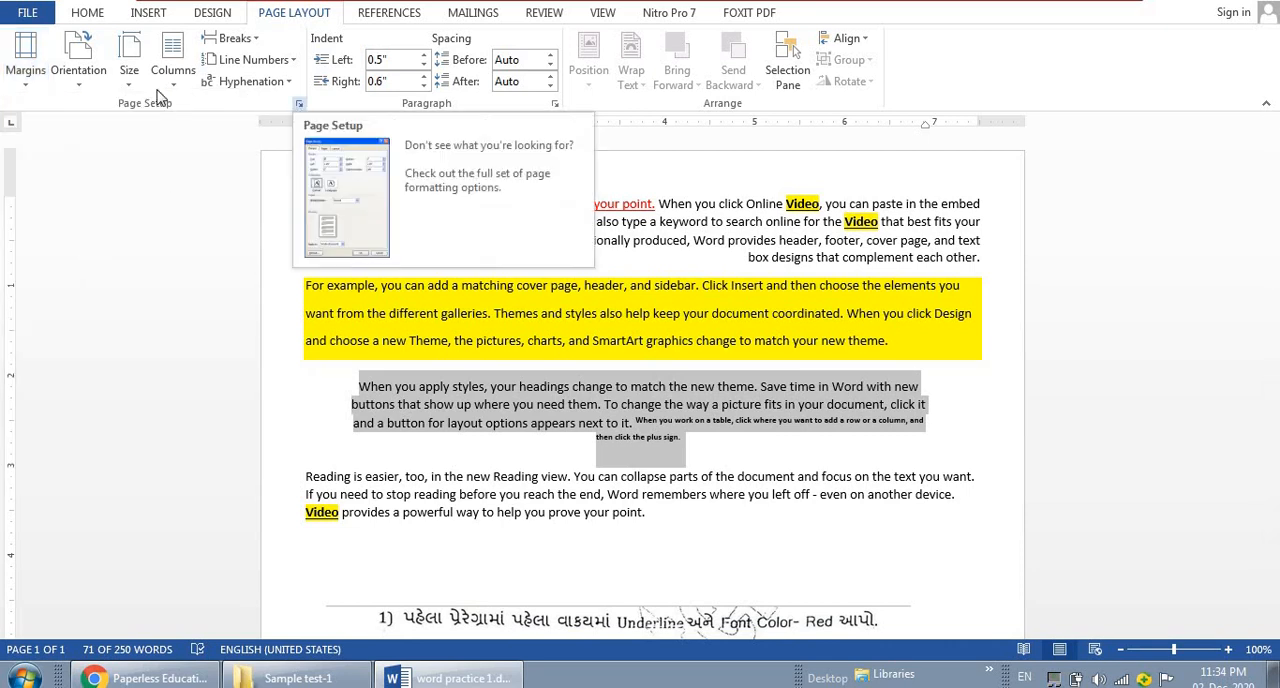
{"action": "left_click", "coordinate": [128, 78]}
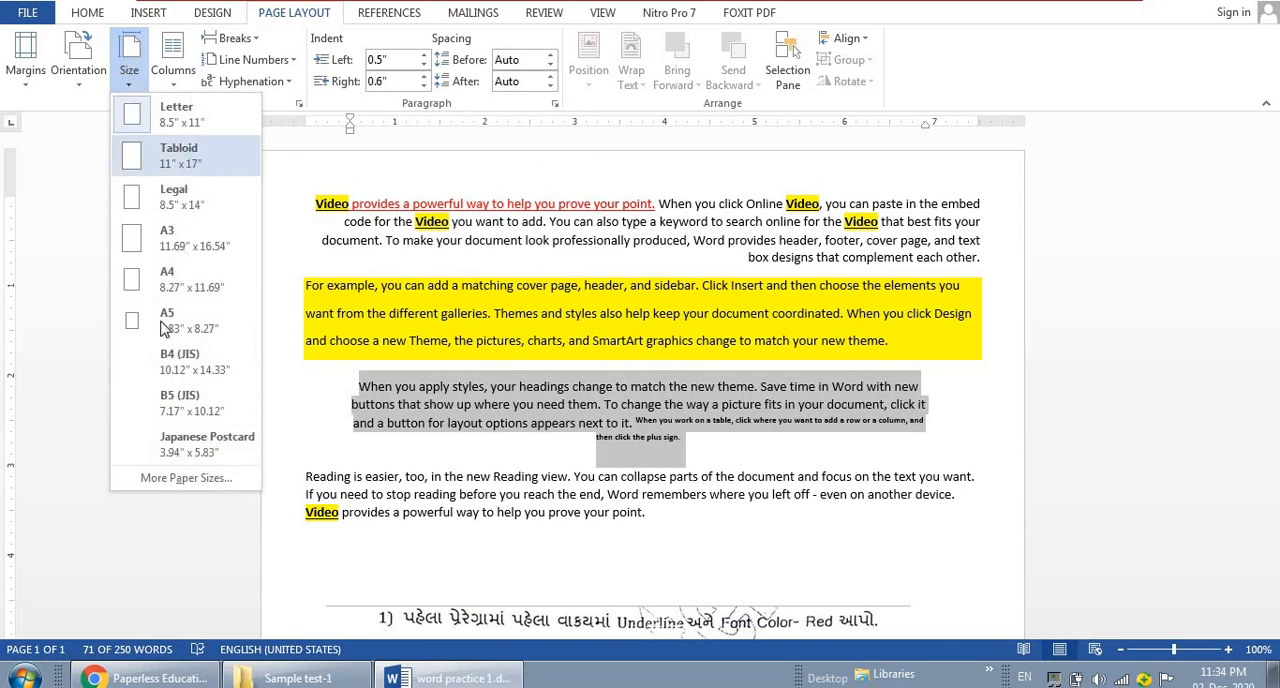
{"action": "left_click", "coordinate": [172, 285]}
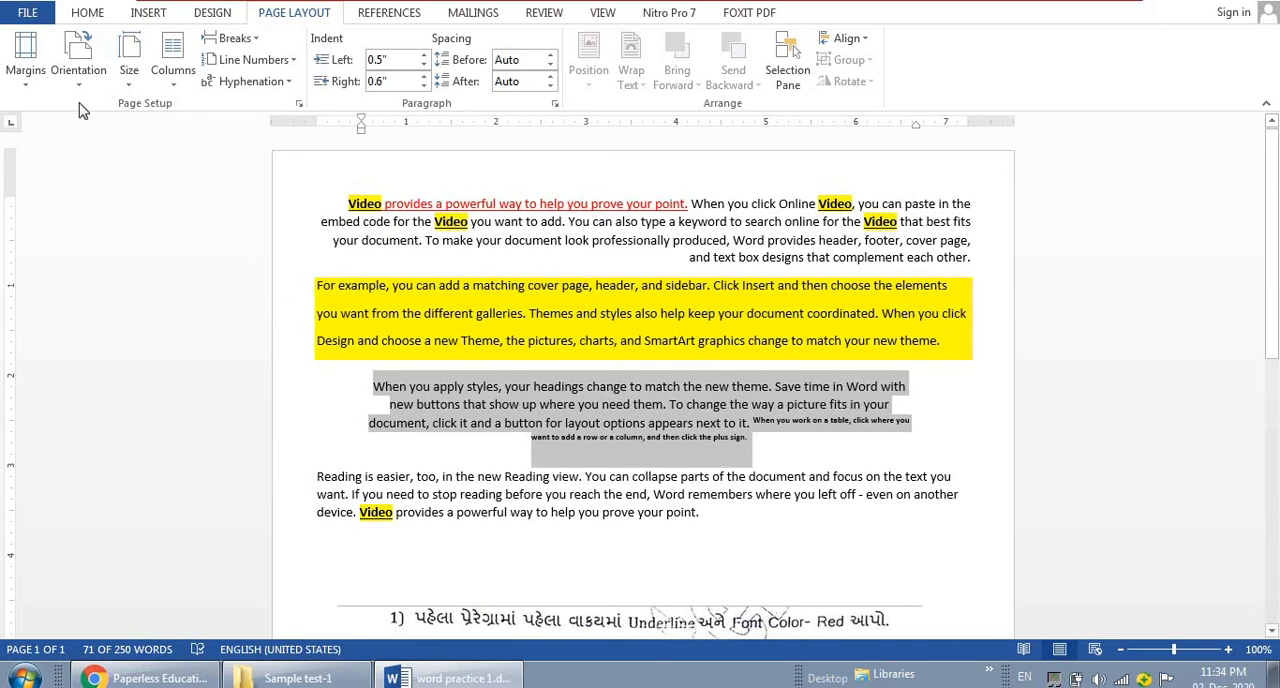
{"action": "left_click", "coordinate": [298, 104]}
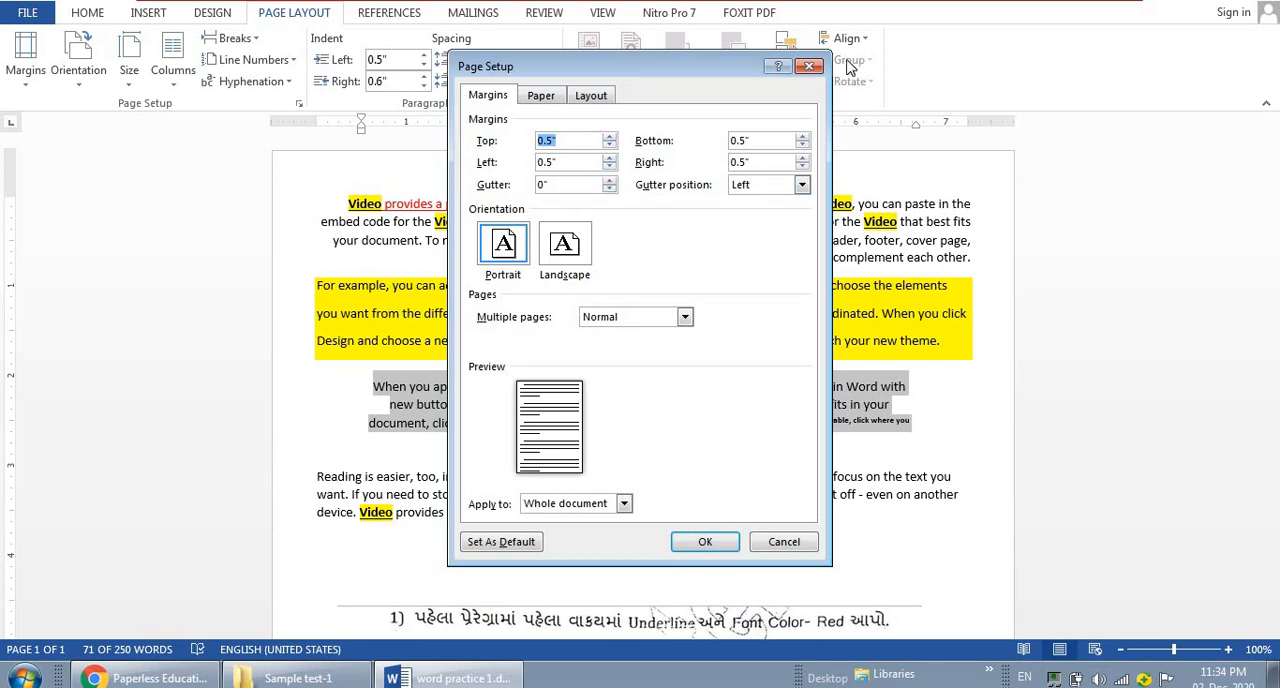
{"action": "left_click", "coordinate": [812, 67]}
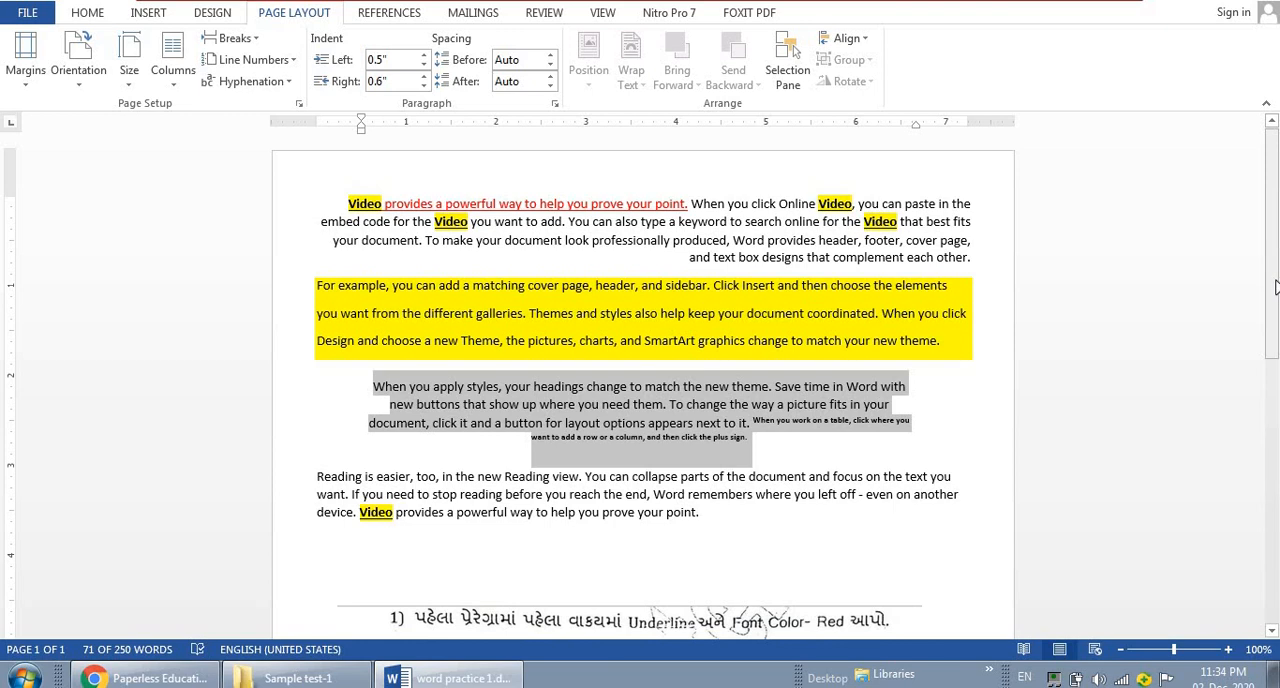
Review the formatted paragraphs against the task list and switch to the Paperless Education playlists page in Chrome
{"action": "scroll", "coordinate": [1275, 290], "scroll_direction": "down", "scroll_amount": 2}
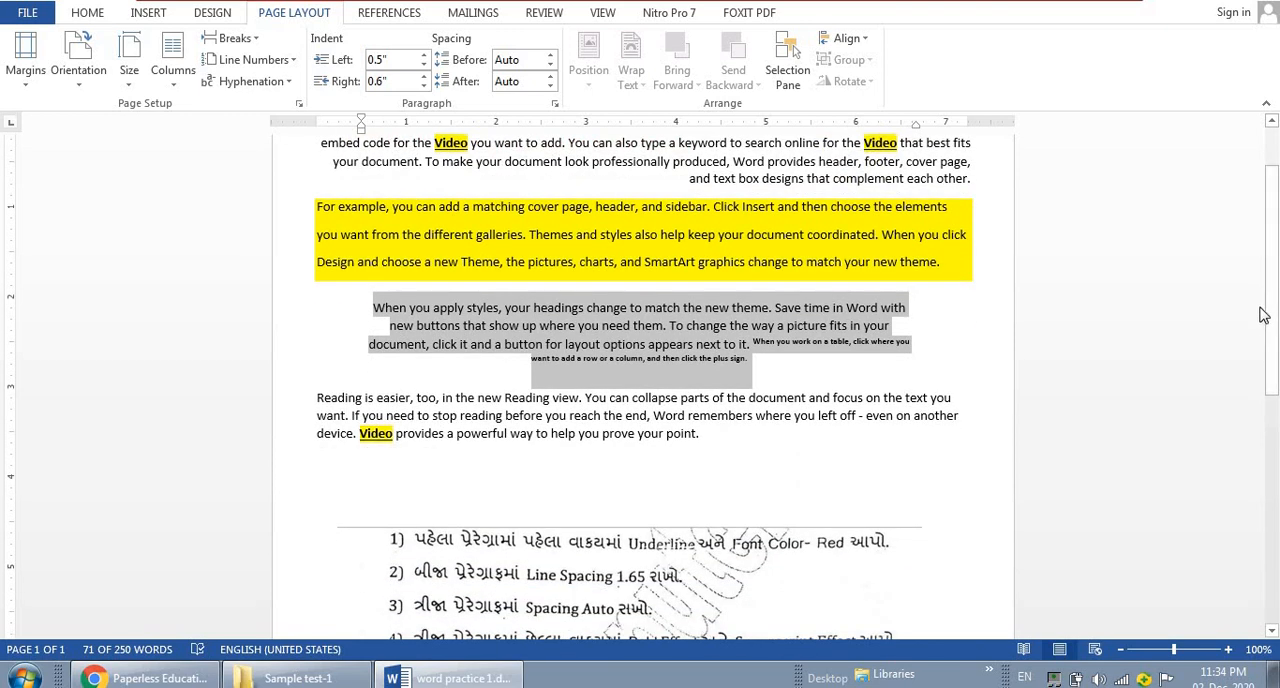
{"action": "scroll", "coordinate": [1275, 318], "scroll_direction": "down", "scroll_amount": 3}
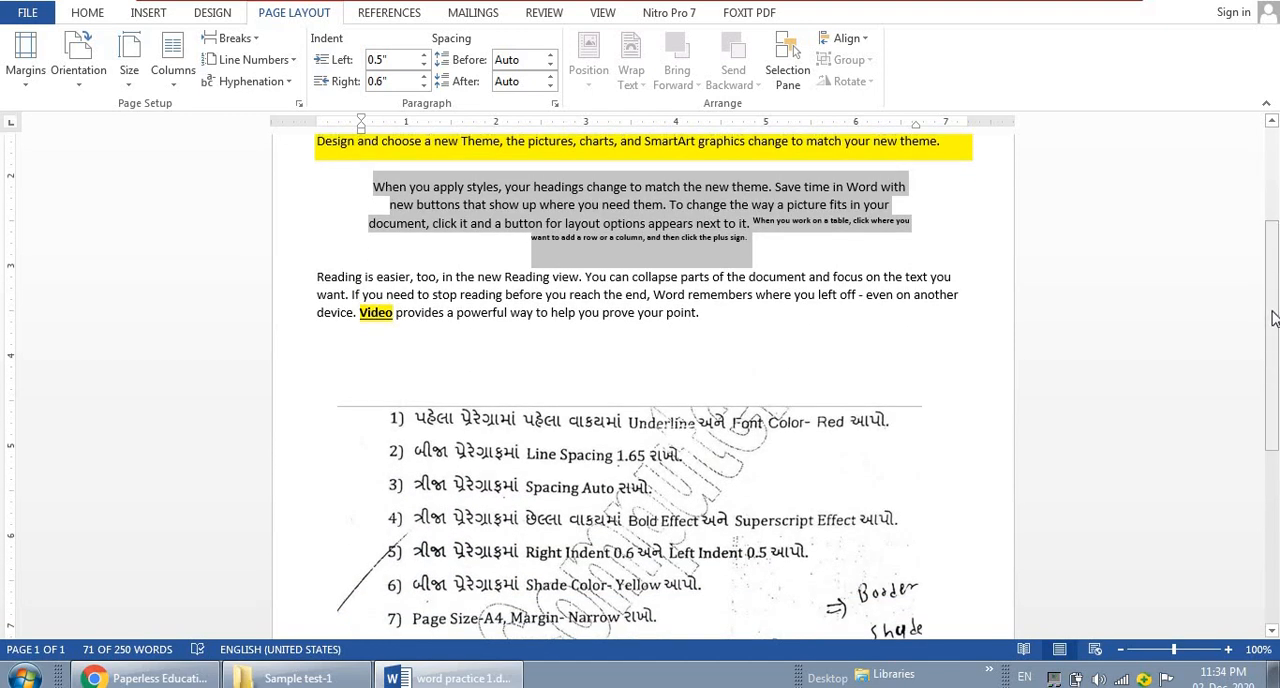
{"action": "mouse_move", "coordinate": [1275, 318]}
{"action": "left_mouse_down"}
{"action": "mouse_move", "coordinate": [1276, 209]}
{"action": "mouse_move", "coordinate": [1278, 314]}
{"action": "left_mouse_up"}
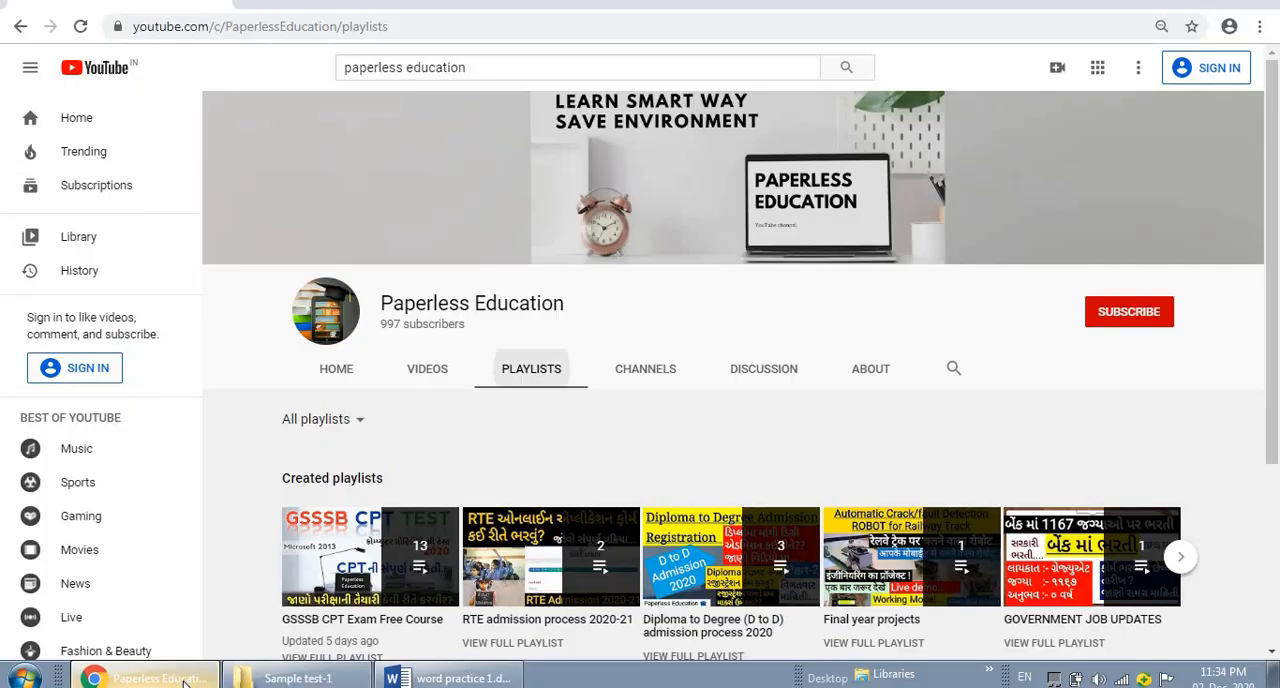
{"action": "left_click", "coordinate": [155, 678]}
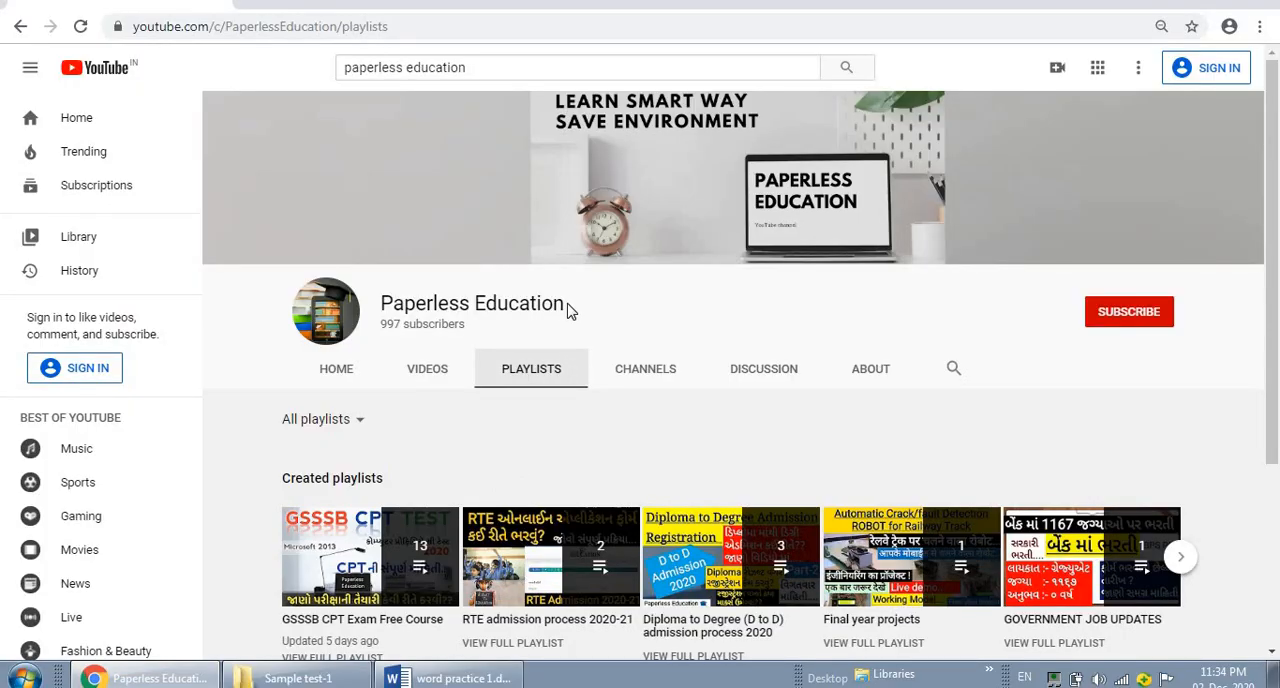